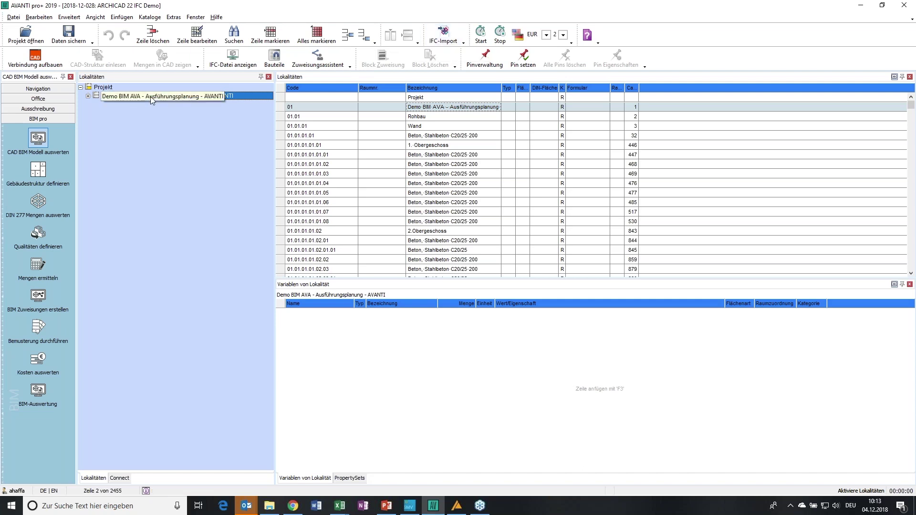
Expand the Demo BIM AVA building to view the component categories under Rohbau and the wall types under Wand.
click(88, 96)
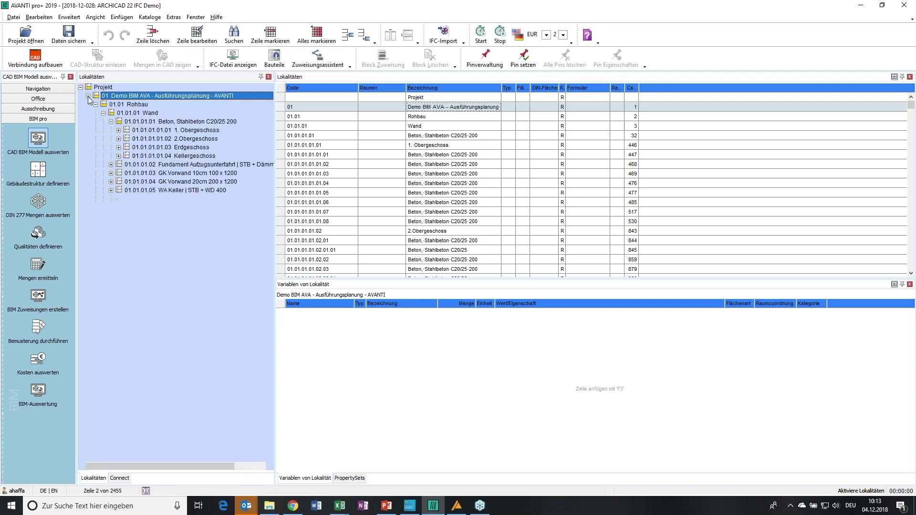
click(96, 105)
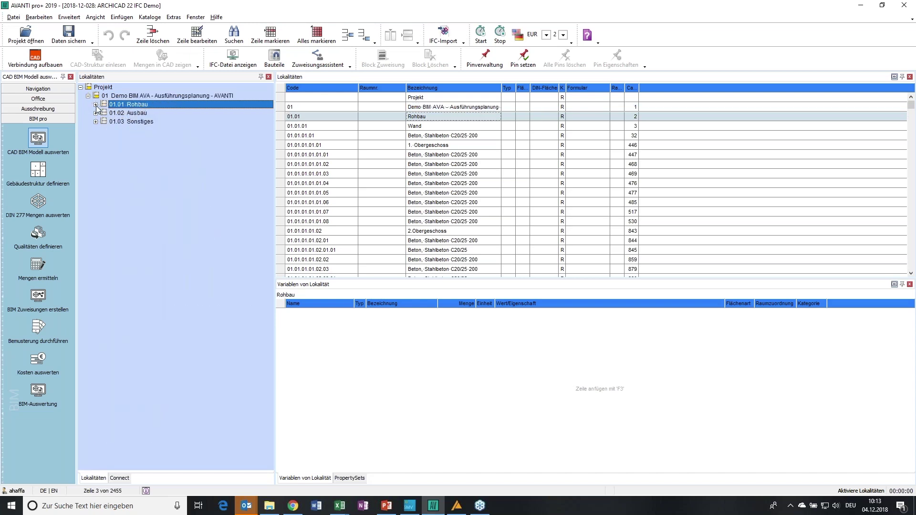
click(96, 105)
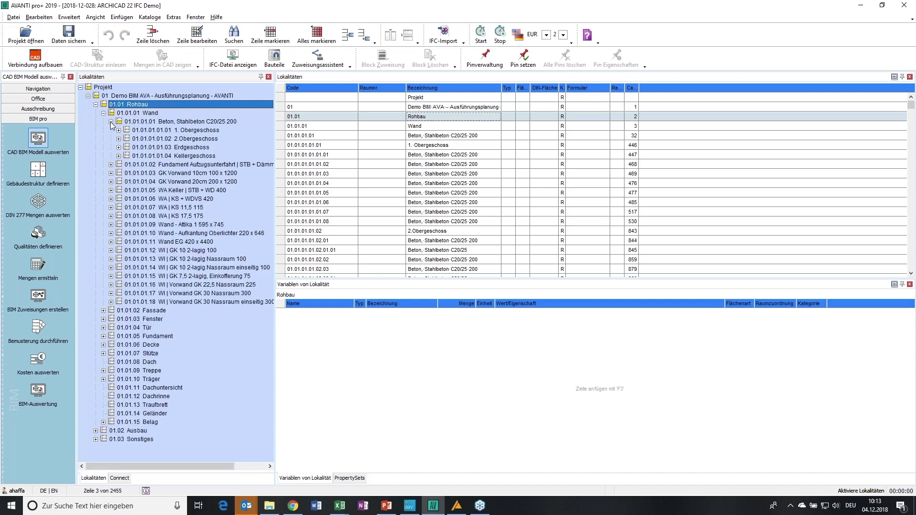
click(111, 122)
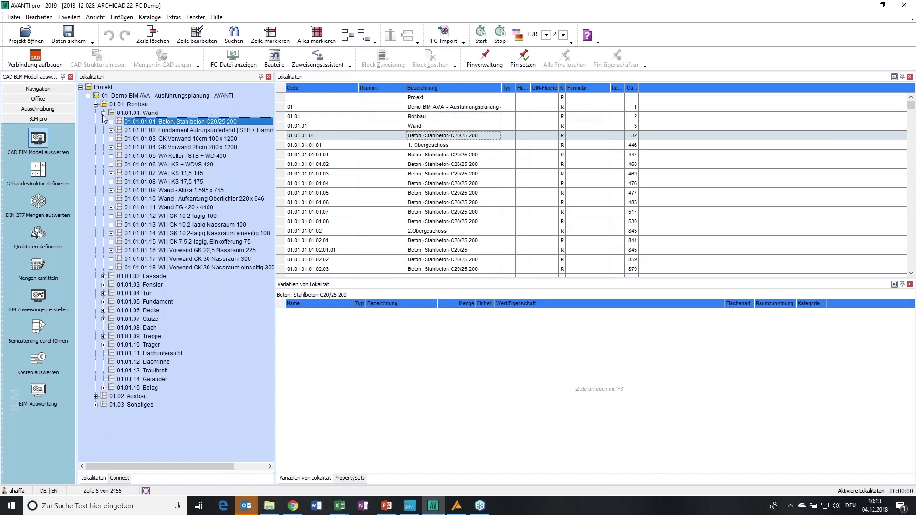
click(103, 114)
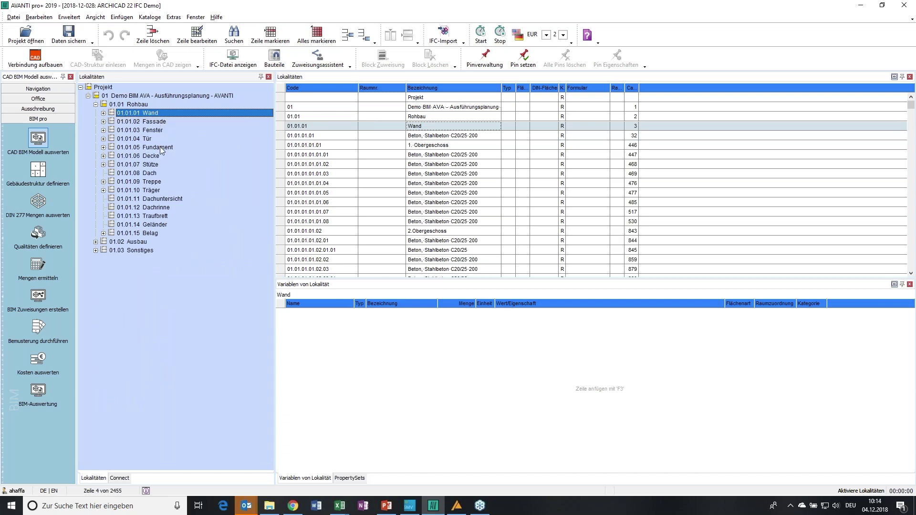
click(104, 113)
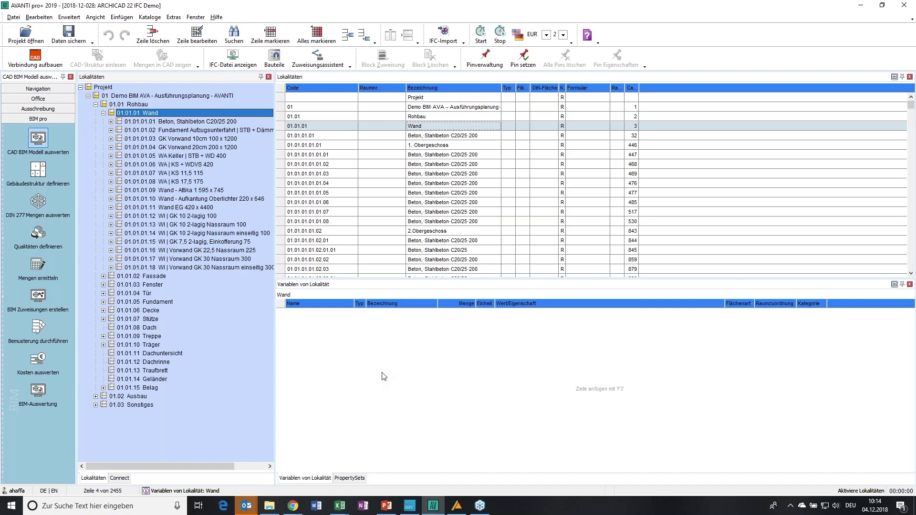
Open the first Beton, Stahlbeton C20/25 200 wall on 1. Obergeschoss and show its variables.
drag(161, 122, 112, 125)
click(111, 122)
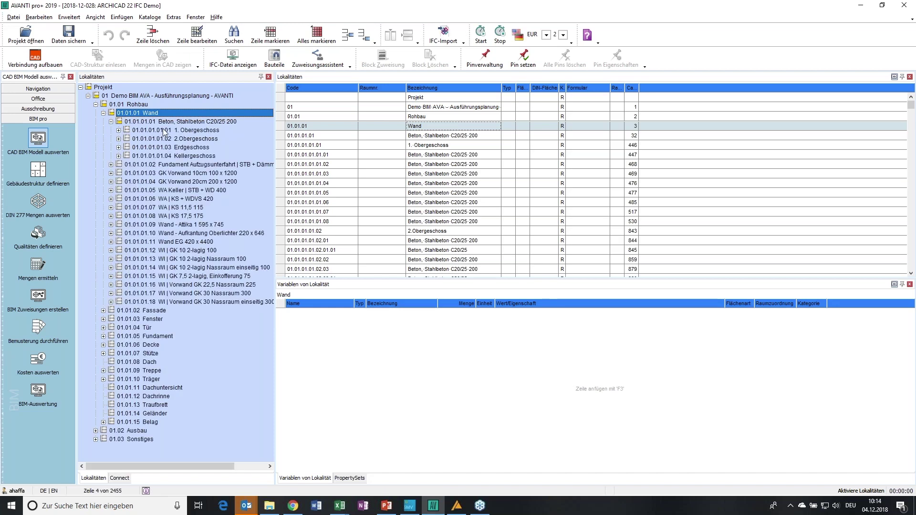
mouse_move(162, 125)
mouse_down()
mouse_move(251, 121)
mouse_move(158, 133)
mouse_up()
click(118, 130)
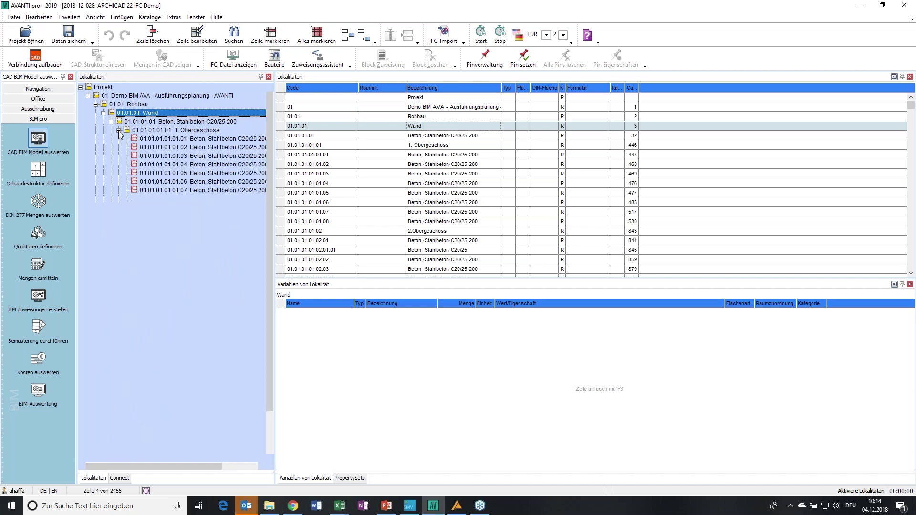
click(155, 139)
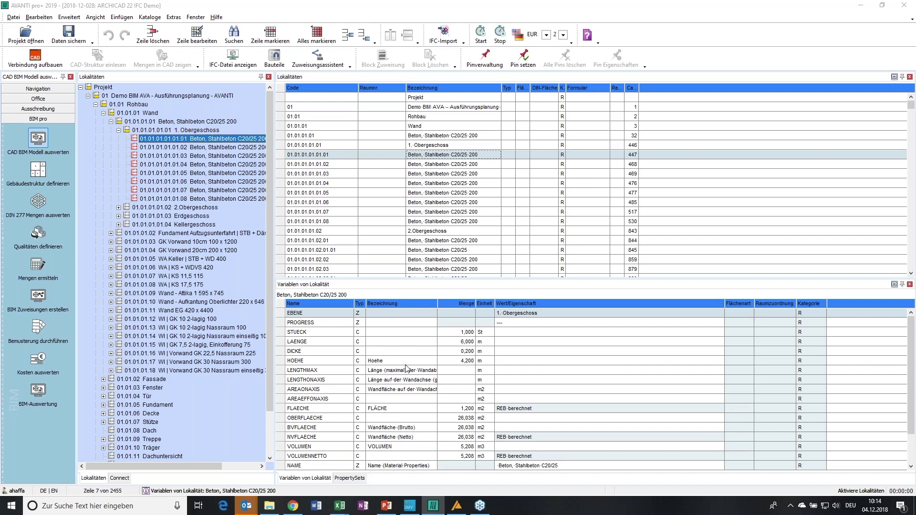
Inspect the calculation behind the wall's net area variable NVFLAECHE, close it and highlight the gross area BVFLAECHE.
click(384, 439)
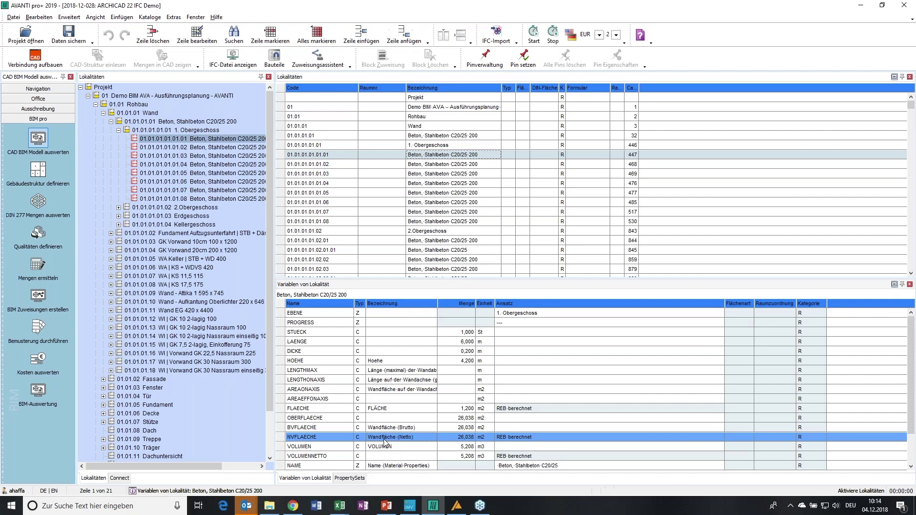
double_click(463, 439)
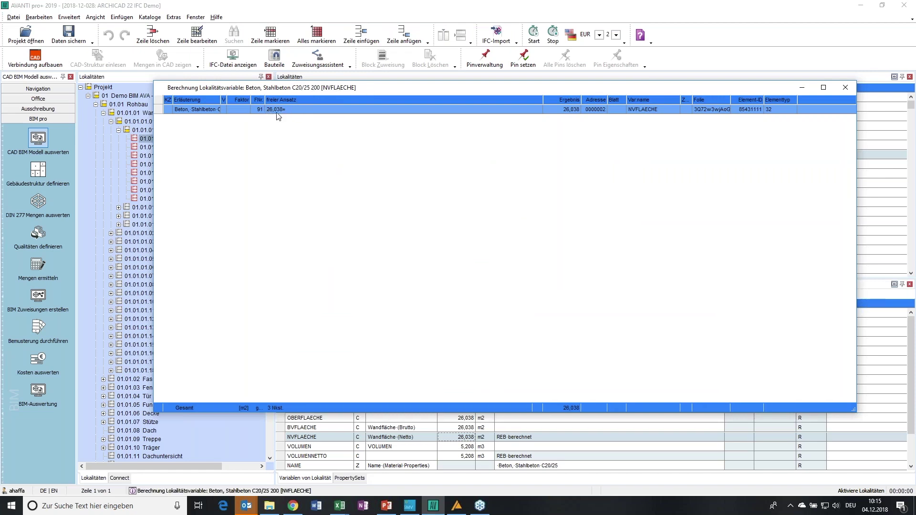
click(830, 93)
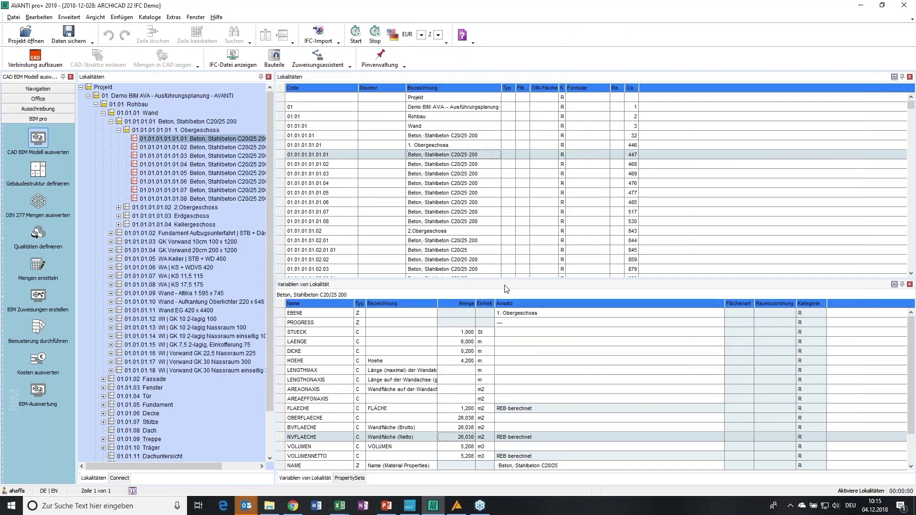
click(460, 427)
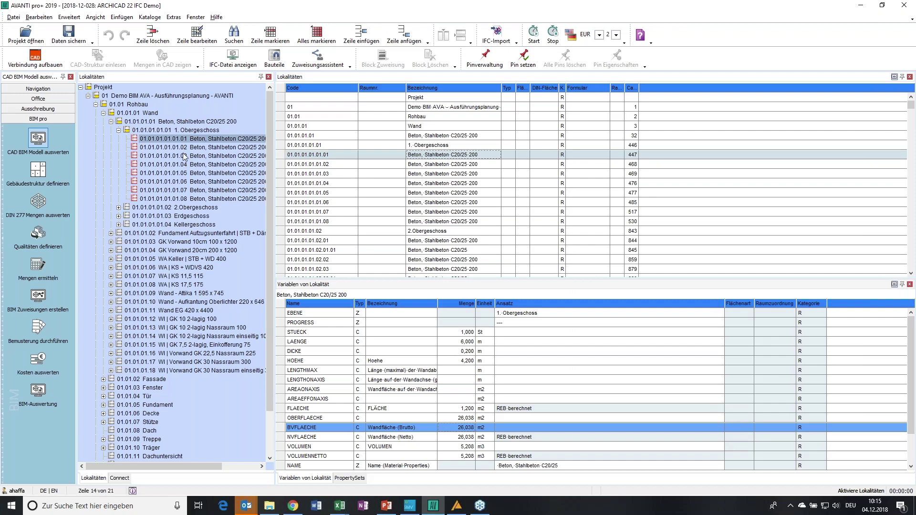
Collapse the Wand branch and expand the Belag category to list its covering types.
click(118, 130)
click(111, 122)
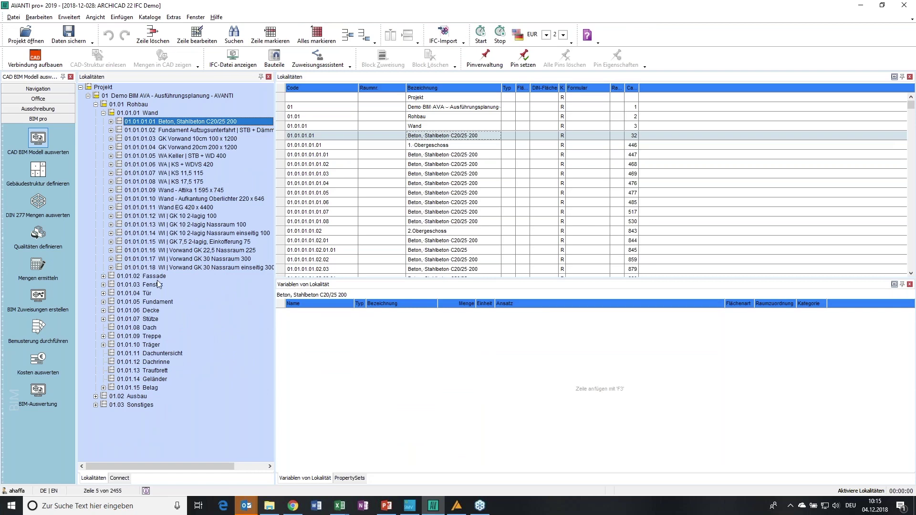
click(103, 388)
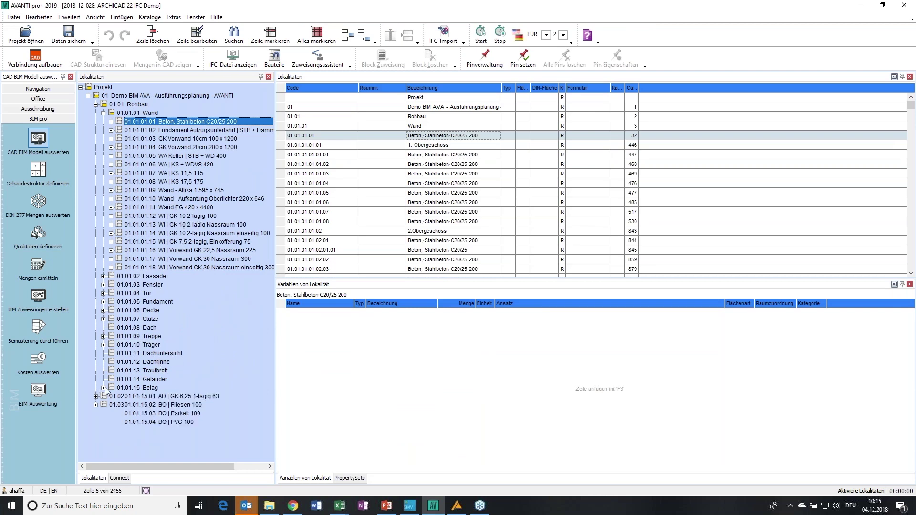
click(104, 113)
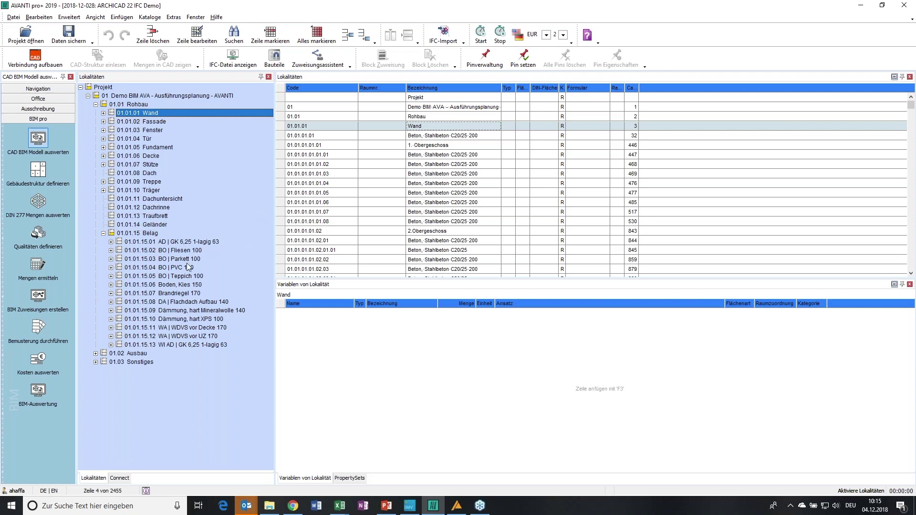
Open the BO | Parkett 100 element on 1. Obergeschoss and examine its variables, including BAUSTOFFE__ALLE_.
click(142, 259)
double_click(143, 261)
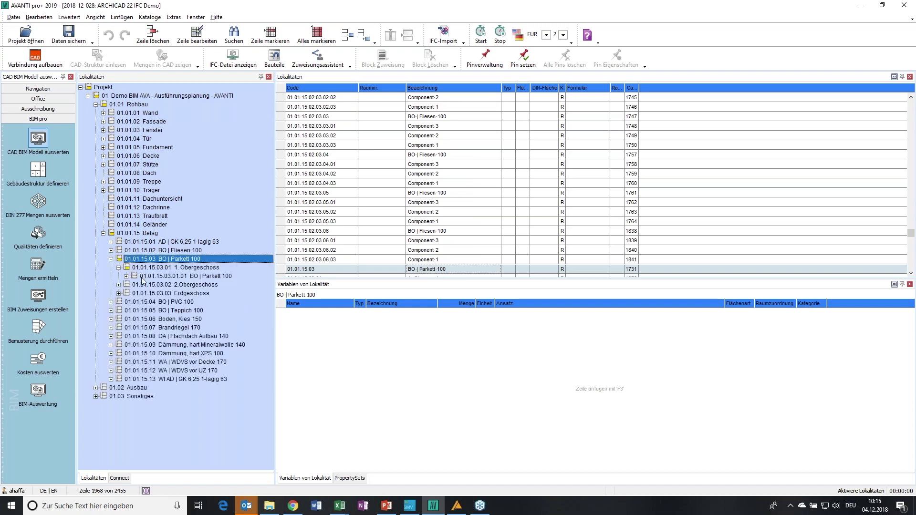
click(143, 276)
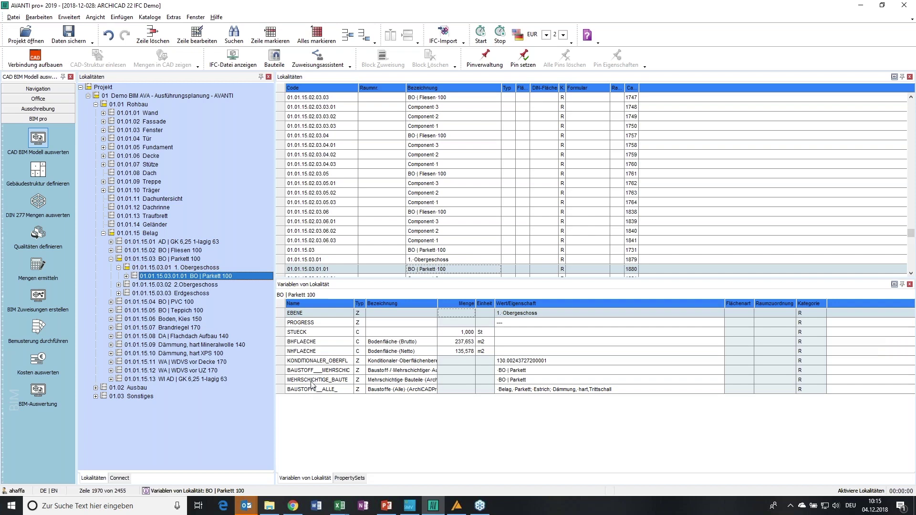
click(505, 390)
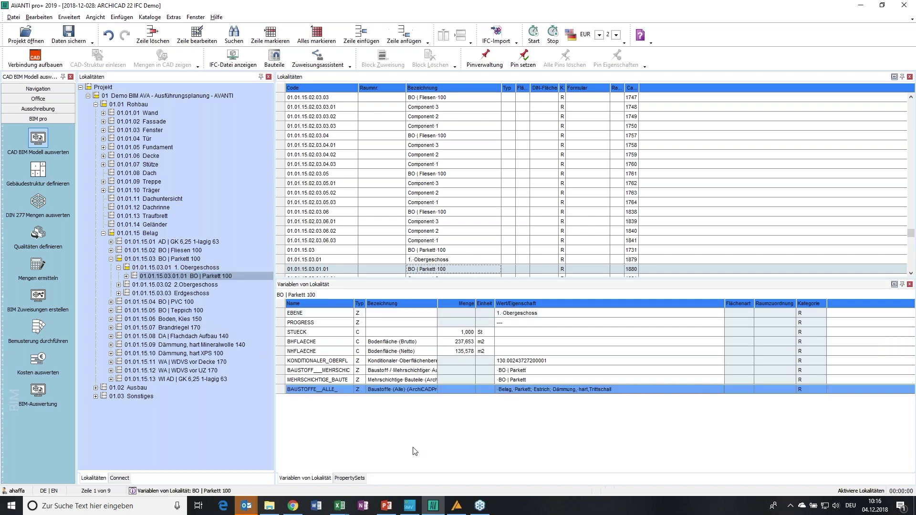
Review the complete list of IFC PropertySets for the BO | Parkett 100 element.
click(357, 479)
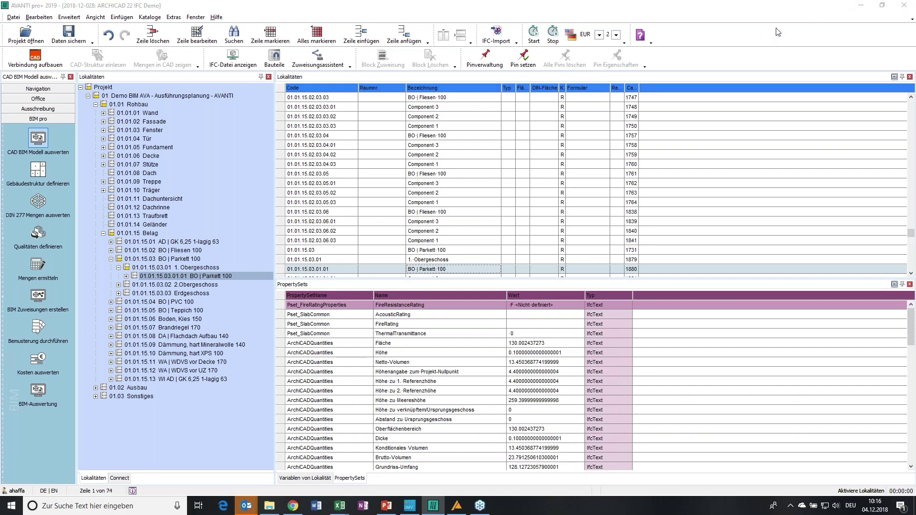
drag(912, 313, 913, 317)
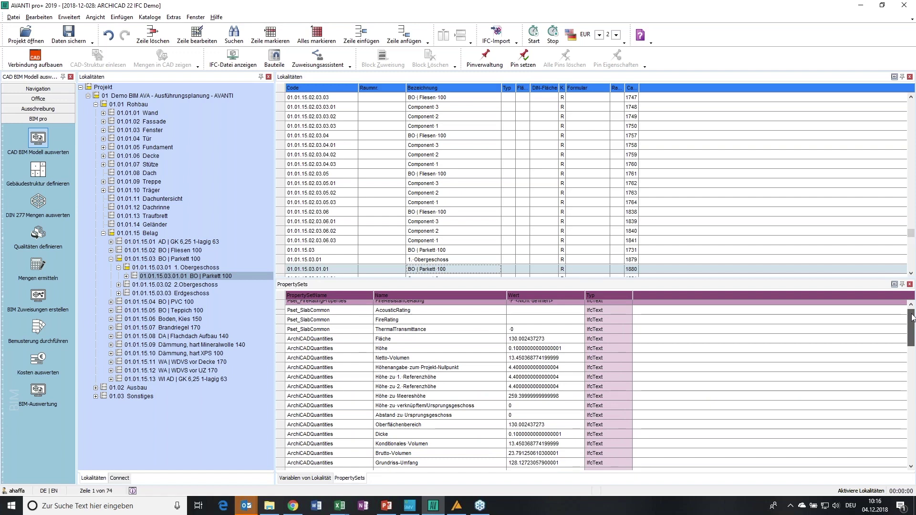
drag(911, 318, 911, 431)
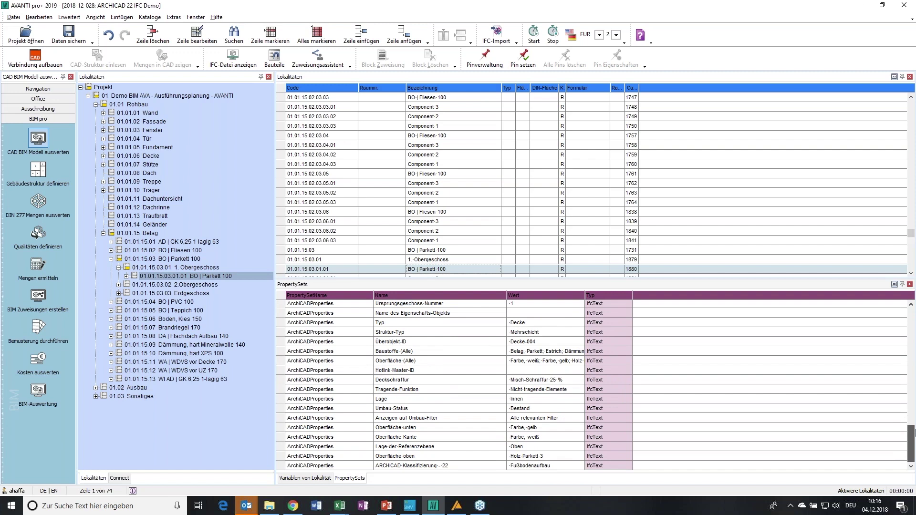
drag(912, 432, 912, 307)
click(351, 390)
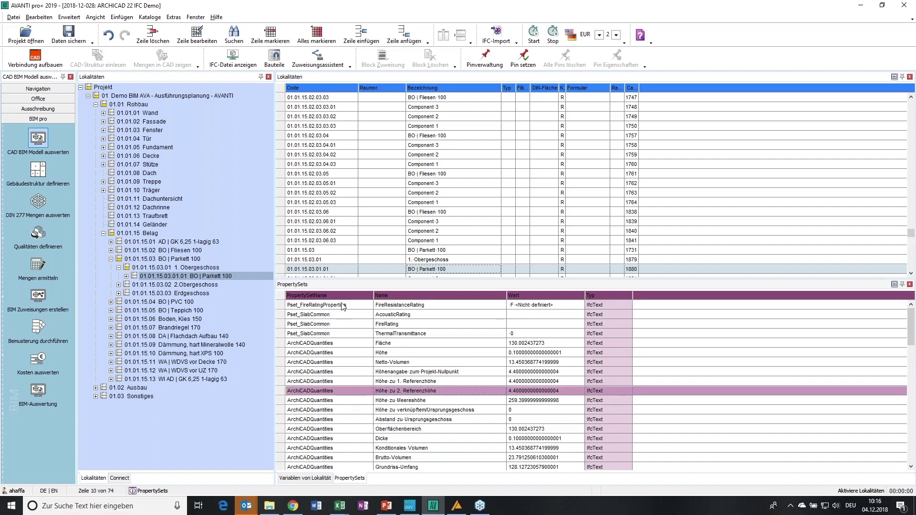
Open the first 1-Flügelfenster 22 window on 1. Obergeschoss under Fenster and review its PropertySets.
click(103, 131)
click(141, 139)
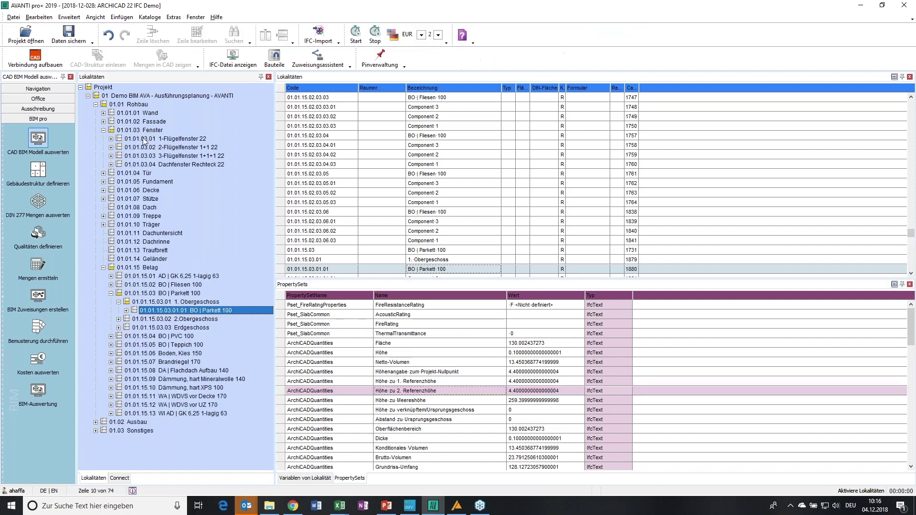
double_click(141, 138)
click(119, 148)
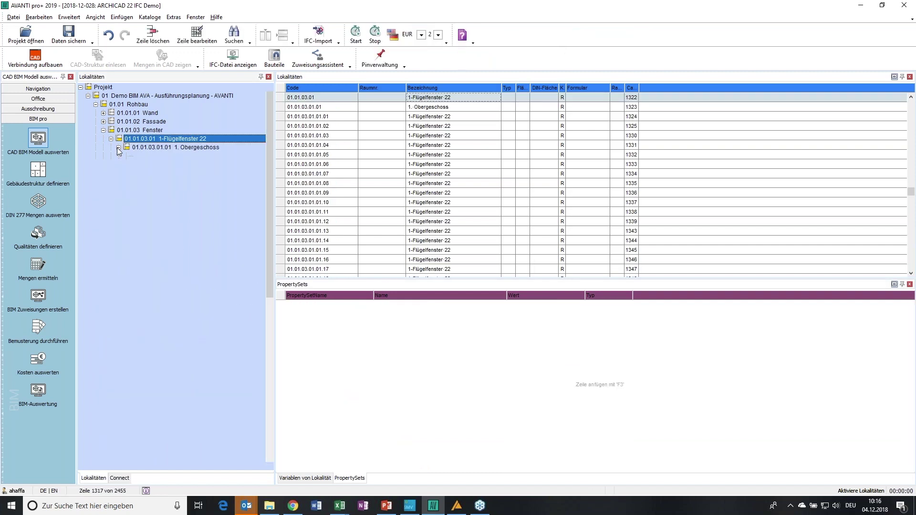
click(146, 158)
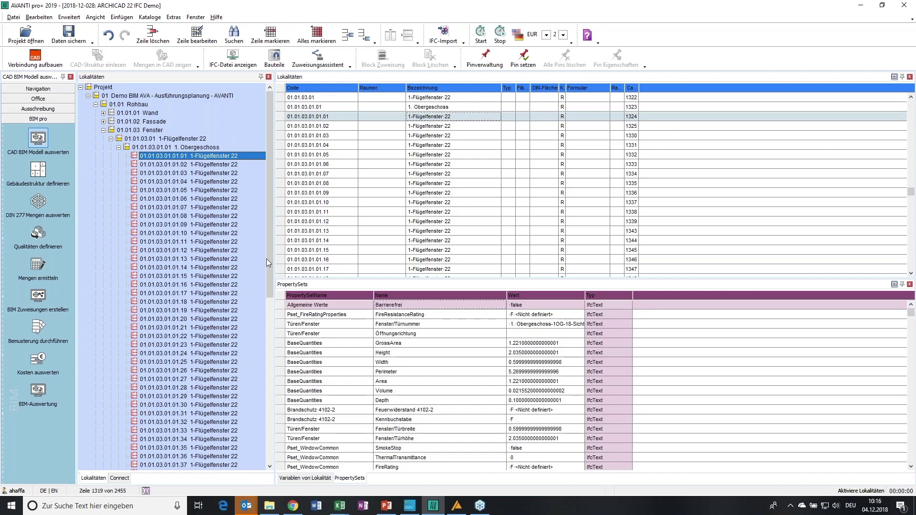
click(451, 384)
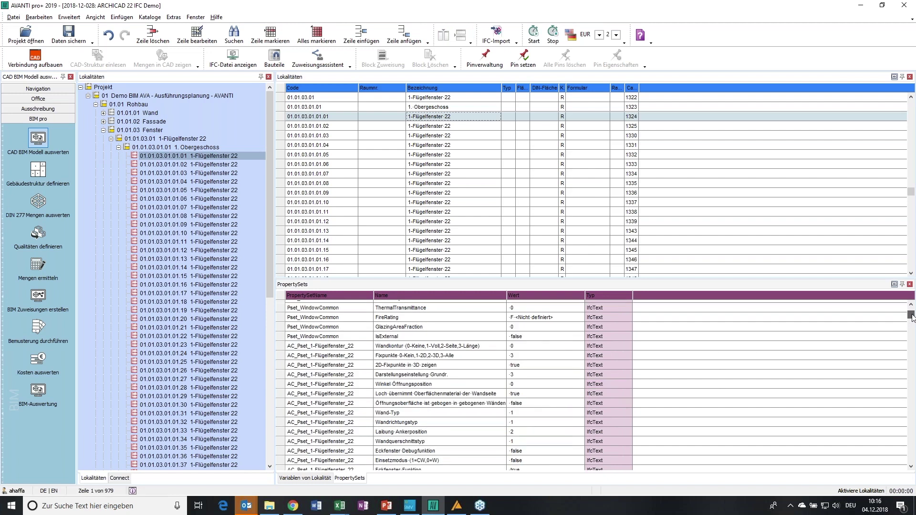
drag(912, 316, 912, 308)
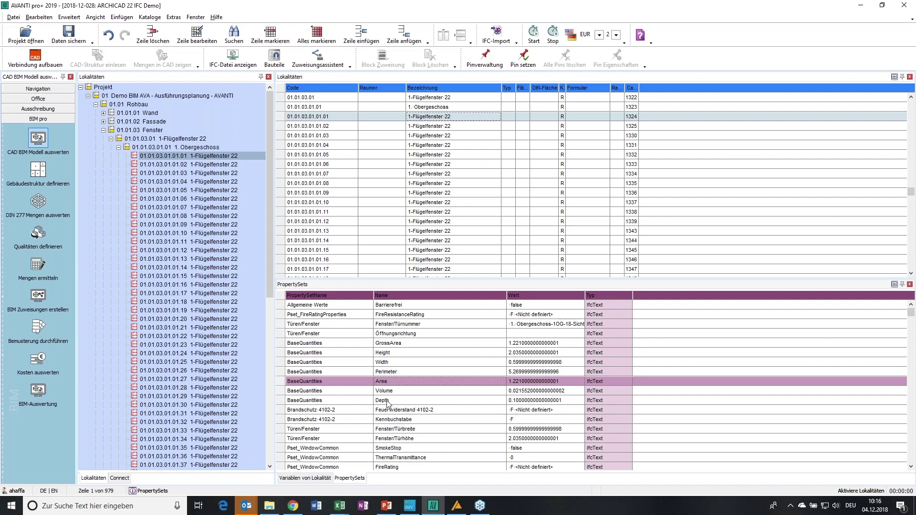
Mark the window's BaseQuantities GrossArea, Height, Perimeter and Area, and open the variable definitions for adopting them at the locality.
click(281, 343)
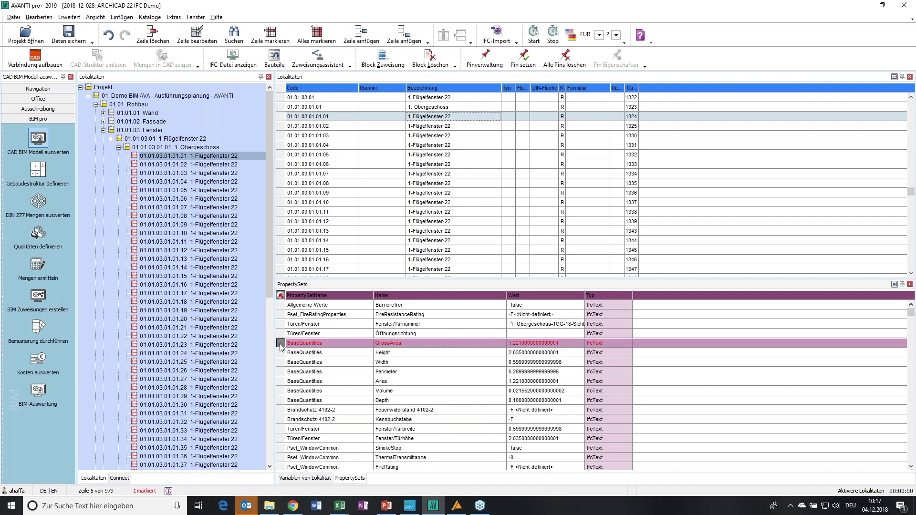
click(281, 343)
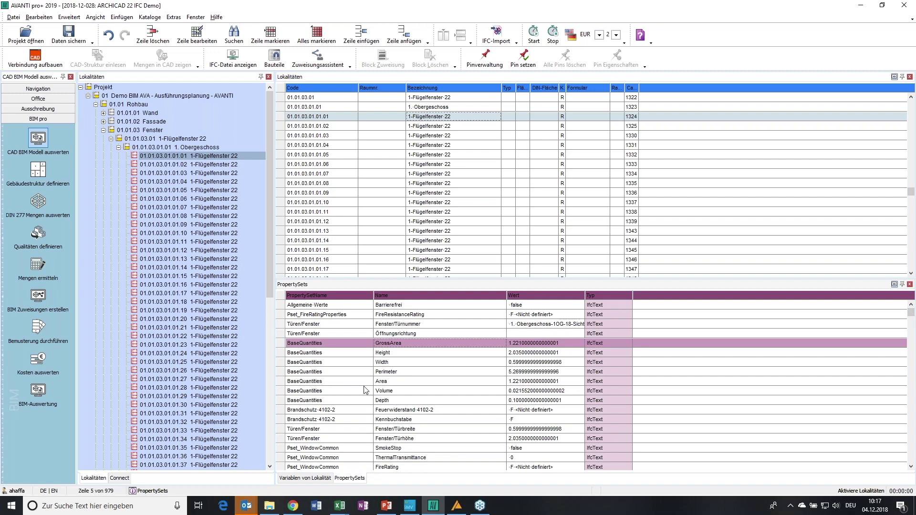
click(281, 344)
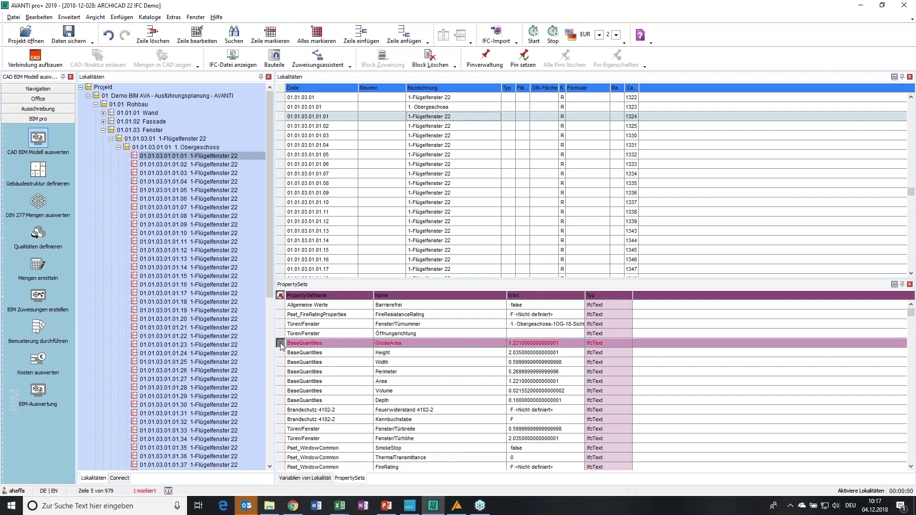
ctrl+click(281, 352)
ctrl+click(281, 372)
ctrl+click(280, 381)
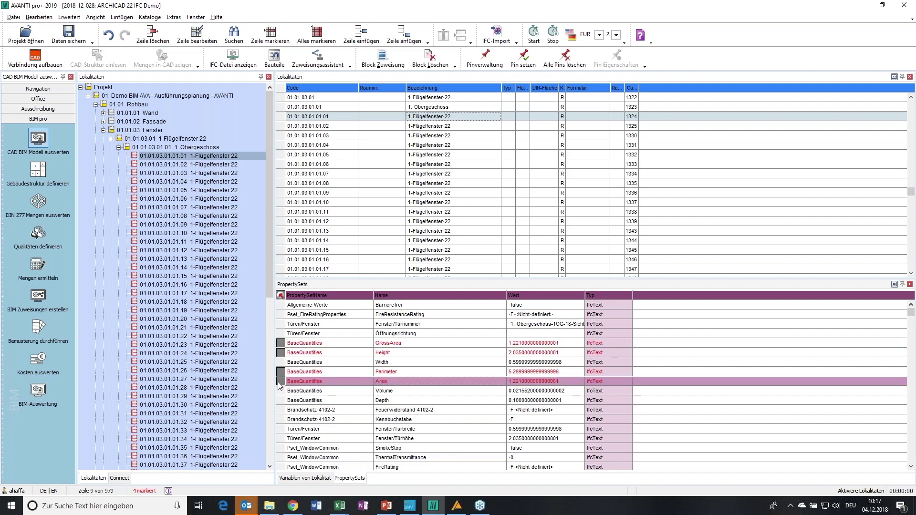
right_click(303, 382)
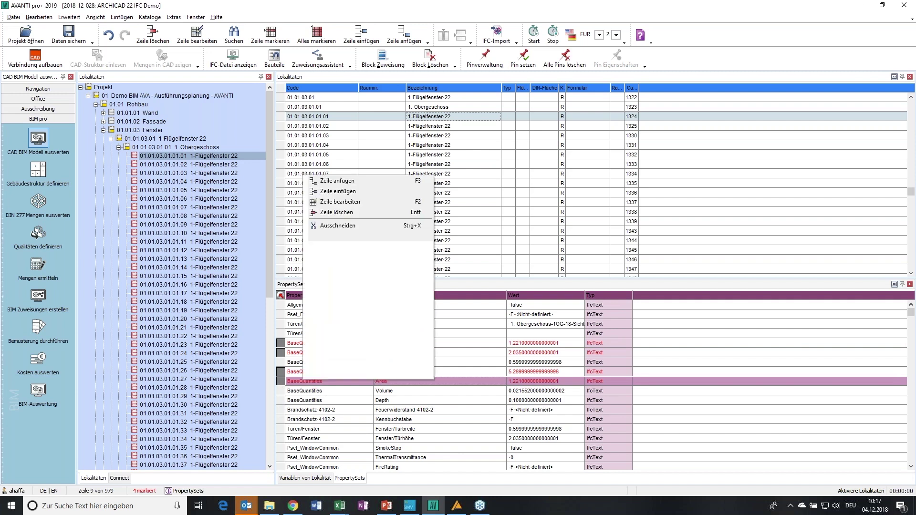
mouse_move(405, 336)
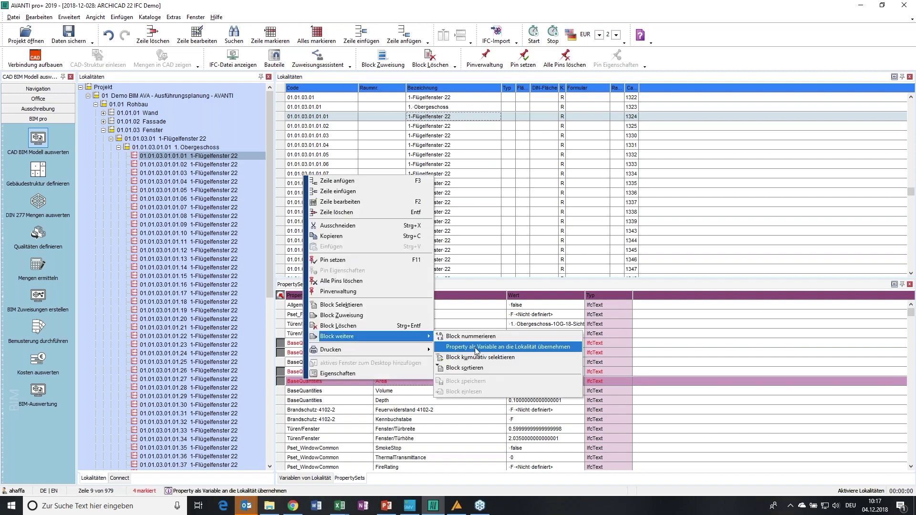
click(476, 351)
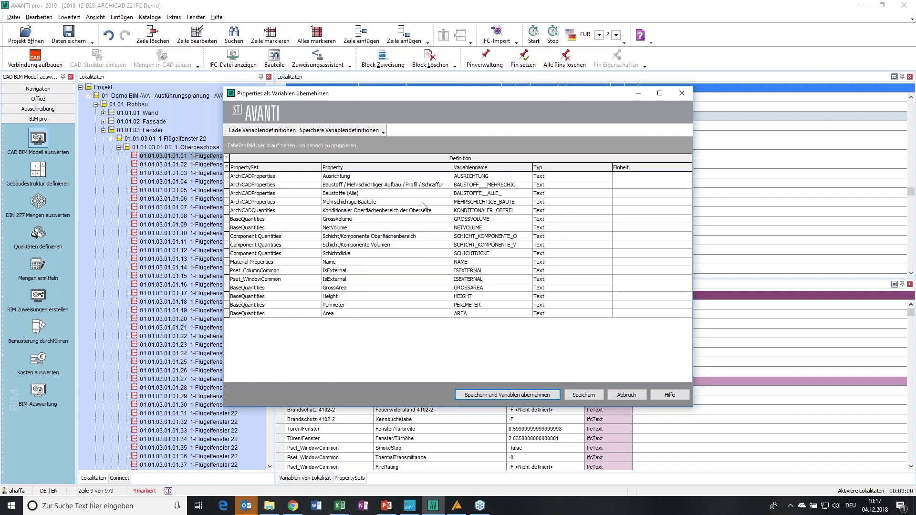
Cancel adopting the properties as variables and display the IFC model for the 1. Obergeschoss group of 1-Flügelfenster 22 in the 3D viewer.
click(627, 396)
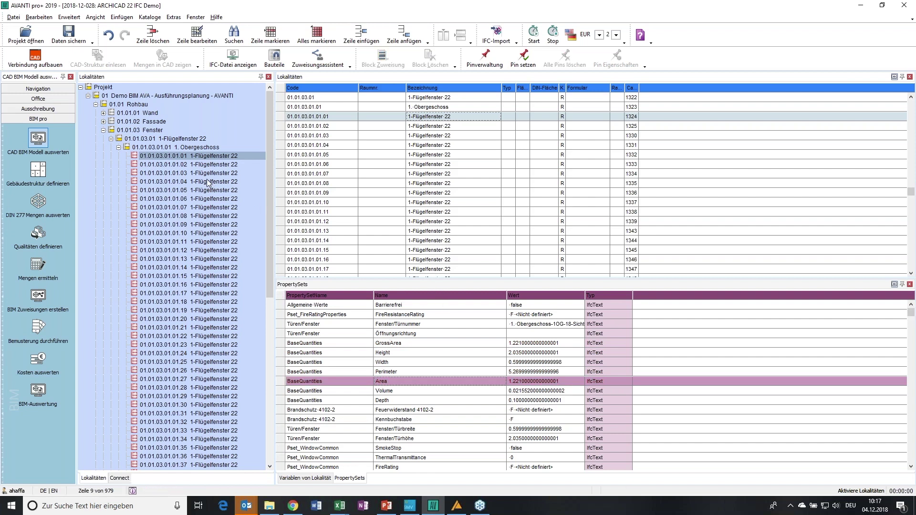
click(119, 148)
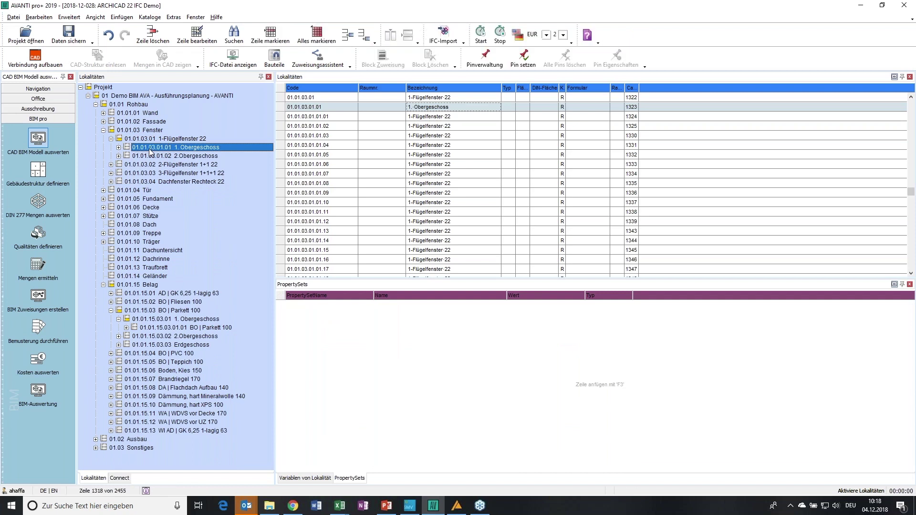
right_click(147, 149)
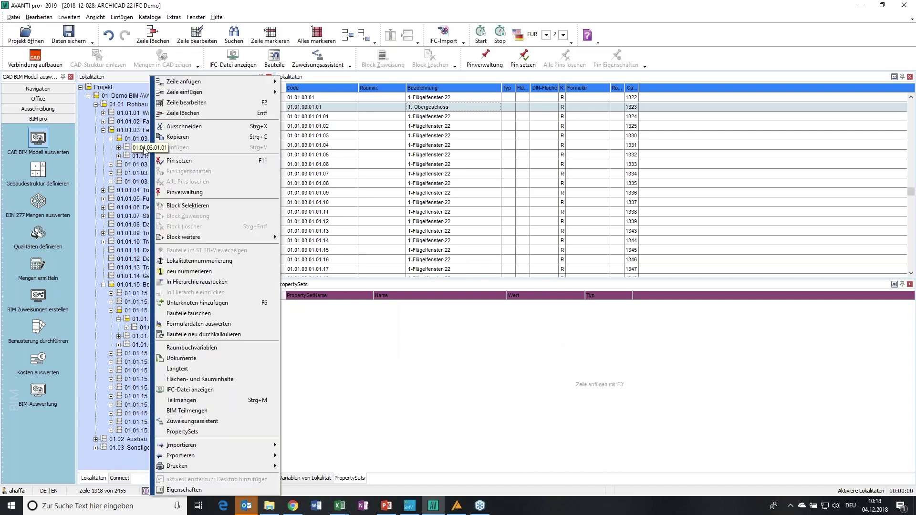
click(206, 390)
click(408, 283)
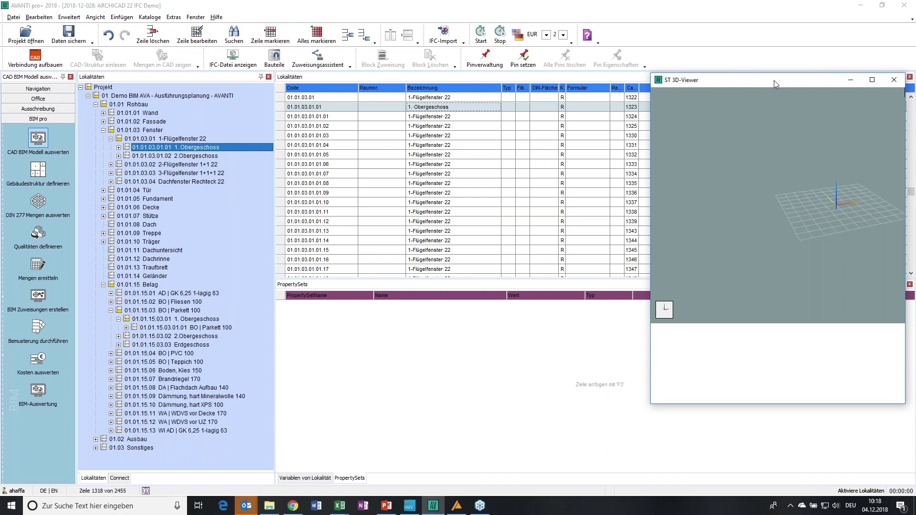
Bring the building's facade into view in the ST 3D-Viewer and maximise the viewer window.
drag(774, 81, 696, 77)
drag(759, 261, 714, 240)
scroll(709, 261, up, 5)
drag(695, 285, 702, 267)
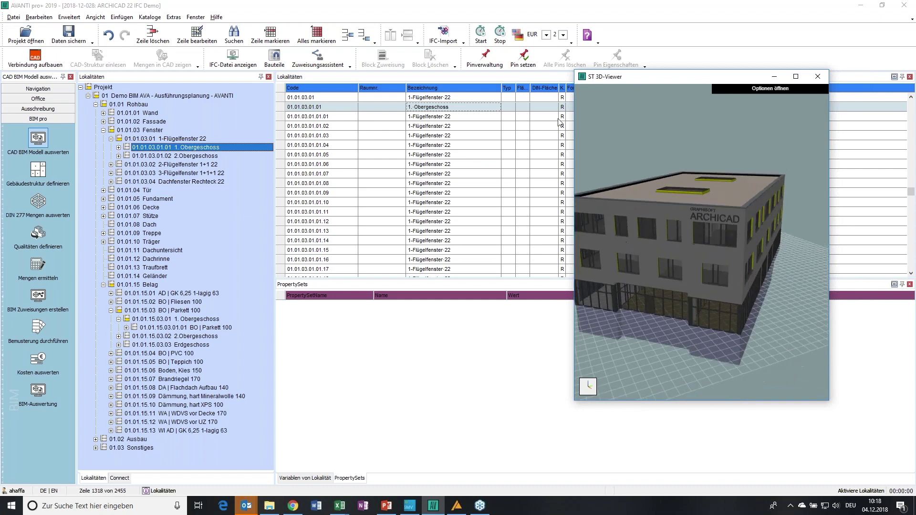
click(796, 77)
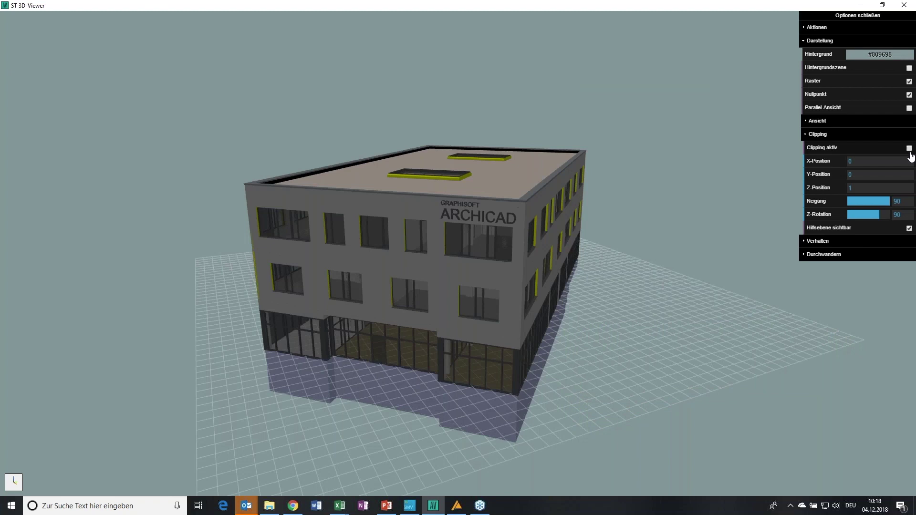
Activate clipping at Z-position 2.67 with its helper plane hidden, examine the floor plan section and restore the viewer window's size.
click(909, 148)
click(859, 188)
text(.02)
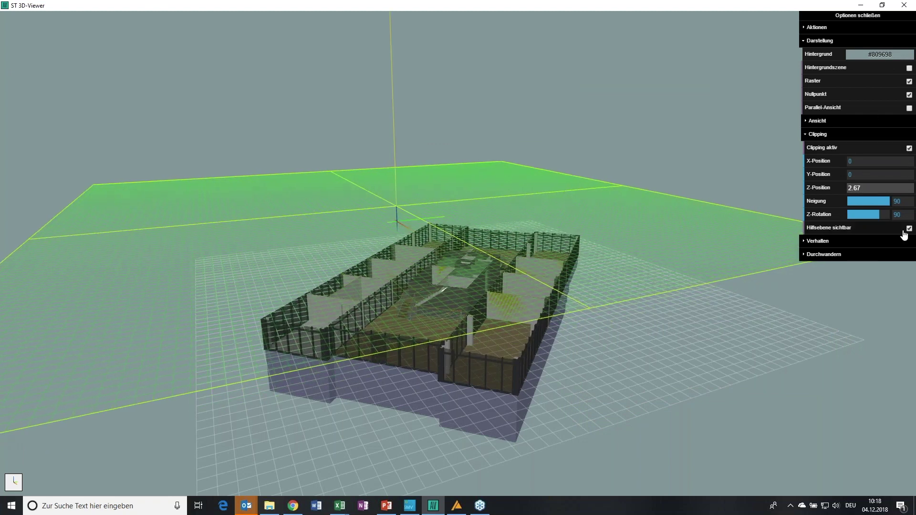
click(909, 230)
click(910, 229)
drag(522, 318, 523, 336)
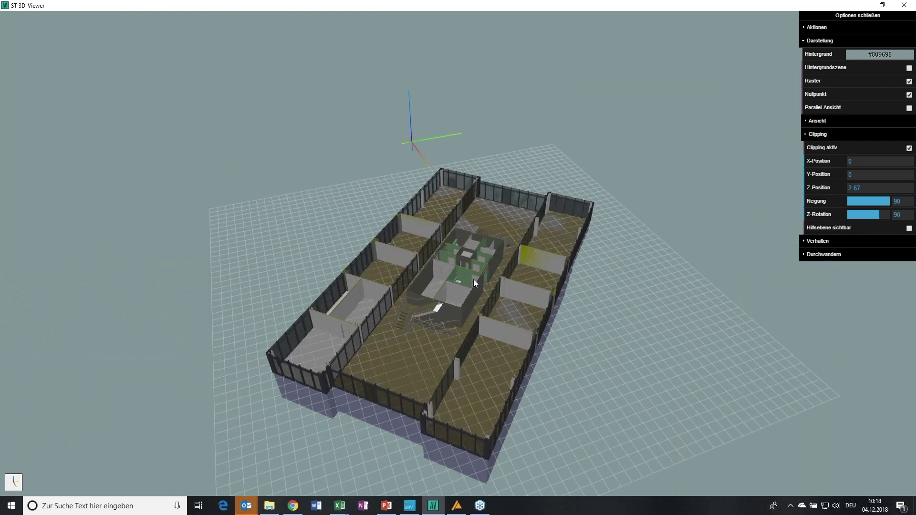
click(882, 6)
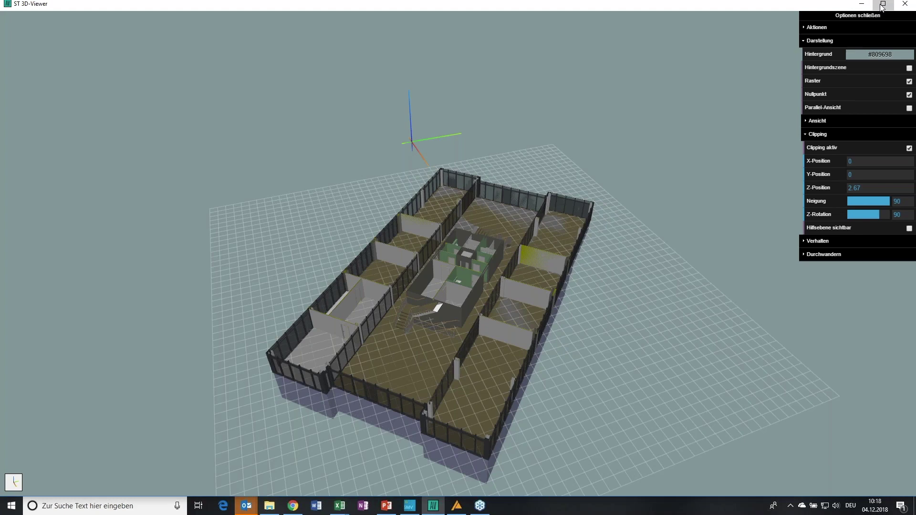
click(881, 4)
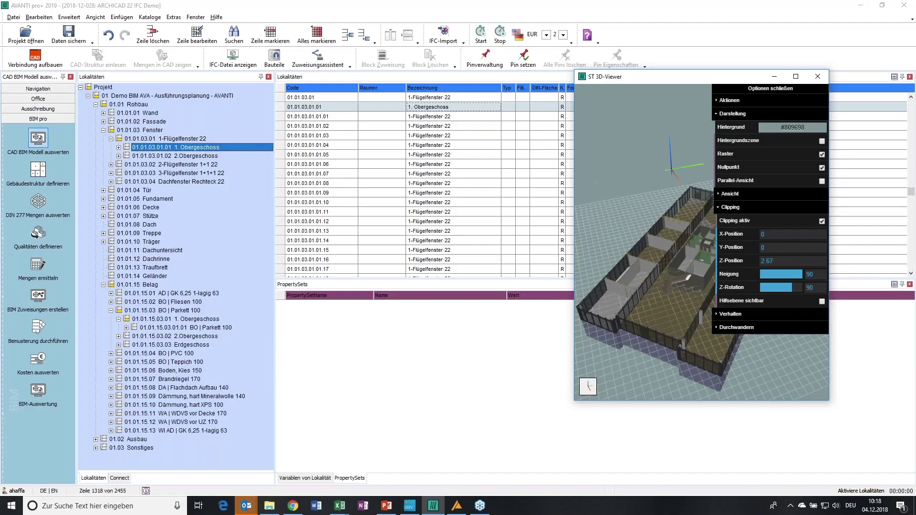
Highlight the 1-Flügelfenster 22 windows by storey, then the 2-Flügelfenster 1+1 22 and 3-Flügelfenster 1+1+1 22 groups in the 3D model.
click(152, 148)
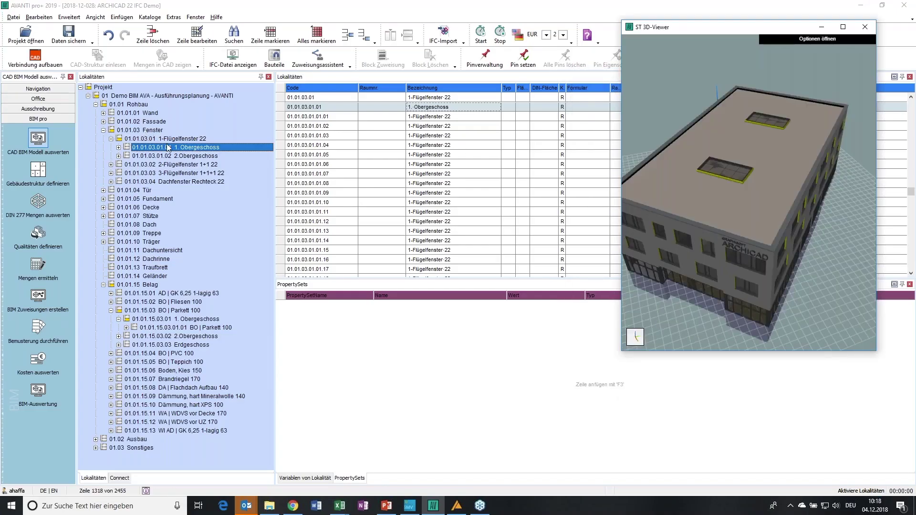
right_click(142, 156)
click(142, 155)
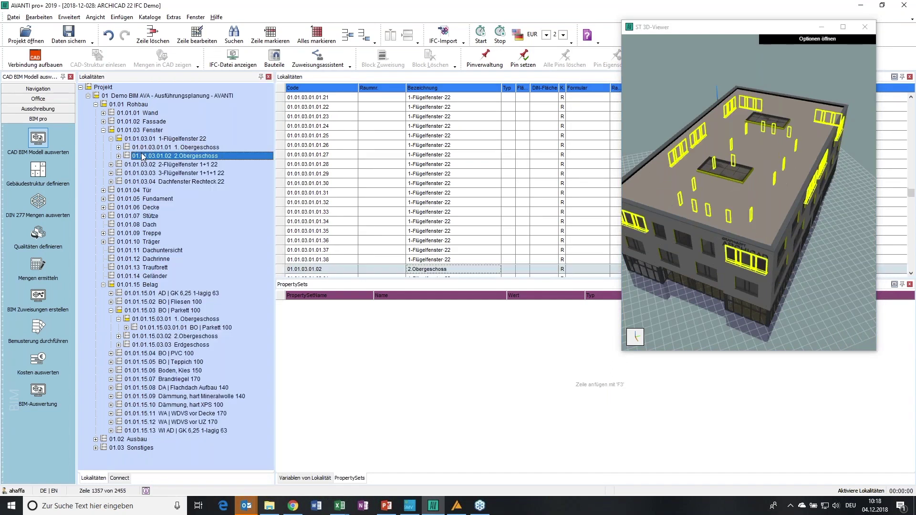
click(143, 148)
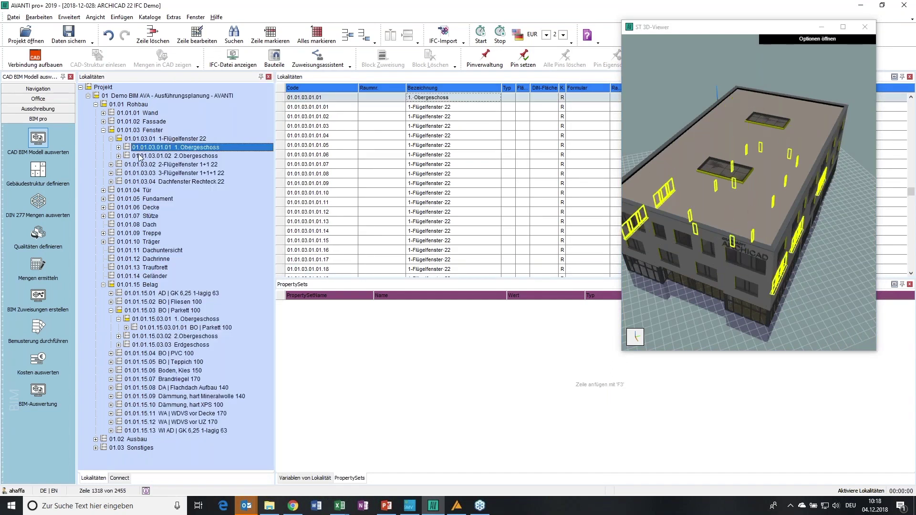
double_click(139, 164)
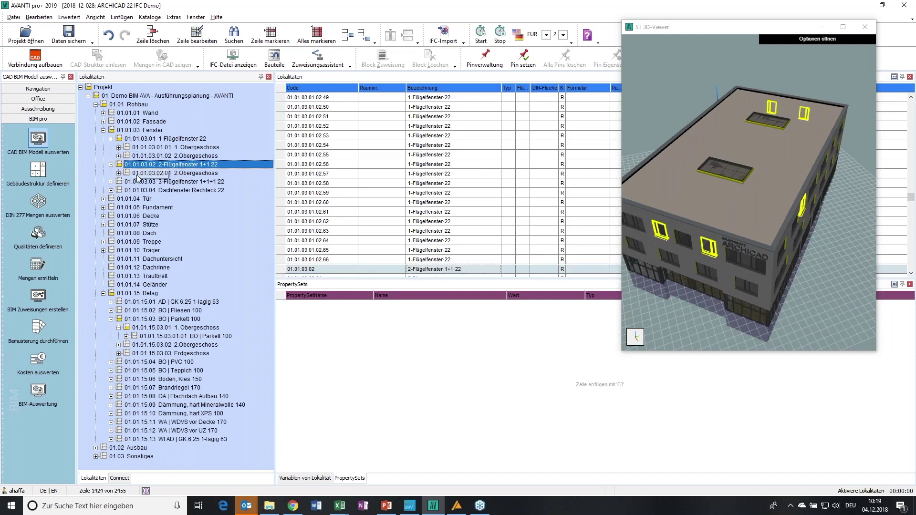
click(137, 174)
click(135, 182)
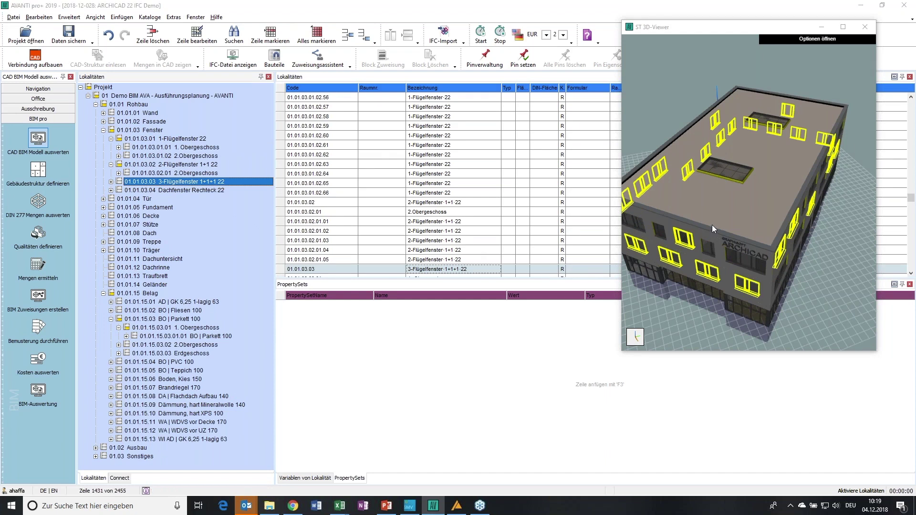
drag(712, 224, 719, 210)
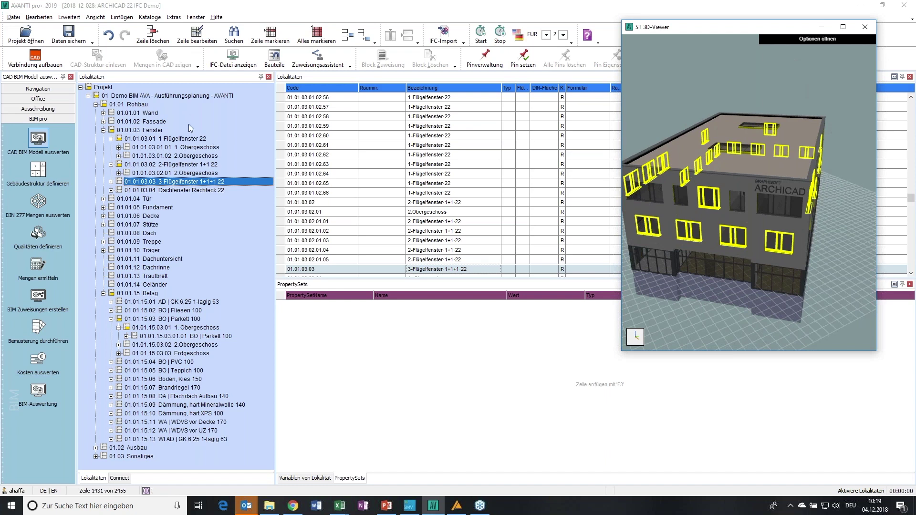
Select the 2.Obergeschoss locality under 2-Flügelfenster 1+1 22.
click(175, 182)
right_click(175, 183)
click(150, 174)
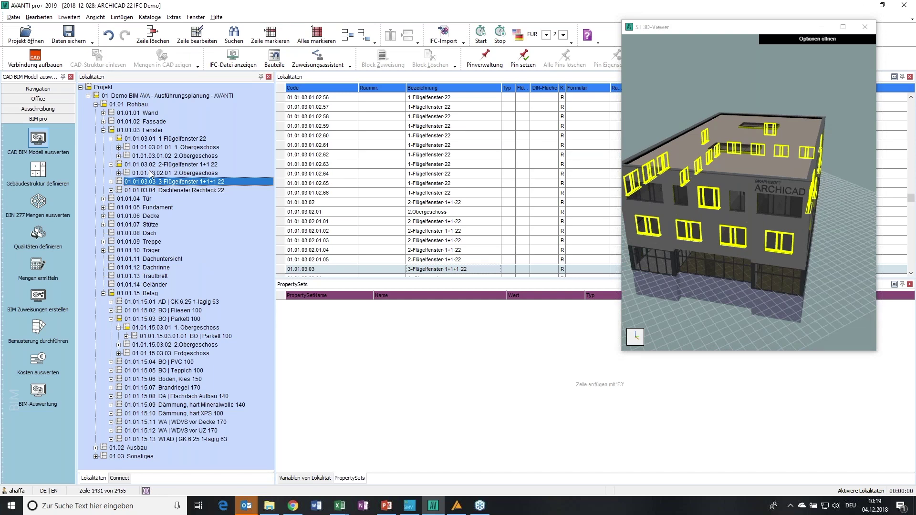
click(151, 173)
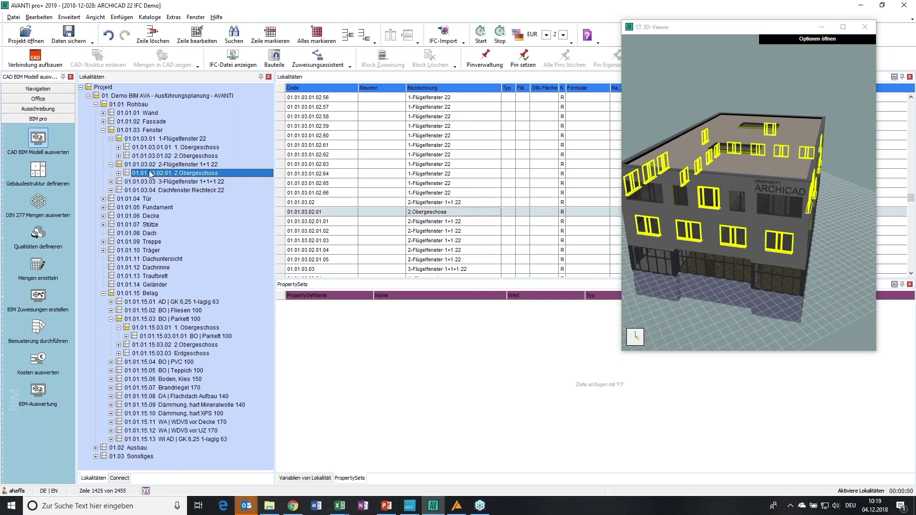
Go to Qualitäten definieren and select the Teilleistung of component 1.1.1.01, Einflügelige Innentür 0,885 x 2,135, DIN Links, 100.
click(37, 233)
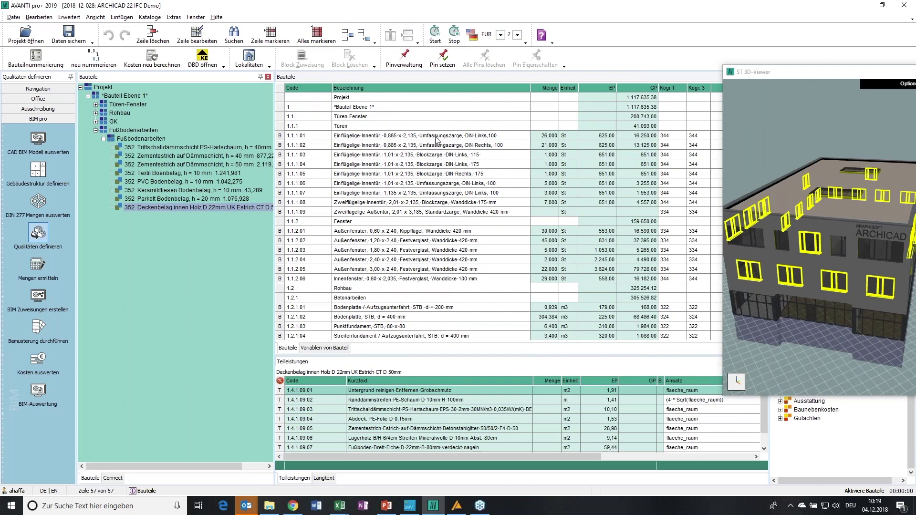
click(435, 138)
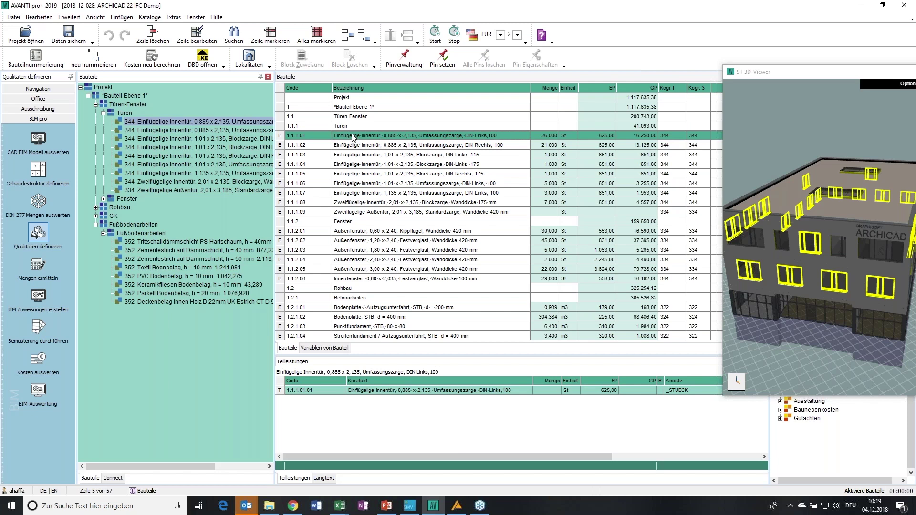
click(389, 405)
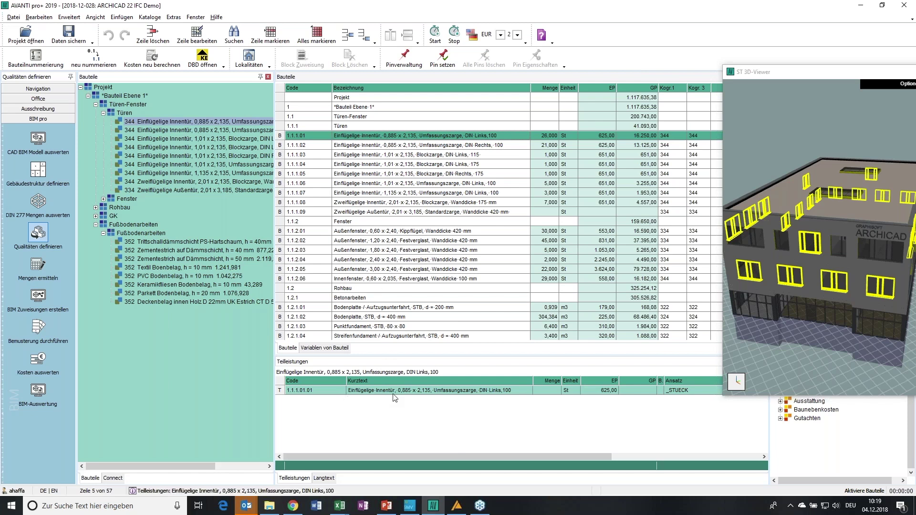
click(393, 395)
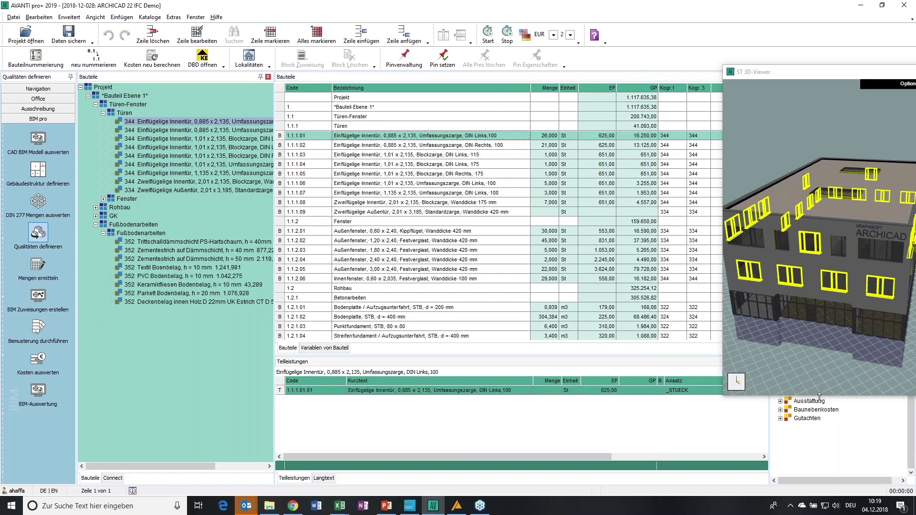
Review the door Teilleistung's columns through Ansatz, Kat.-OZ, LB and Kogr., moving the 3D viewer clear of the table.
drag(819, 398, 819, 333)
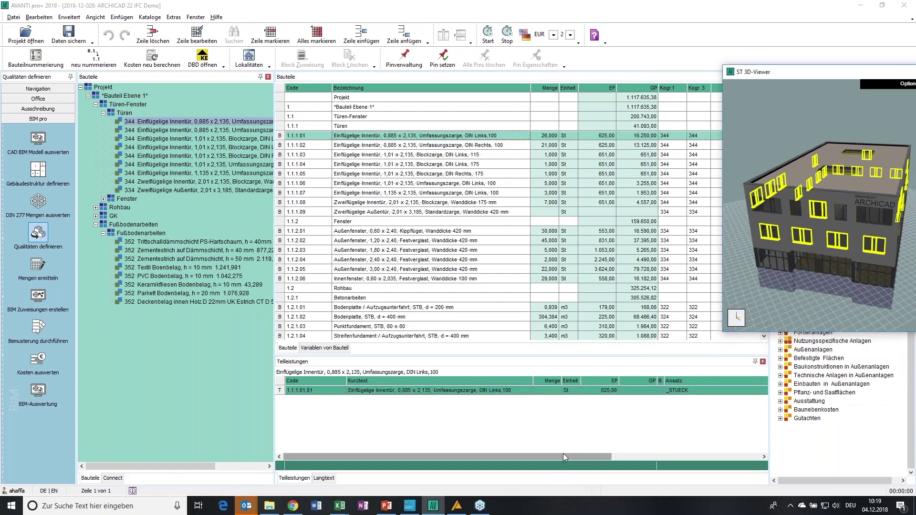
drag(562, 453, 591, 452)
drag(485, 455, 610, 457)
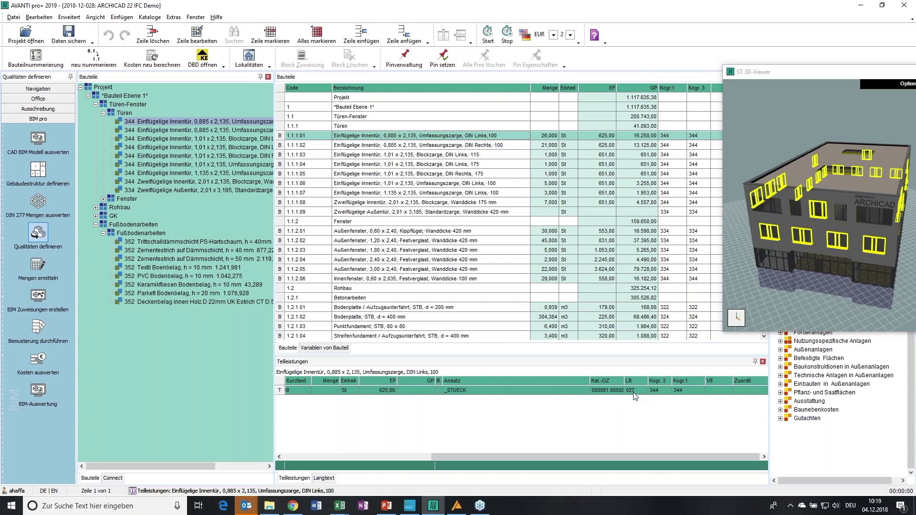
drag(641, 457, 471, 451)
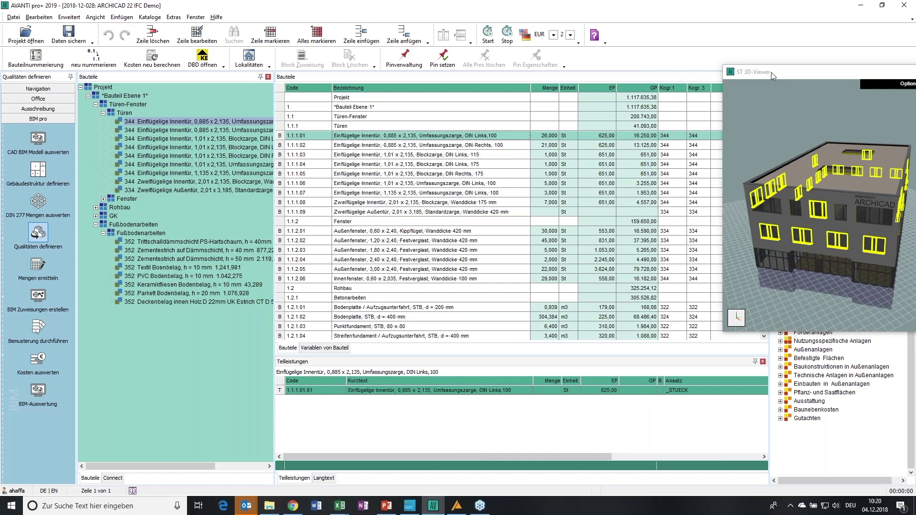
drag(771, 72, 645, 100)
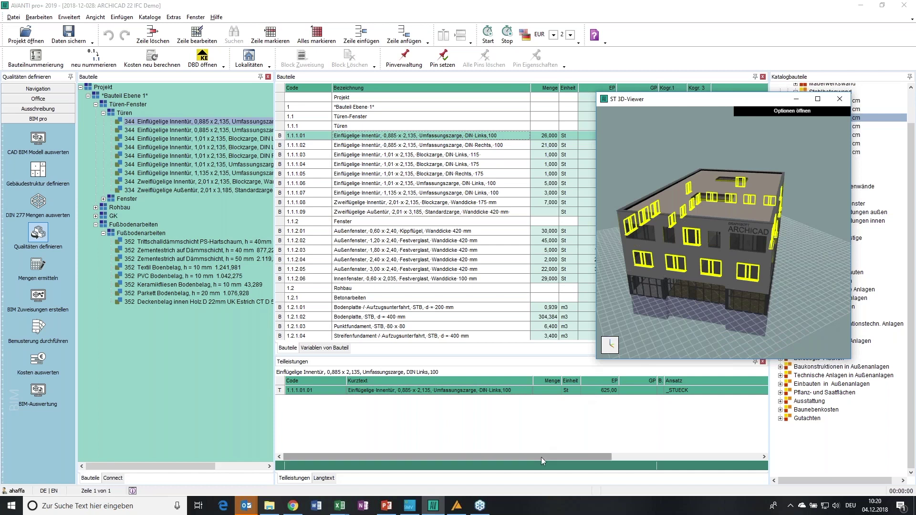
drag(541, 457, 653, 457)
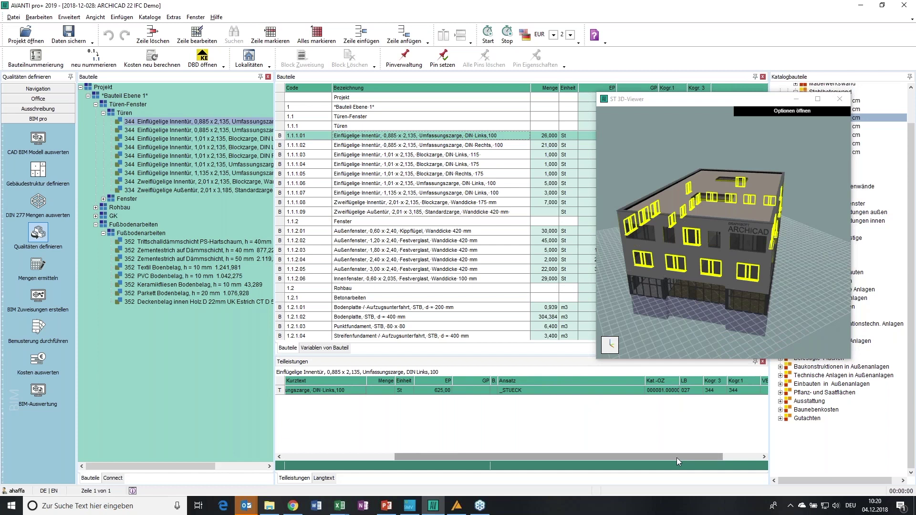
drag(653, 453, 560, 452)
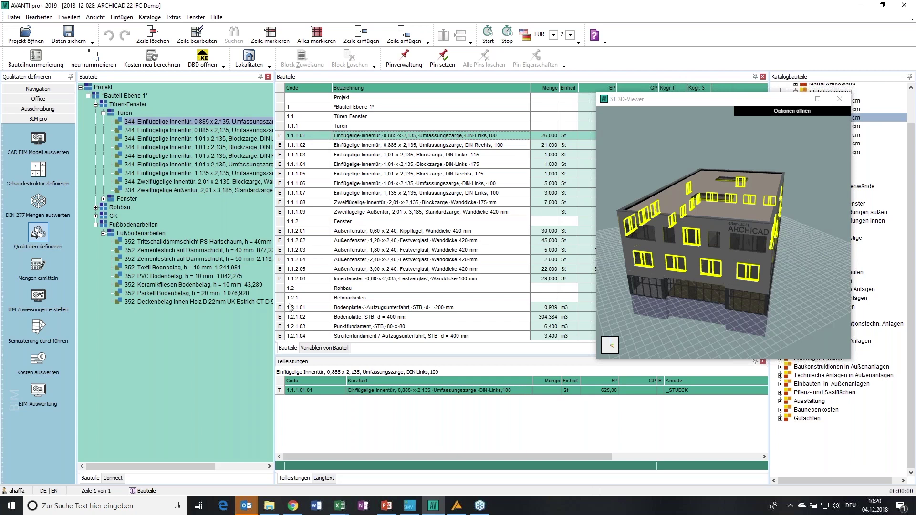
Go to Kosten auswerten and examine the component assigned to the first 2-Flügelfenster 1+1 22 on 2.Obergeschoss.
click(41, 368)
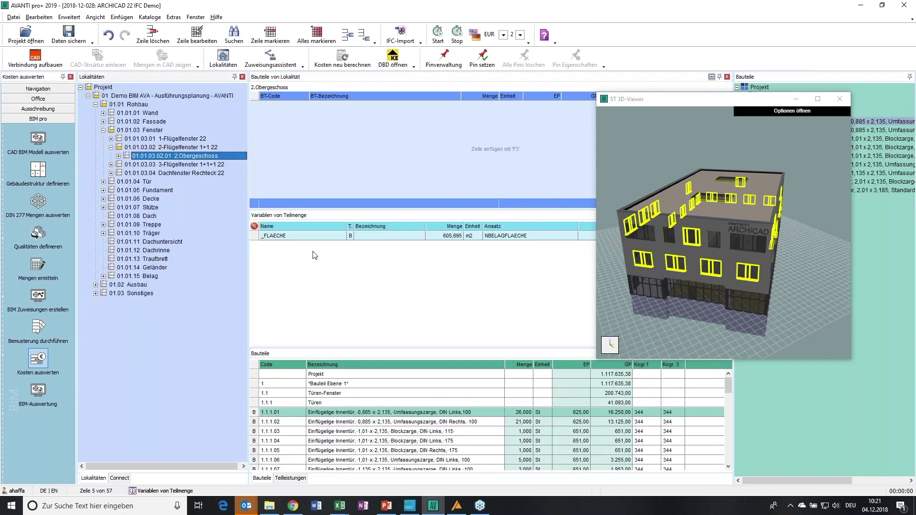
click(118, 156)
click(151, 165)
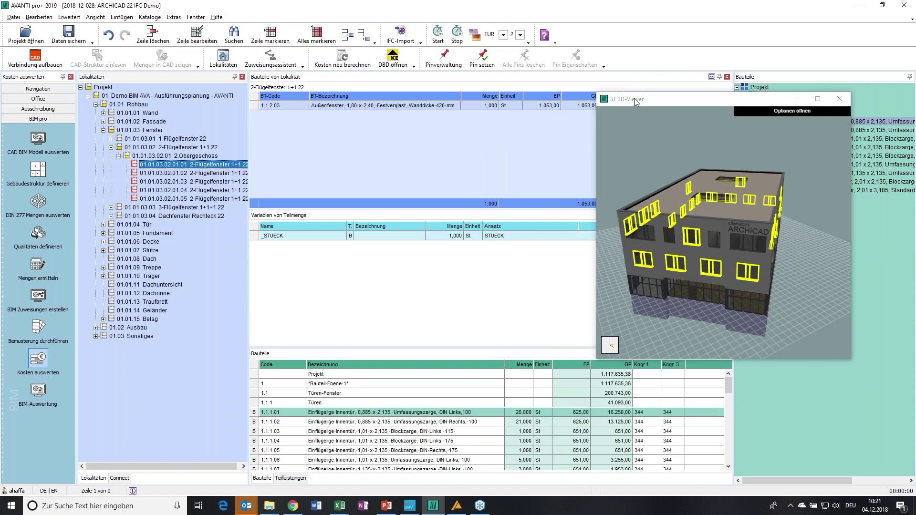
drag(636, 102, 672, 81)
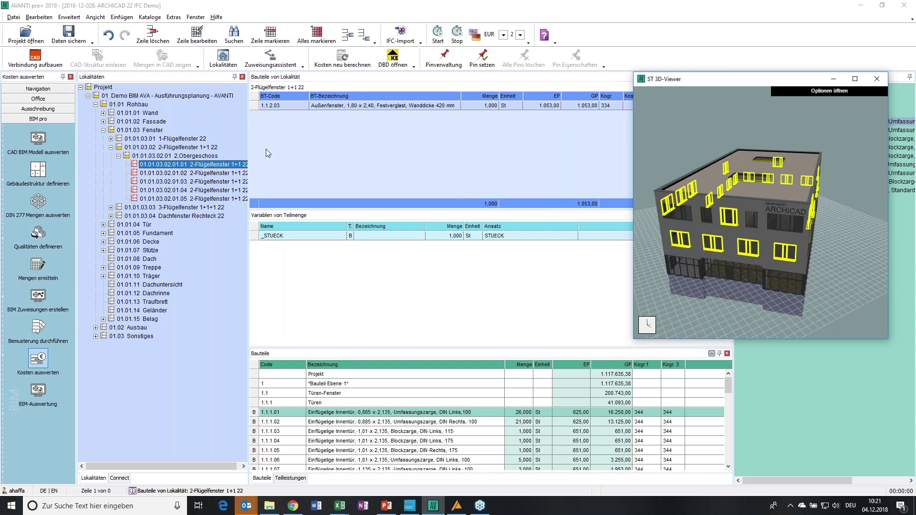
Open the Zuweisungsassistent and select the condition of the 0,885*2,135,UZ, L, 100 door assignment for review.
click(271, 56)
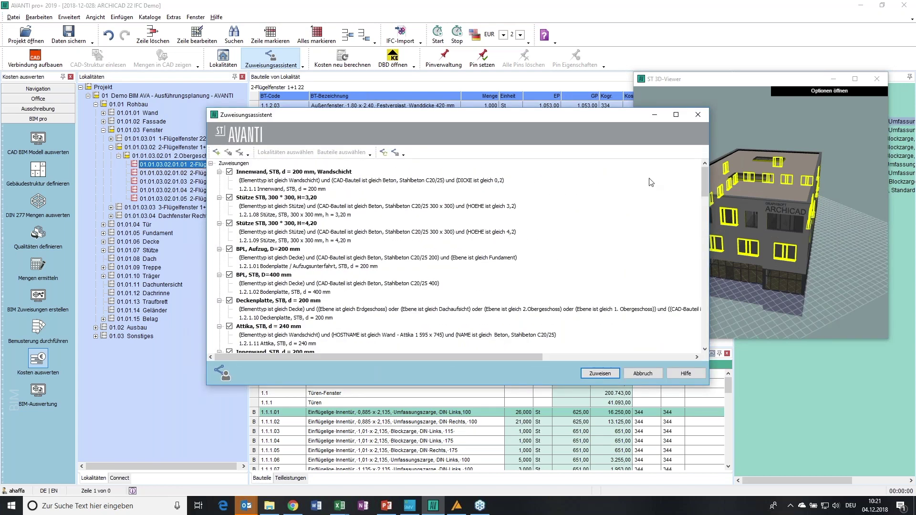
scroll(270, 251, down, 4)
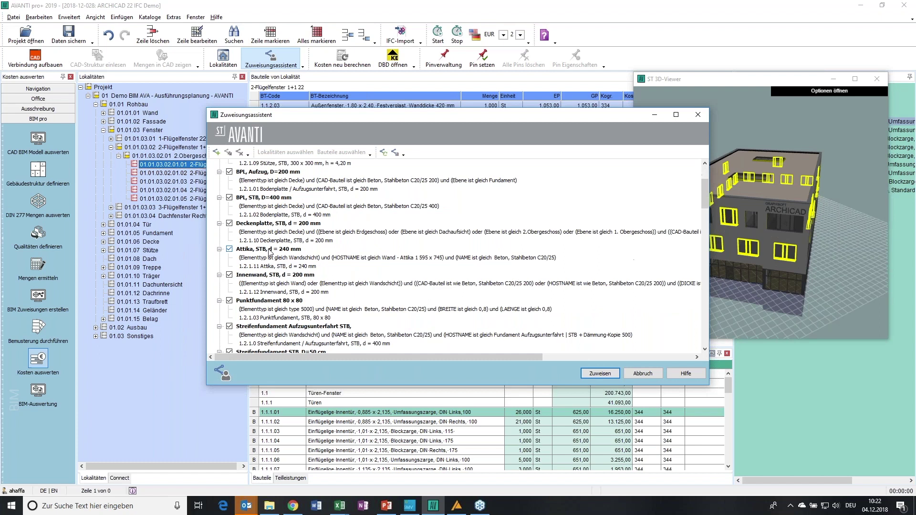
scroll(270, 251, down, 7)
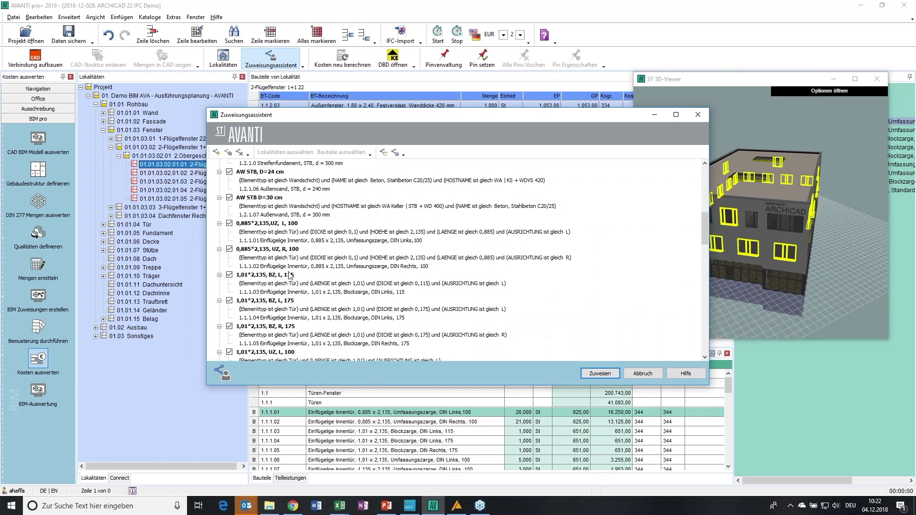
click(275, 233)
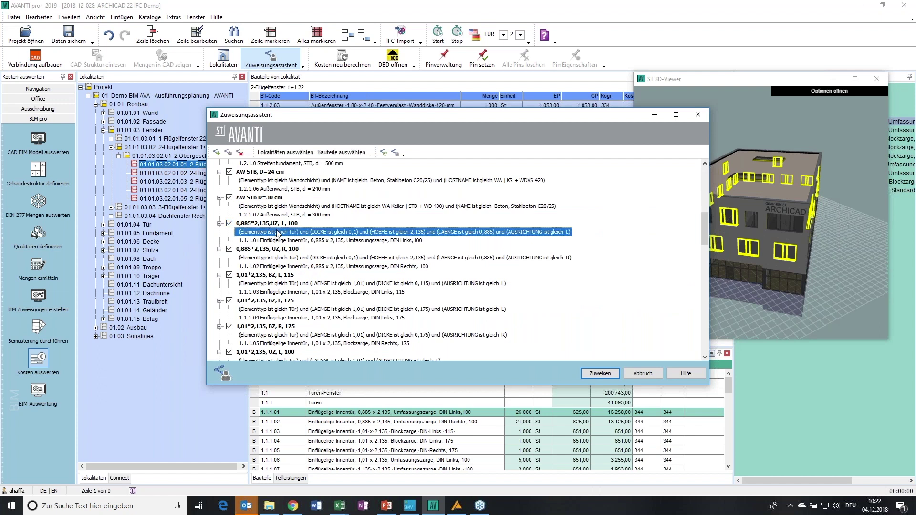
Open the locality selection of the 0,885*2,135,UZ, L, 100 rule, widening the CAD-Bauteil column and reviewing the element types down to Tür.
double_click(278, 233)
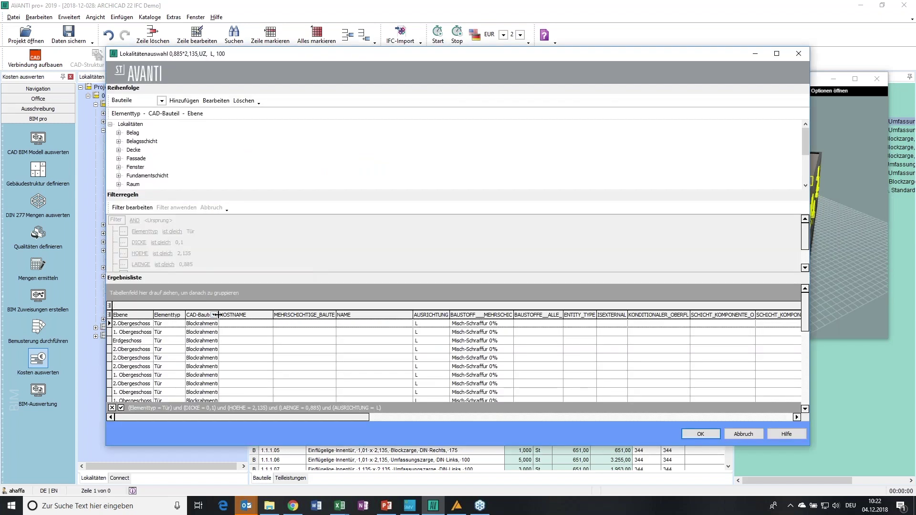
drag(218, 314, 249, 314)
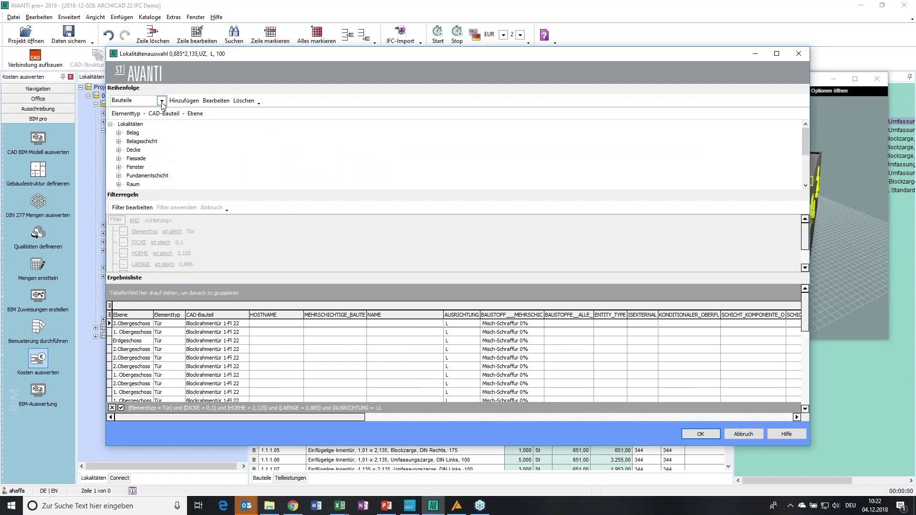
drag(806, 140, 804, 157)
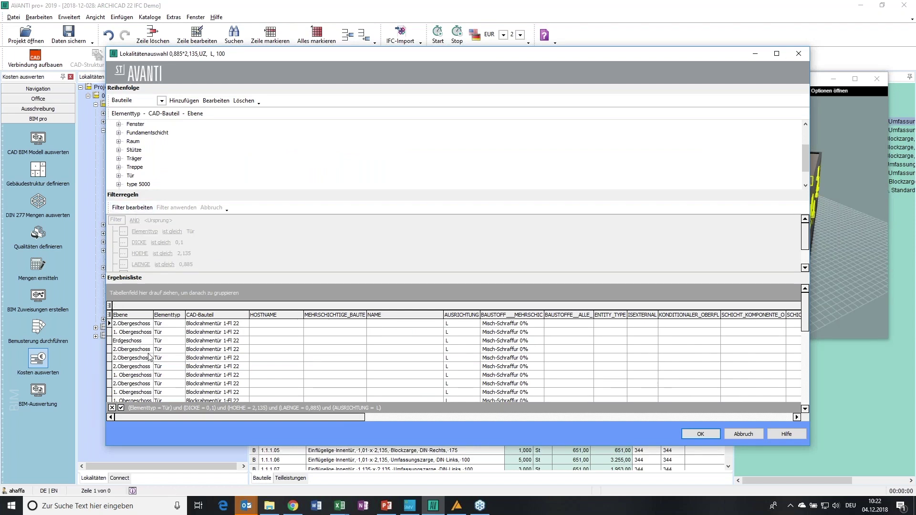
Limit the Ergebnisliste to doors on Ebene 1. Obergeschoss and reset the Ebene filter to (Alle).
mouse_move(146, 319)
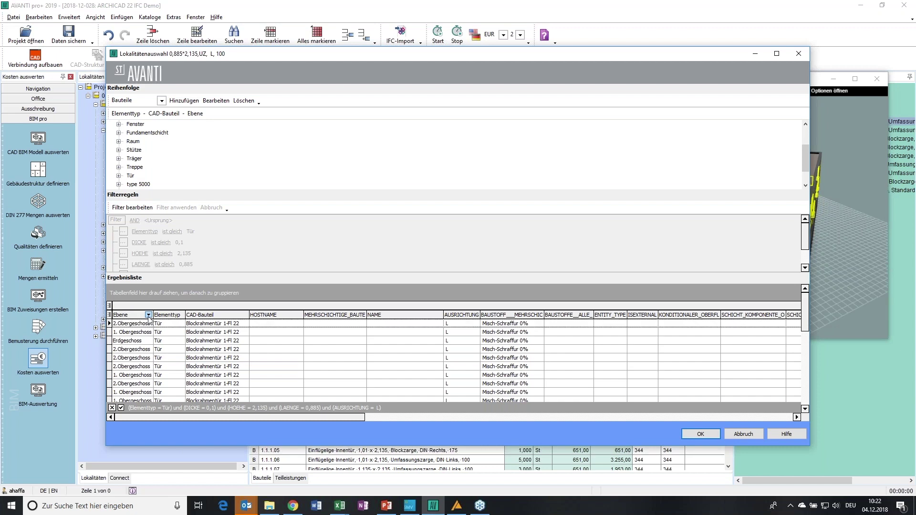
click(149, 315)
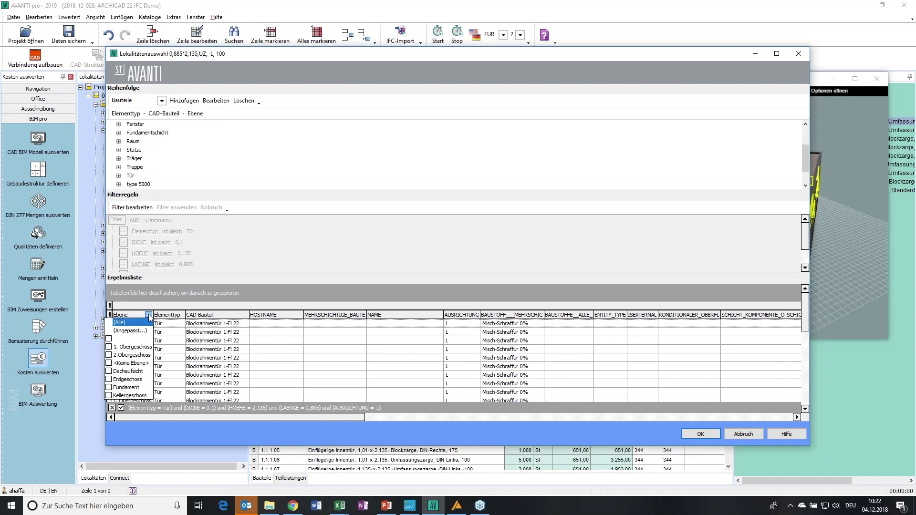
click(109, 349)
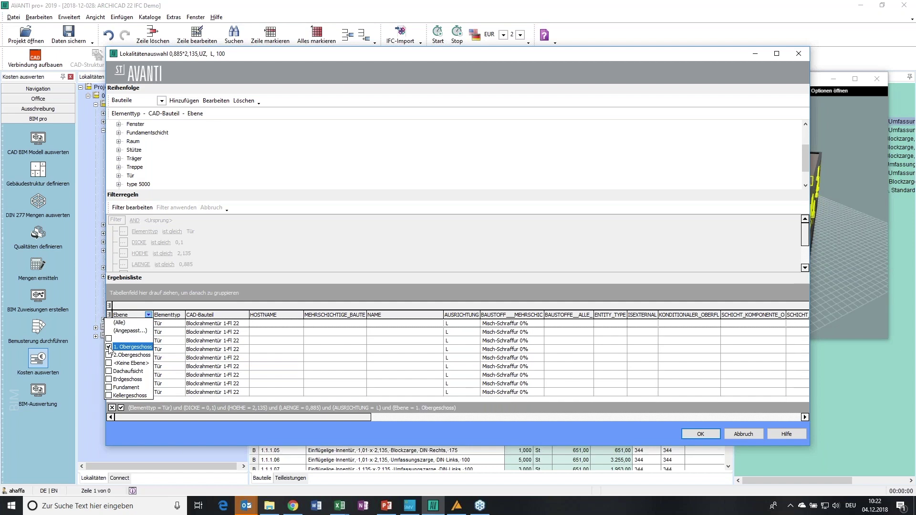
click(185, 302)
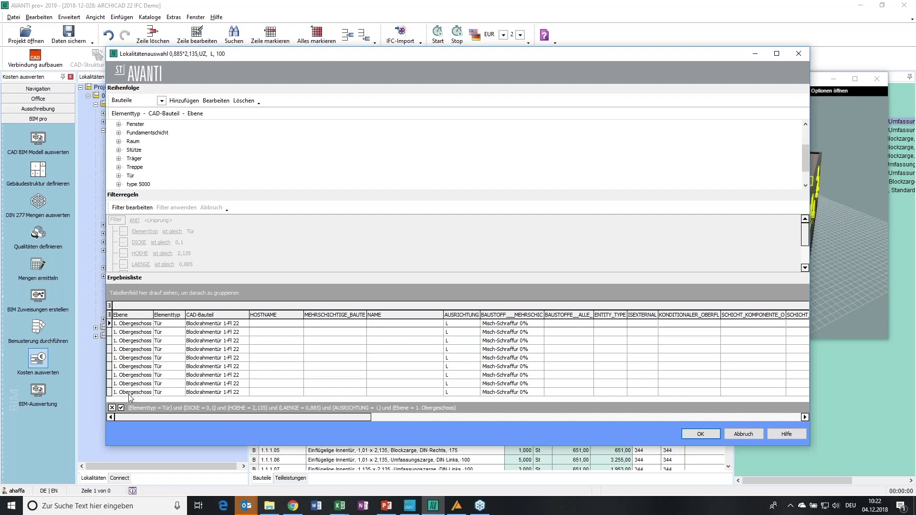
click(149, 315)
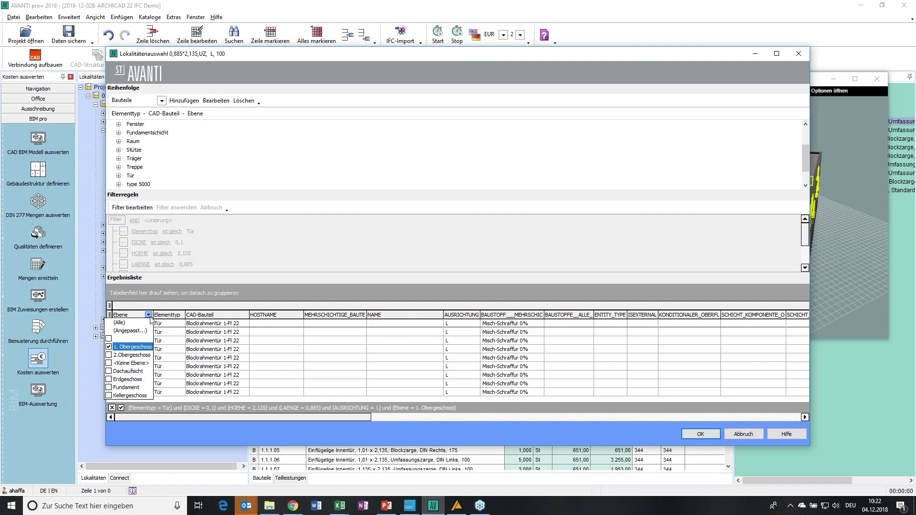
click(121, 324)
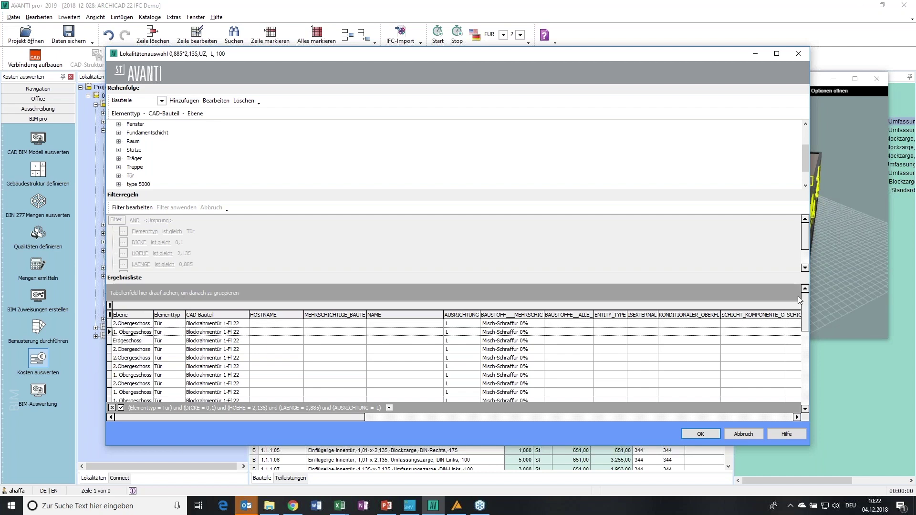
Set the AUSRICHTUNG filter to (Alle) to compare the listed doors, restore it to L and cancel the locality selection.
drag(805, 311, 804, 372)
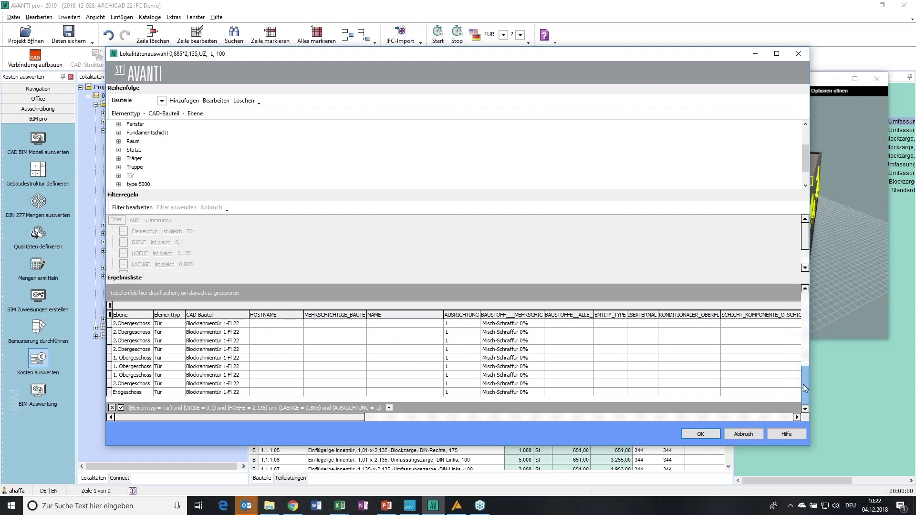
drag(803, 384, 817, 308)
click(465, 331)
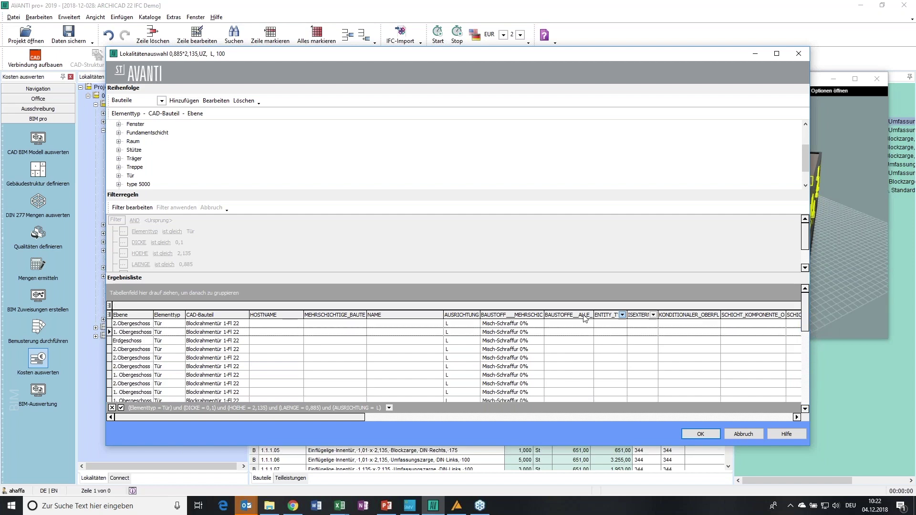
click(475, 315)
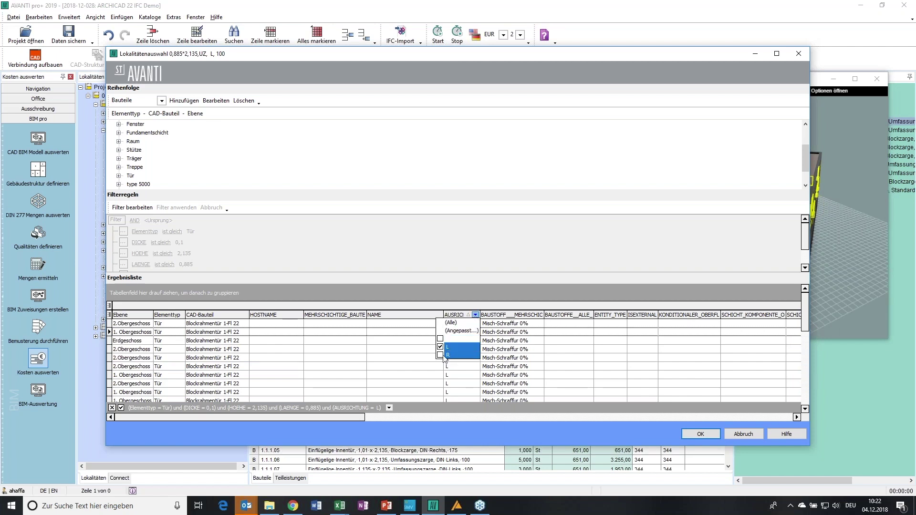
click(451, 324)
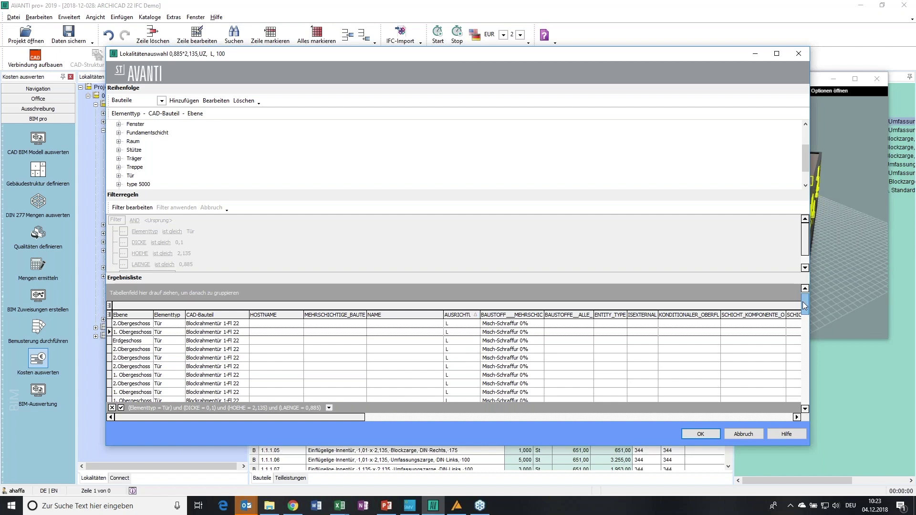
drag(805, 306, 804, 323)
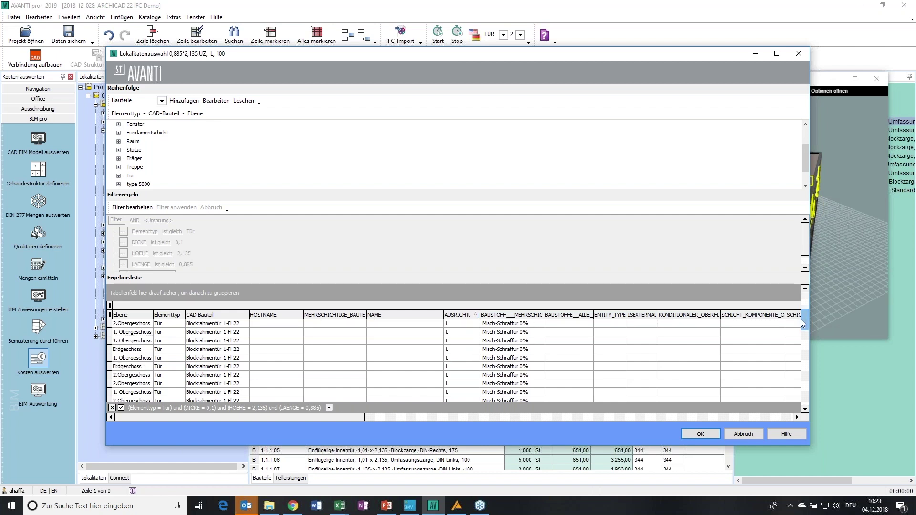
click(460, 317)
click(475, 316)
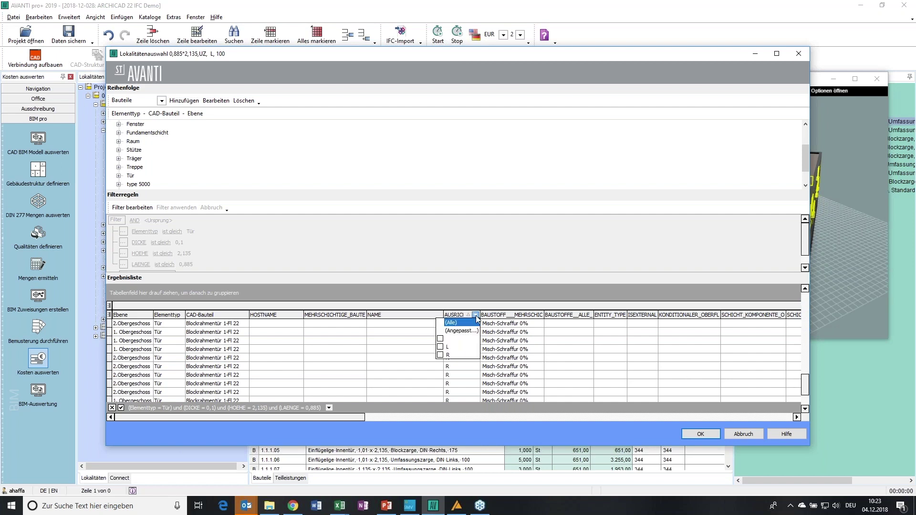
click(443, 348)
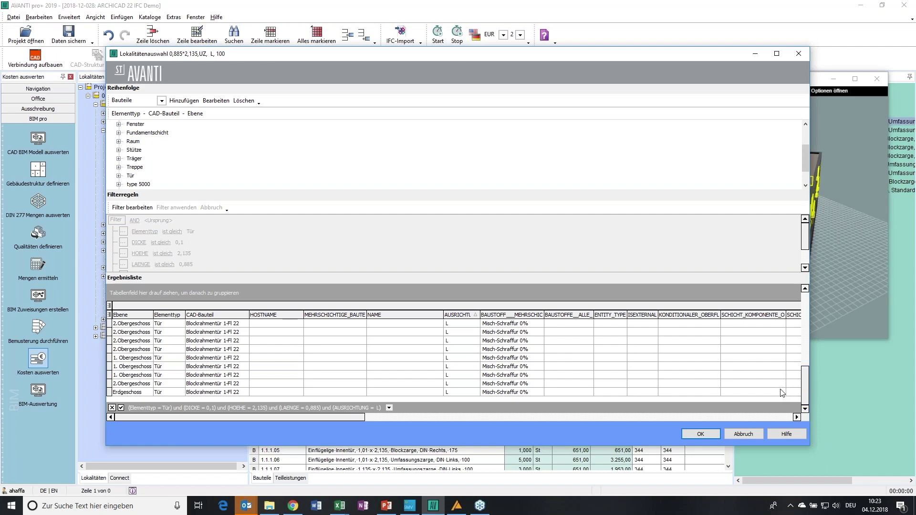
click(743, 435)
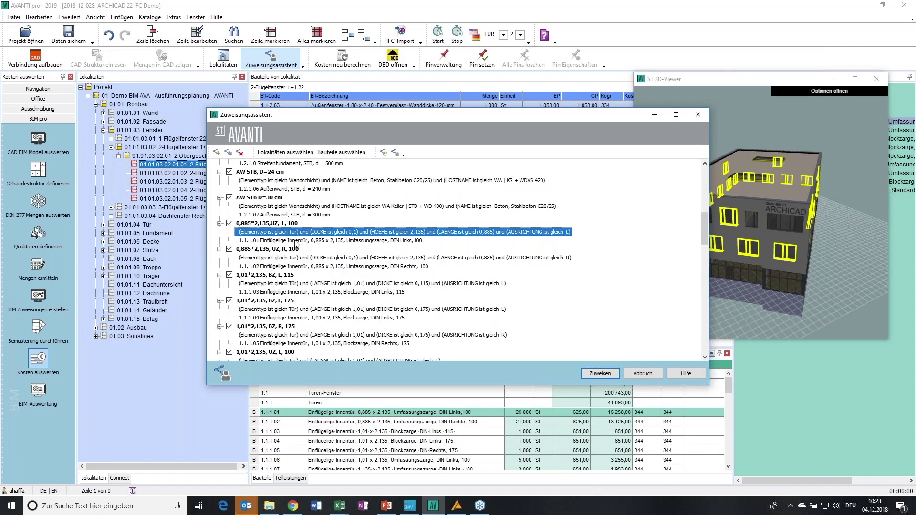
Open the component selection of the 1.1.1.01 door assignment, review the components under Türen-Fenster > Türen and cancel.
double_click(293, 242)
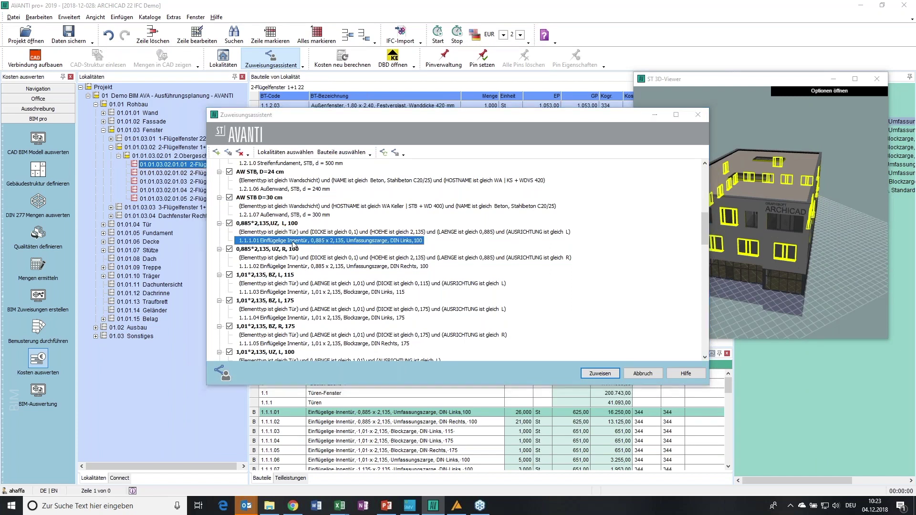
click(323, 195)
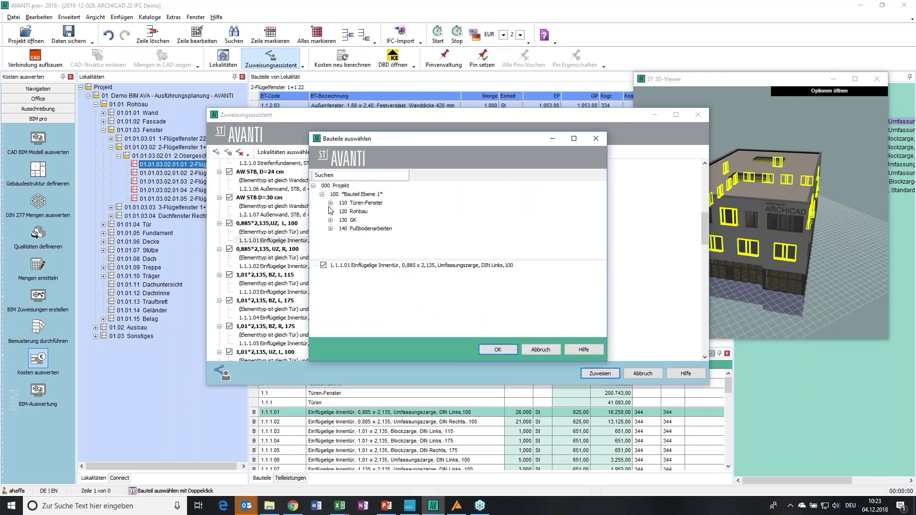
click(330, 203)
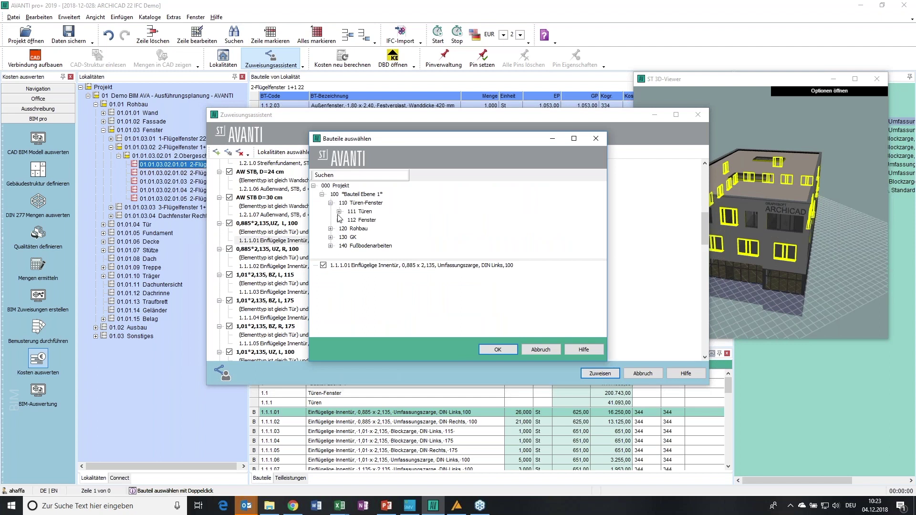
click(339, 212)
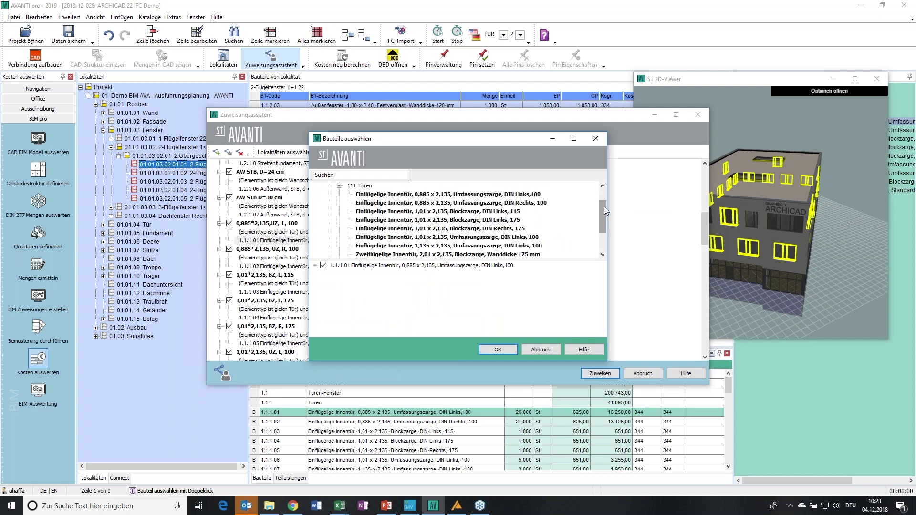
drag(604, 207, 605, 206)
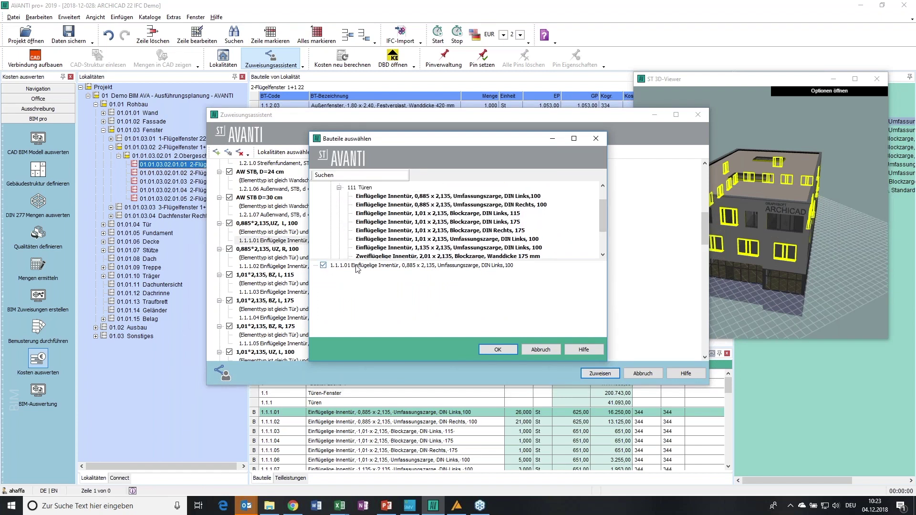
click(530, 350)
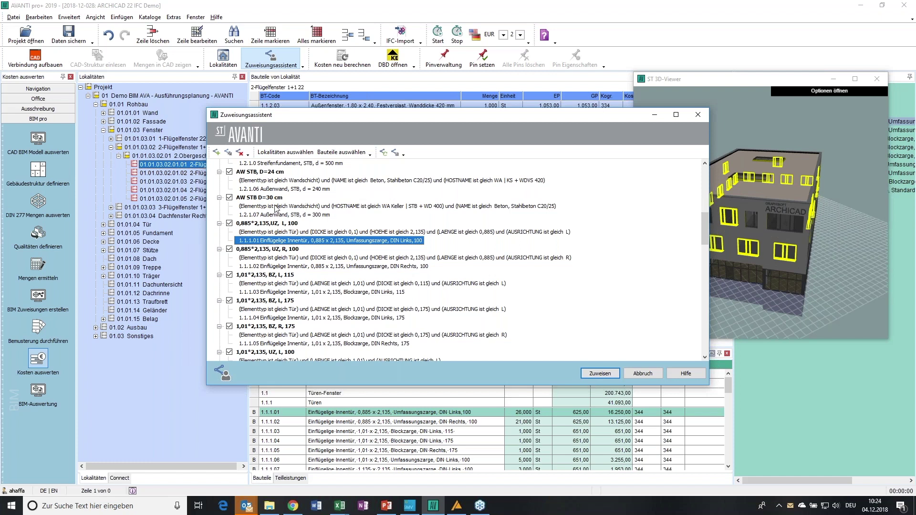
Run the Zuweisungsassistent assignments and check the localities of several Innentür components, from 0,885 to 1,135 wide, in the 3D viewer.
click(600, 373)
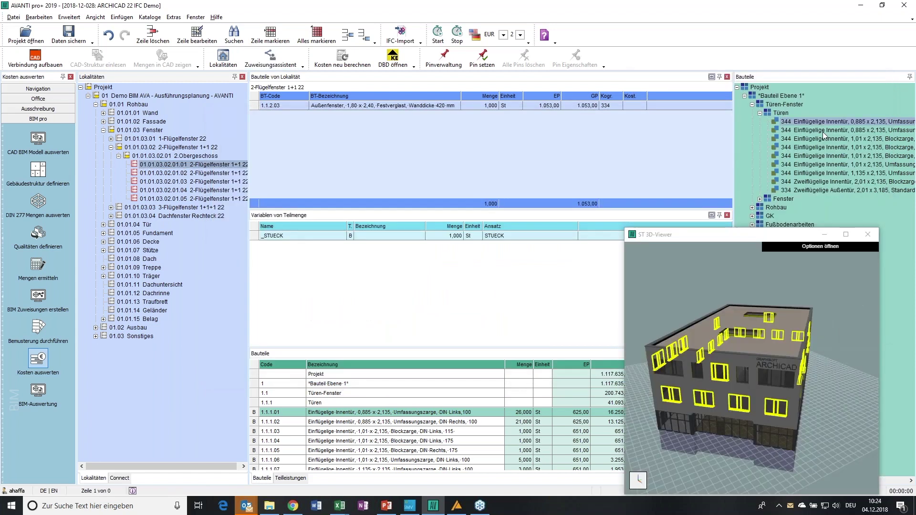
click(823, 131)
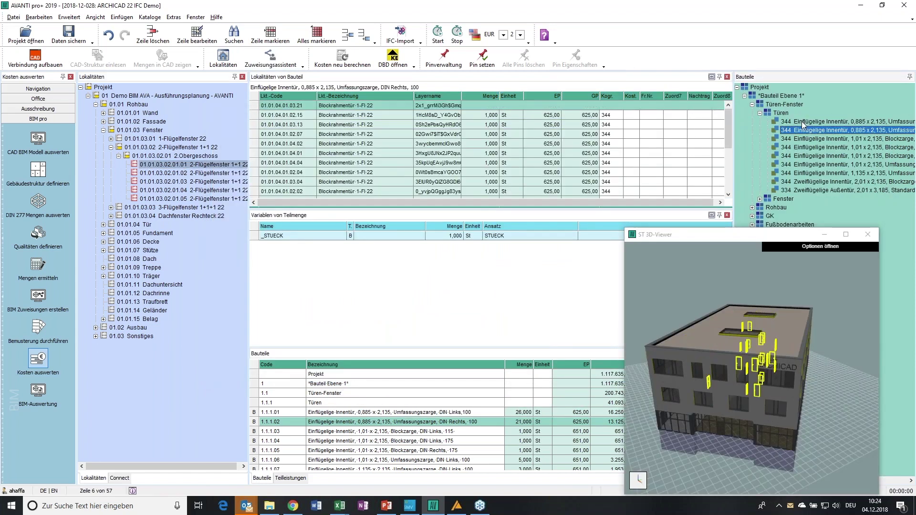
click(802, 122)
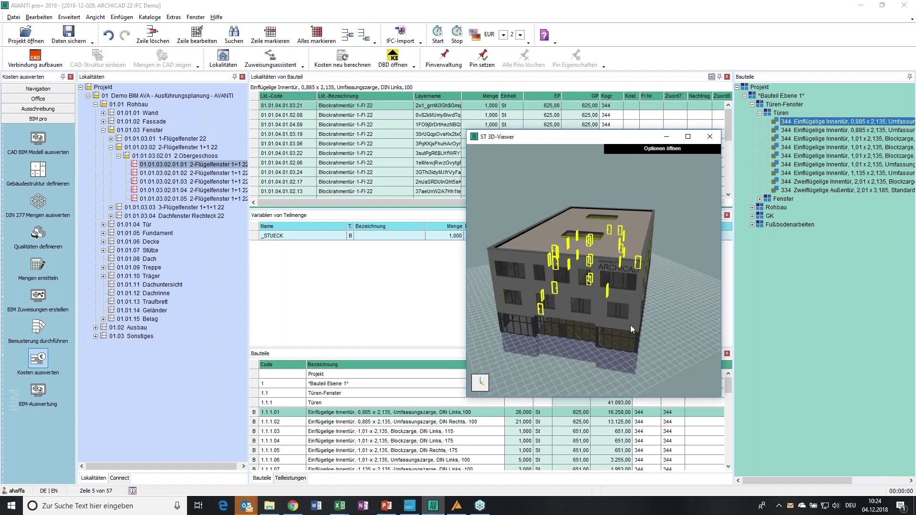
click(819, 139)
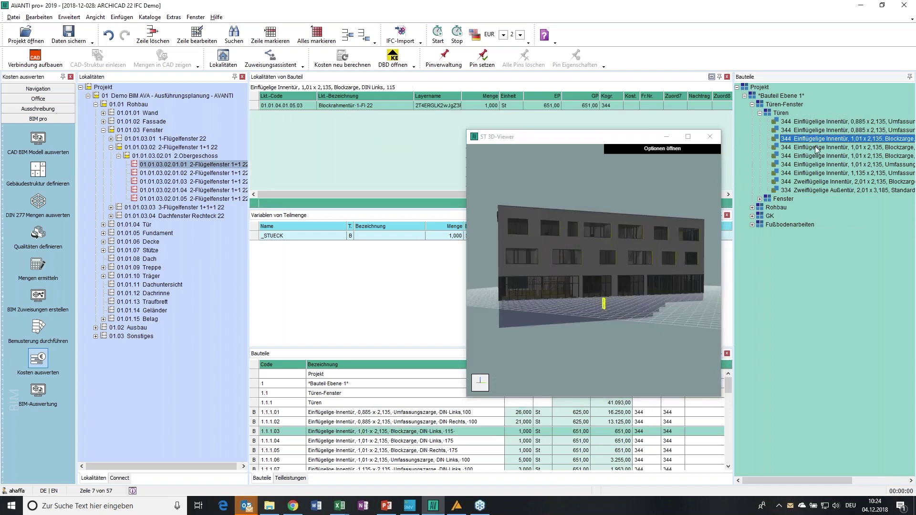
click(821, 156)
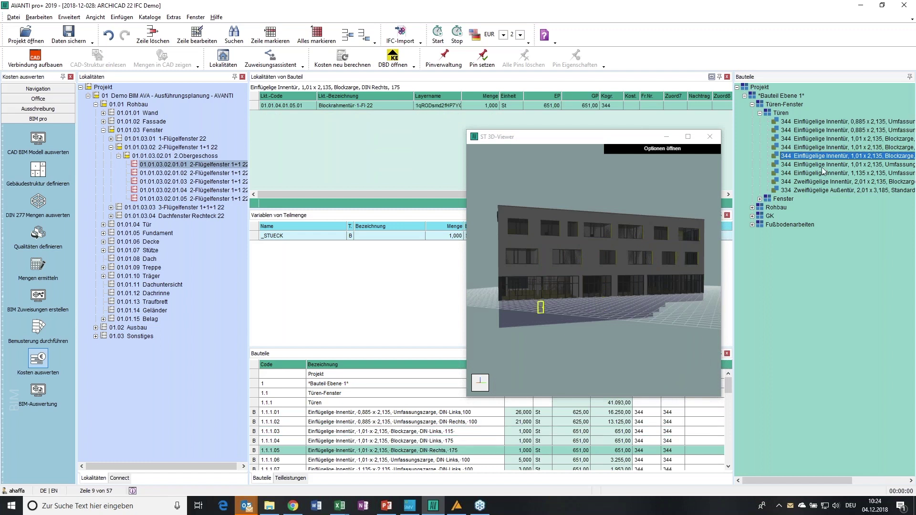
click(803, 173)
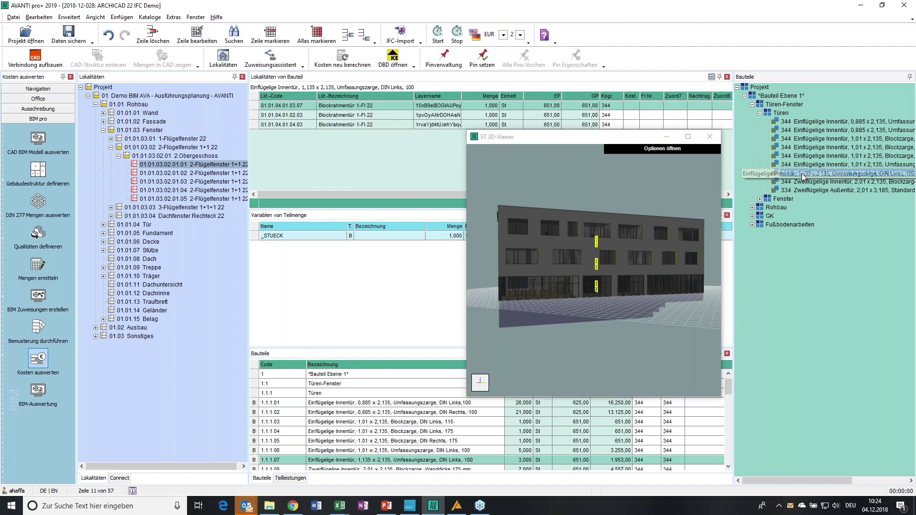
Collapse Fenster in the Lokalitäten tree and select 1. Obergeschoss of WA | KS + WDVS 420 under Wand.
click(103, 130)
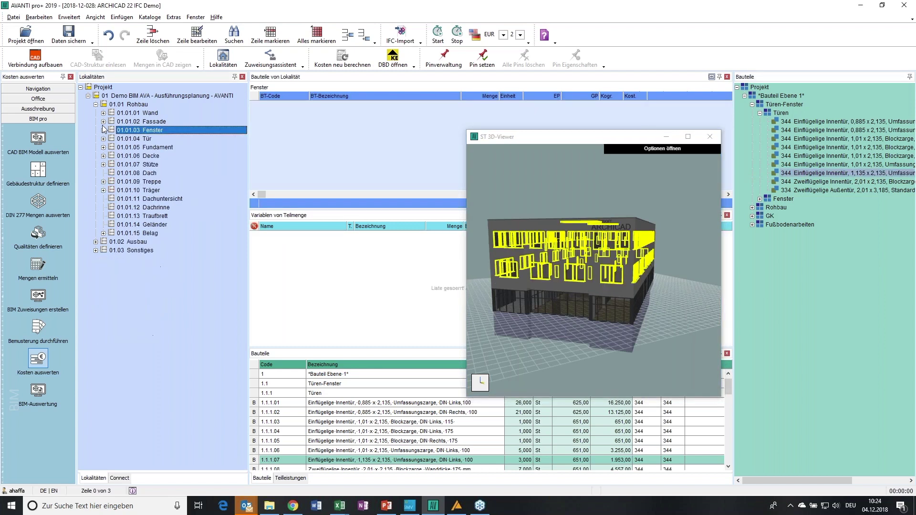
click(103, 113)
click(163, 166)
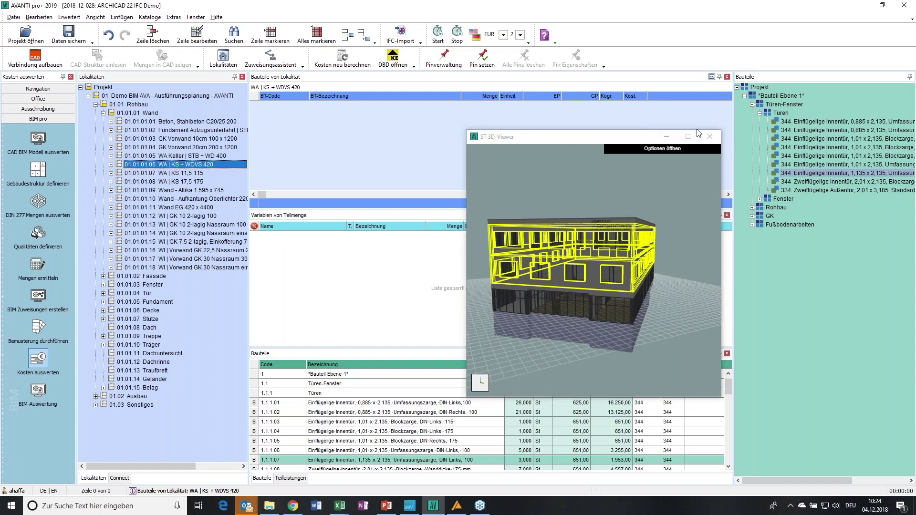
double_click(154, 166)
click(154, 174)
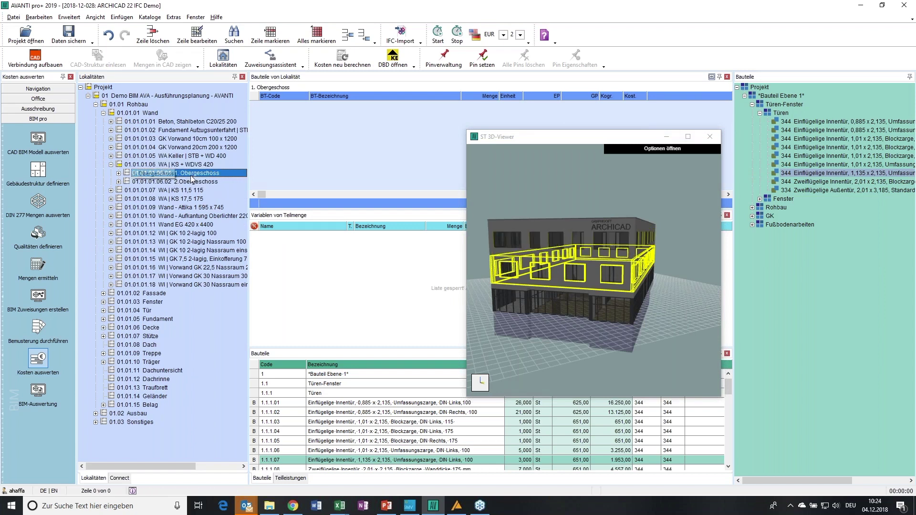
Collapse Türen-Fenster in the Bauteile tree and expand Rohbau to show its Betonarbeiten components.
click(752, 104)
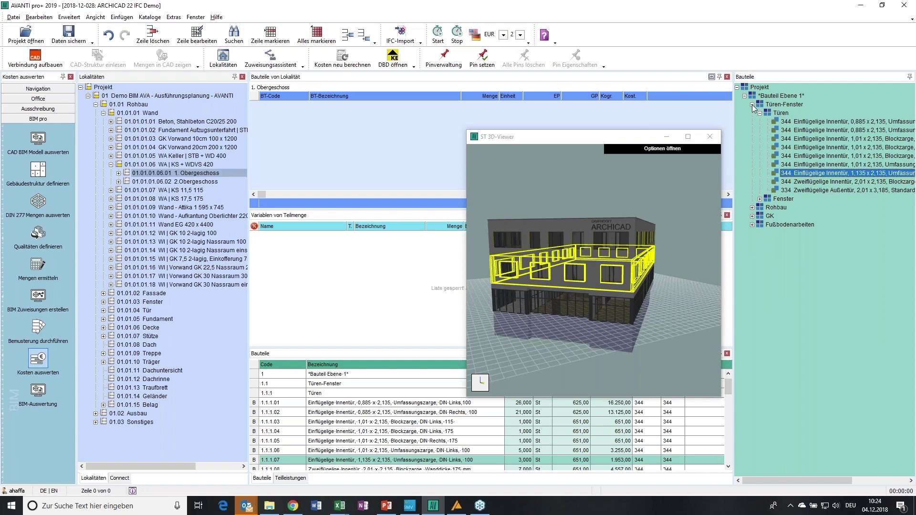
click(752, 104)
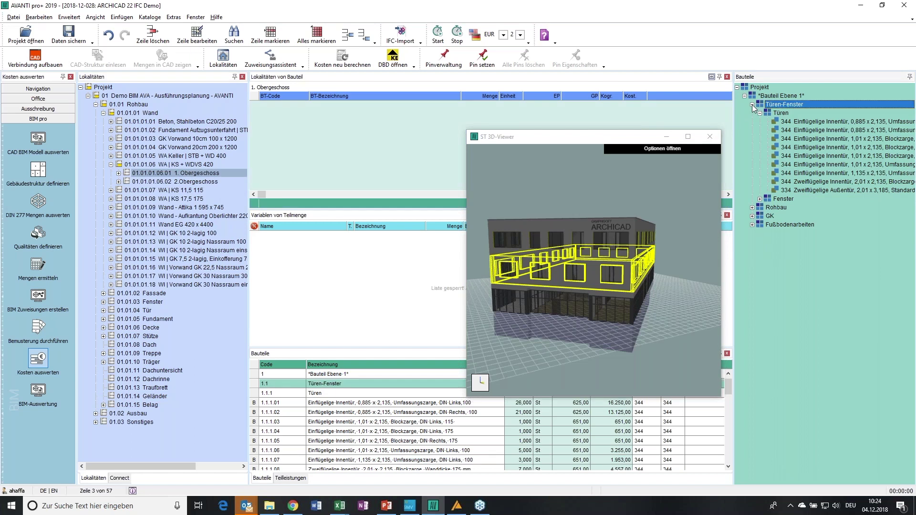
click(752, 113)
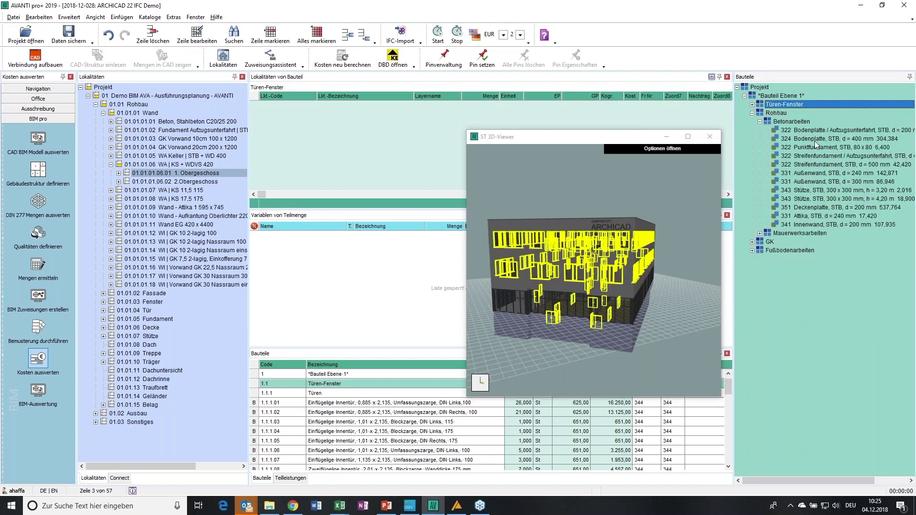
Check the concrete components from Bodenplatte d = 400 mm to Außenwand d = 240 mm in the 3D viewer and collapse Betonarbeiten.
click(816, 140)
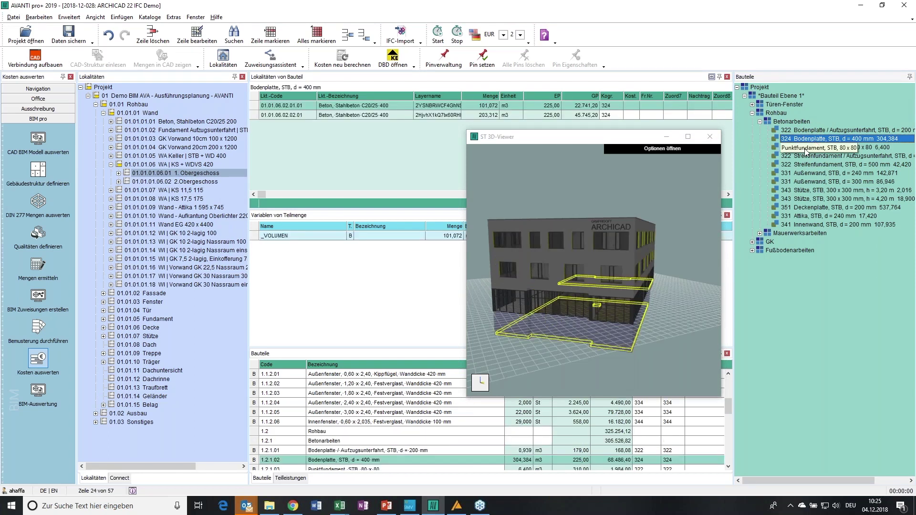
click(805, 149)
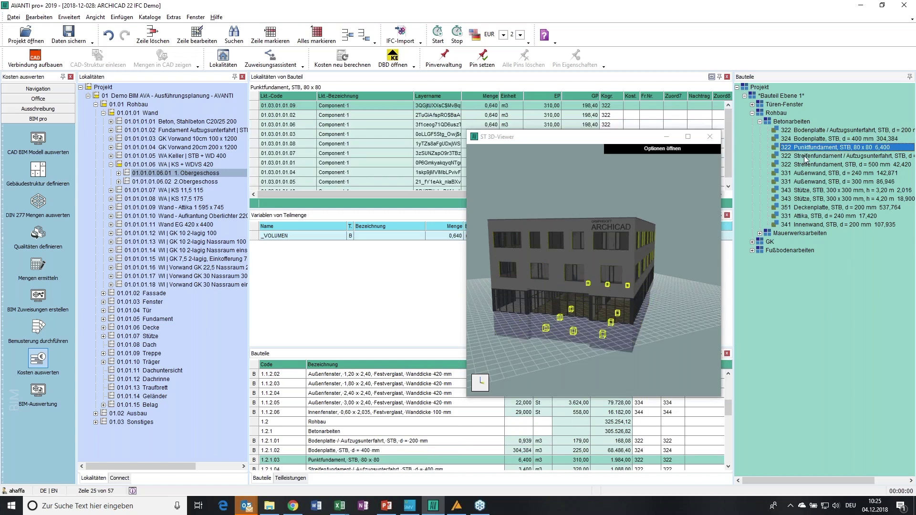
click(805, 156)
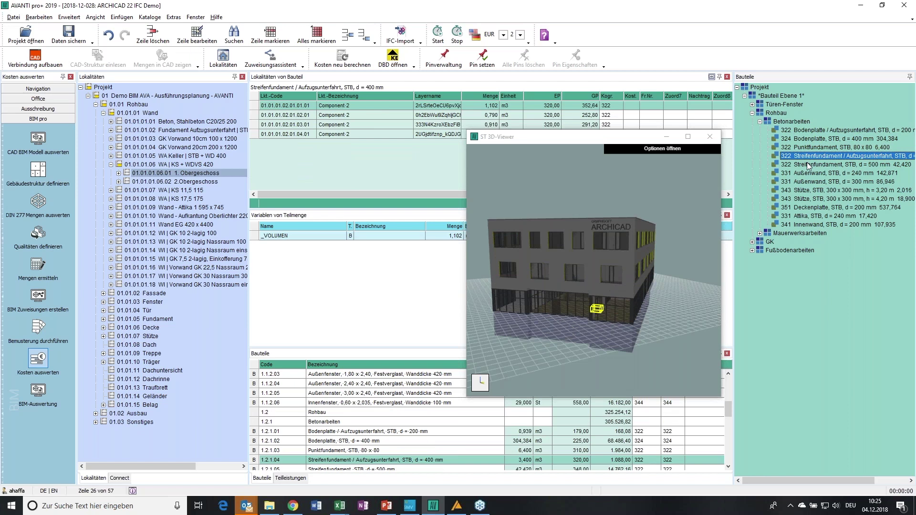
click(808, 164)
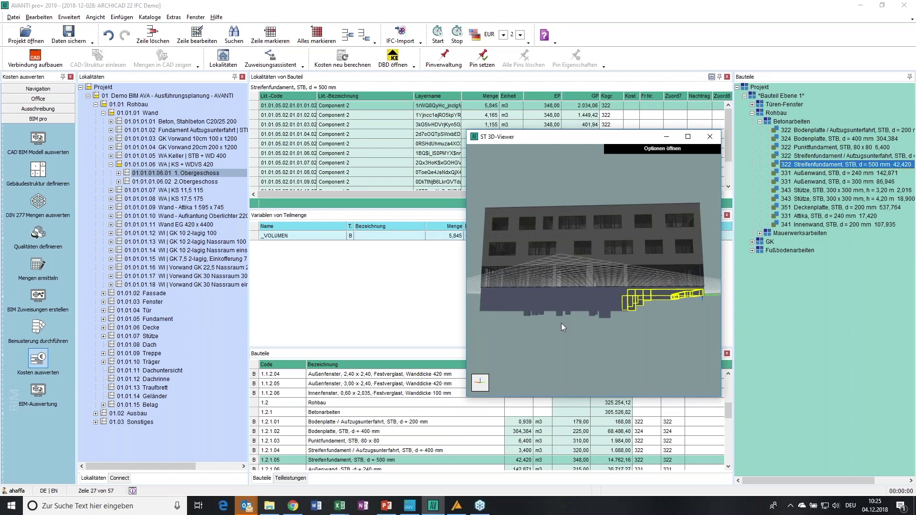
key(Down)
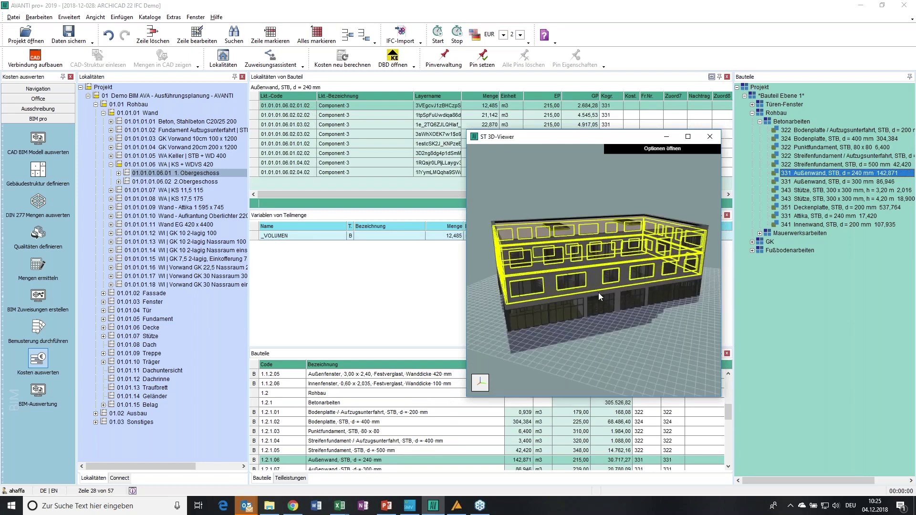
click(805, 216)
key(Left)
key(Left)
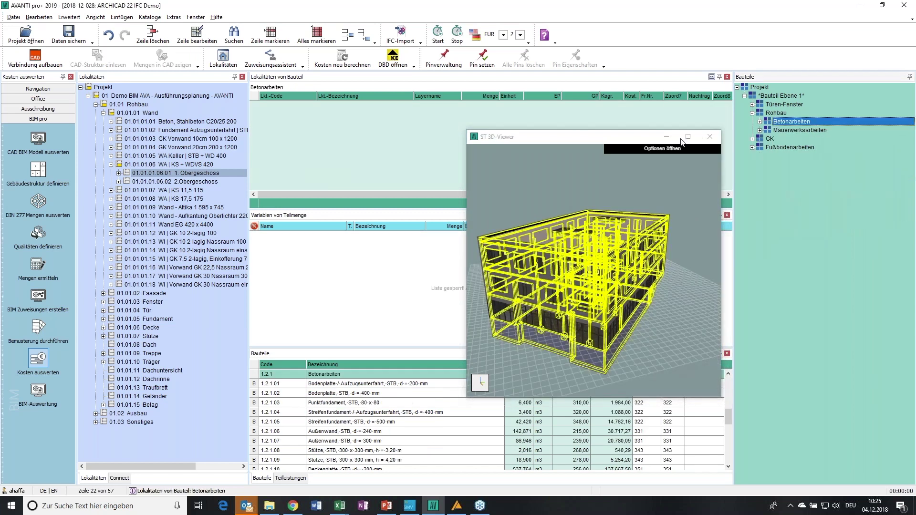
Show the 1. Obergeschoss locality of WA | KS + WDVS 420 in the 3D viewer.
click(158, 174)
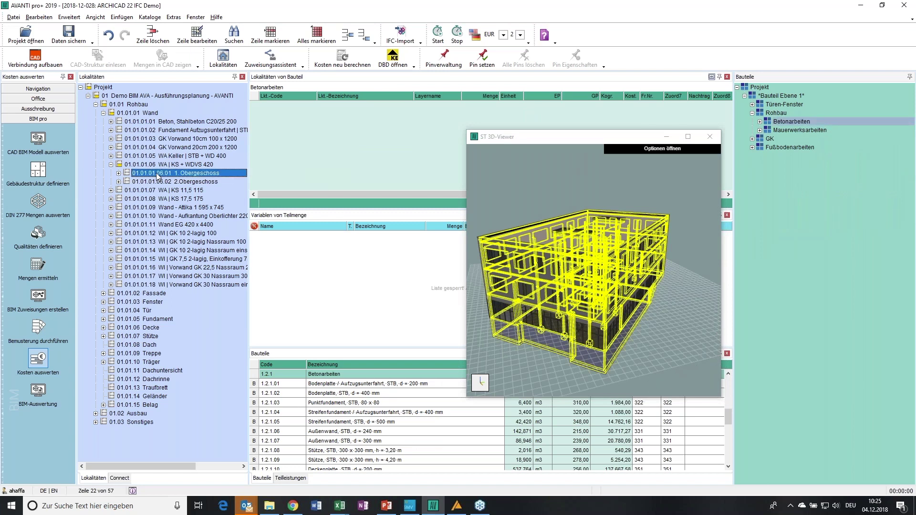
right_click(157, 175)
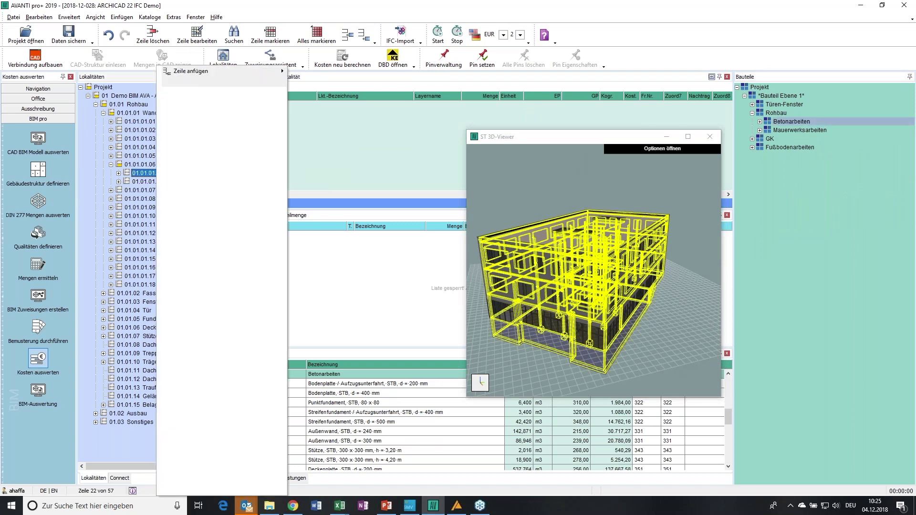
click(593, 122)
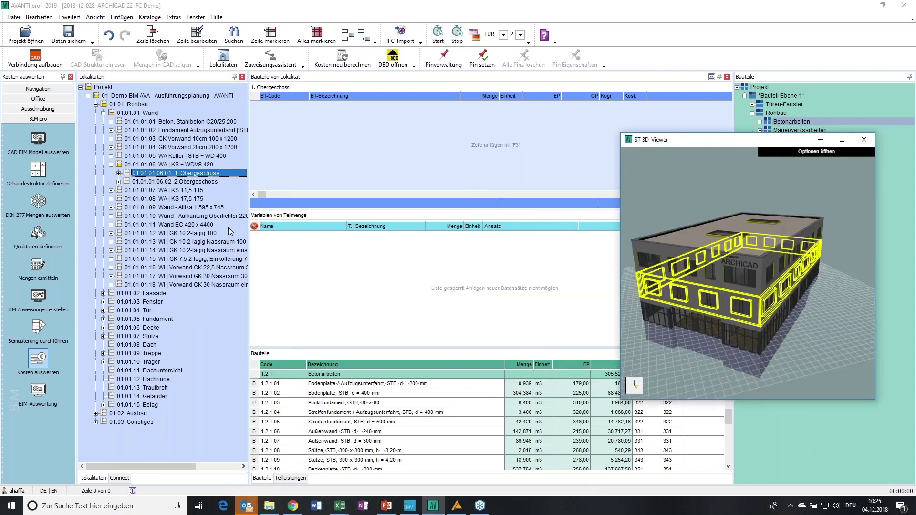
Run the Kostenauswertung of the components by DIN 276-1 12/08, review the Trennwand and Vorwand positions and the following cost groups, and close it.
click(71, 20)
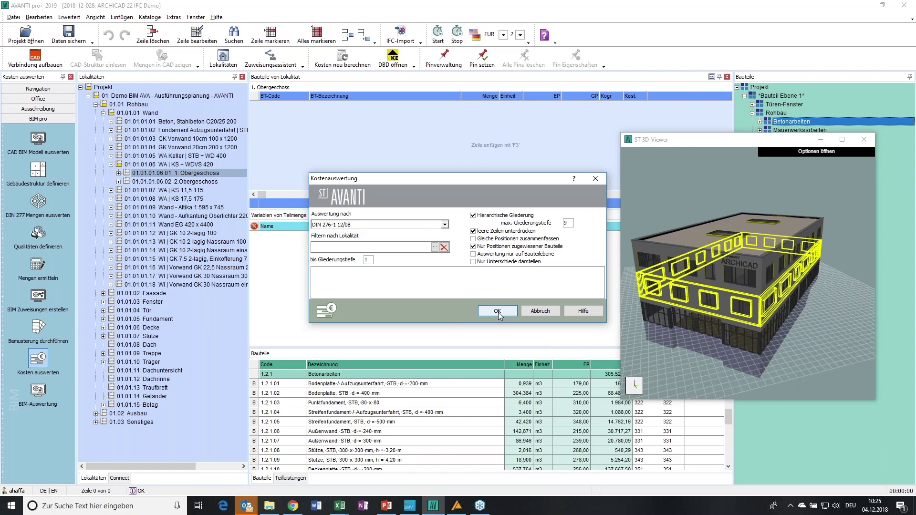
click(497, 311)
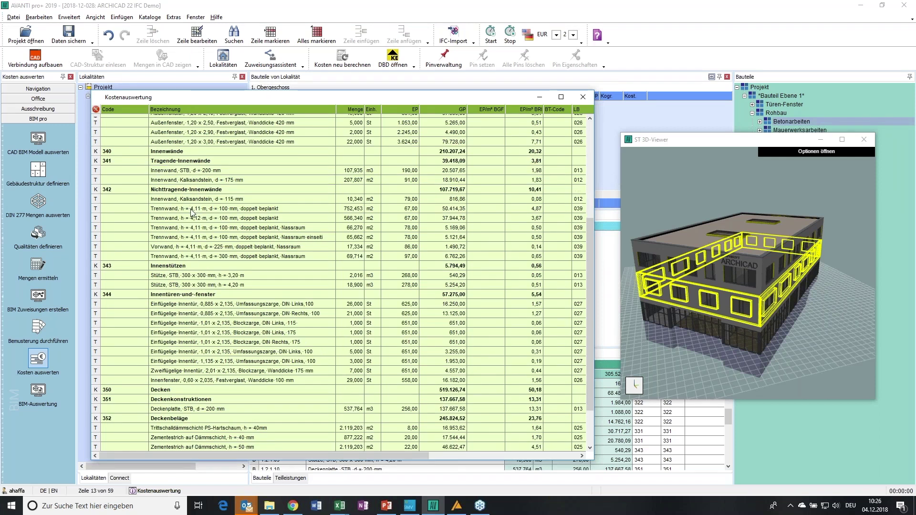
click(192, 211)
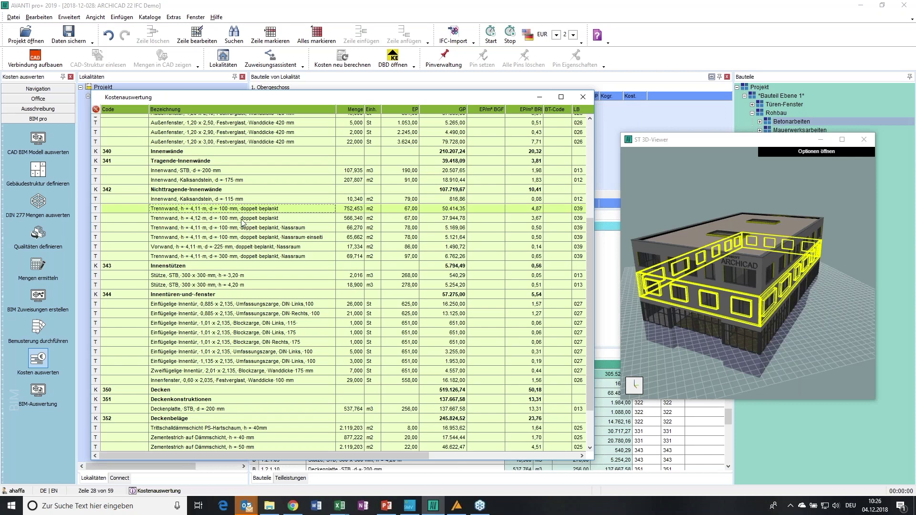
click(241, 221)
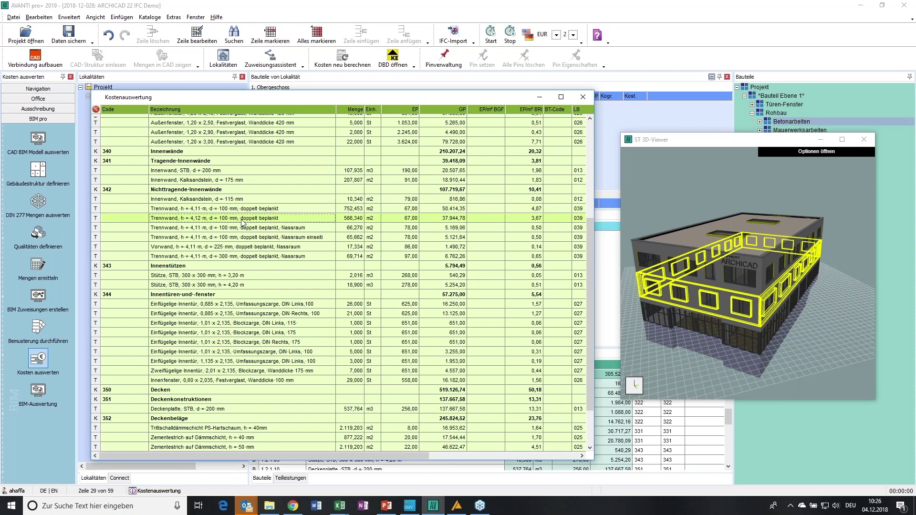
click(265, 229)
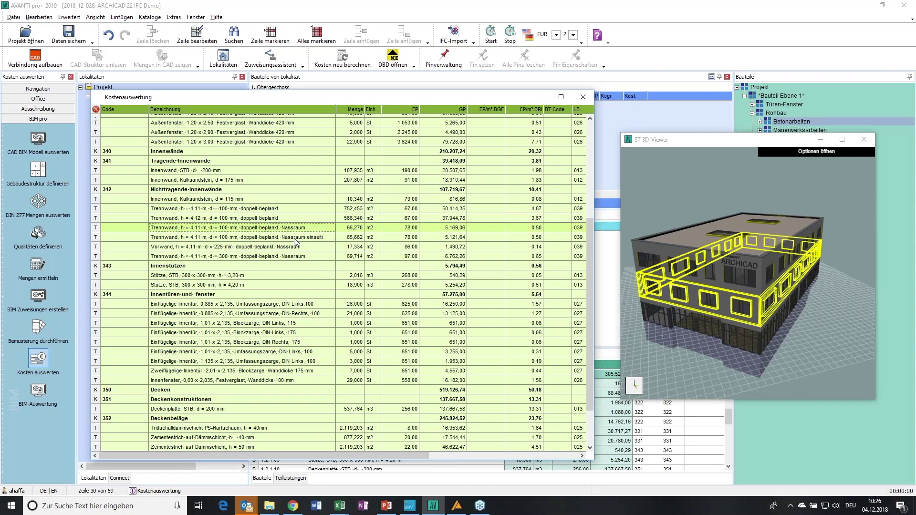
click(264, 248)
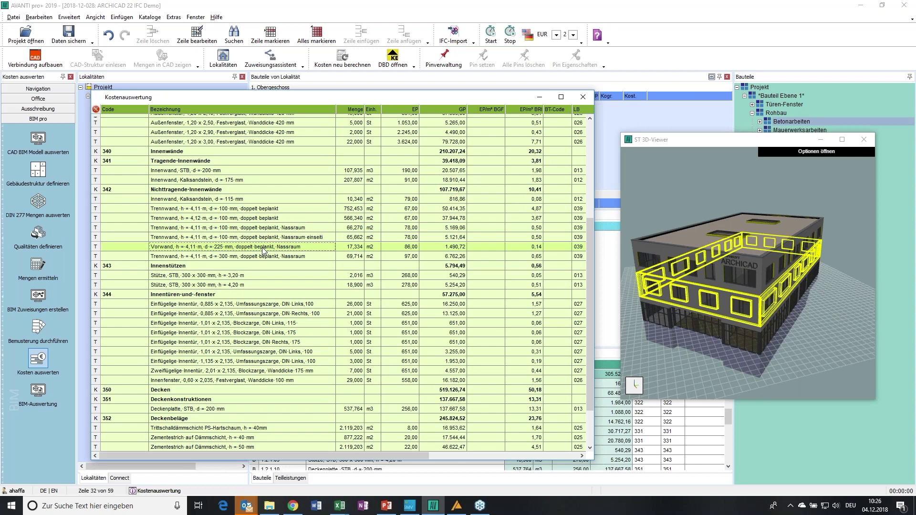
scroll(260, 258, down, 2)
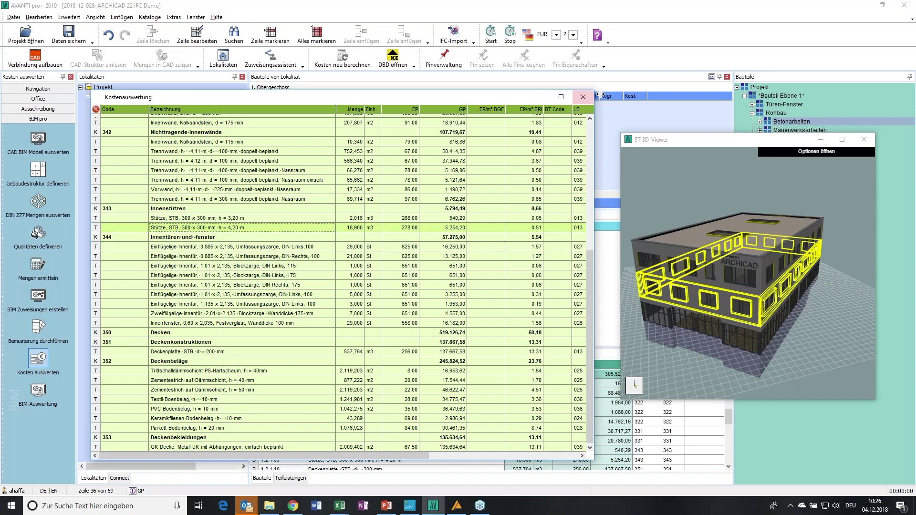
click(583, 97)
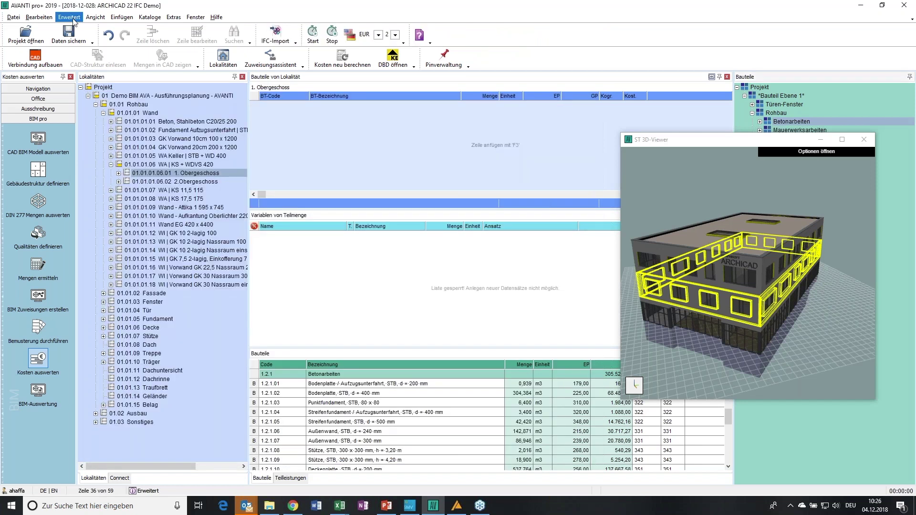
Run the Kostenauswertung of the components by Leistungsbereichen, review the trades down to Trockenbauarbeiten and close it.
click(69, 17)
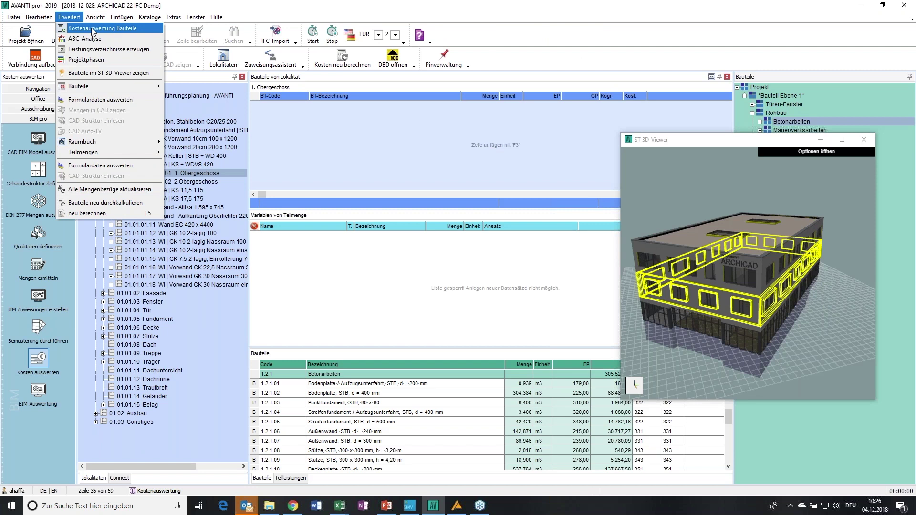
click(93, 29)
click(445, 225)
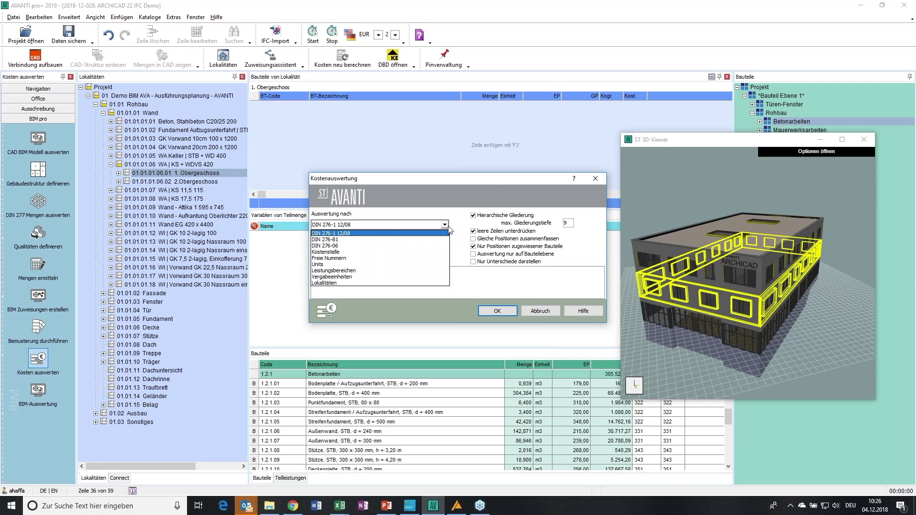
key(Return)
key(Return)
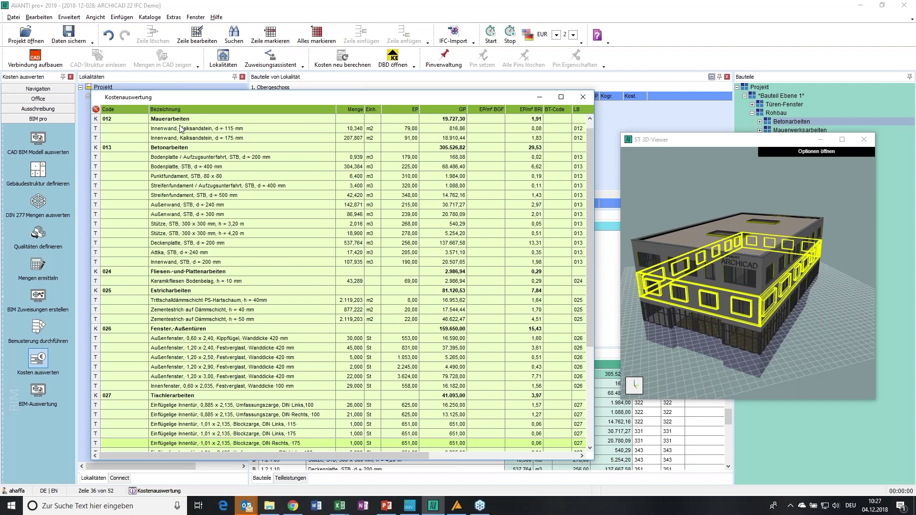
scroll(181, 129, down, 5)
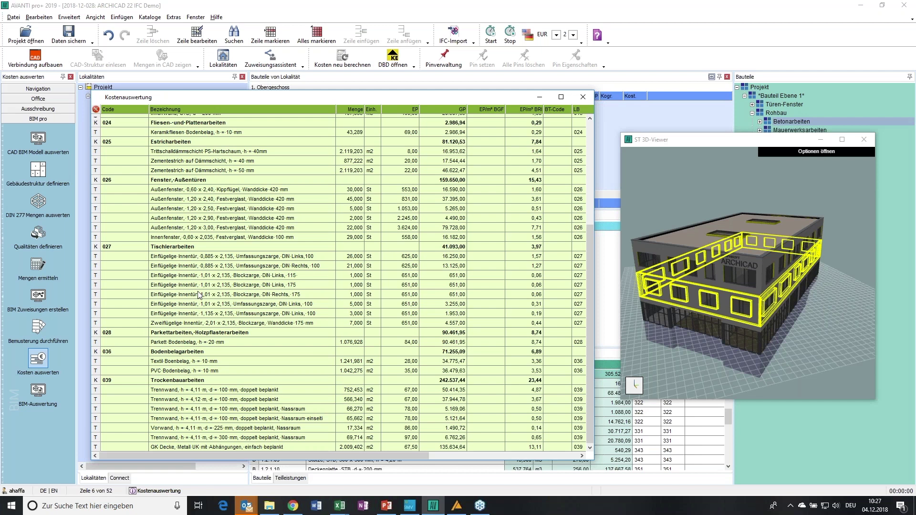
click(583, 97)
Generate the Leistungsverzeichnisse from the components and open the LV-Positionen of Betonarbeiten.
click(70, 16)
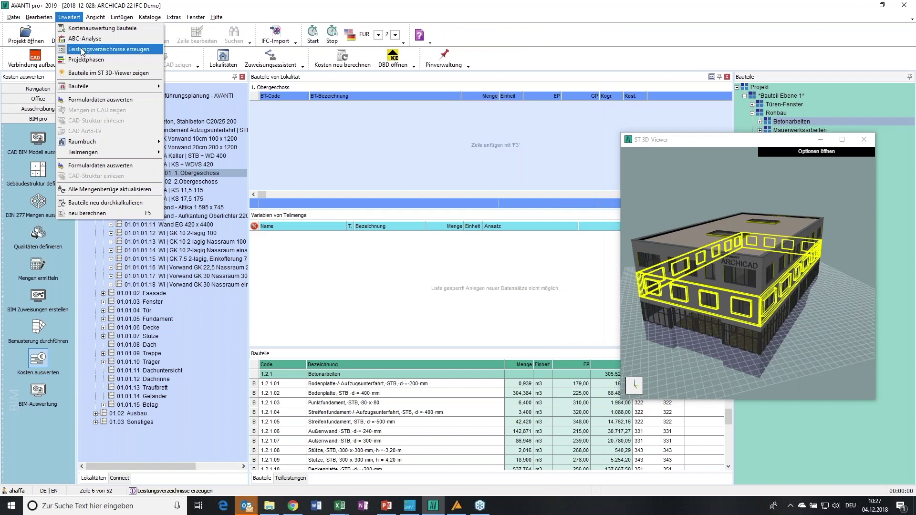
click(83, 49)
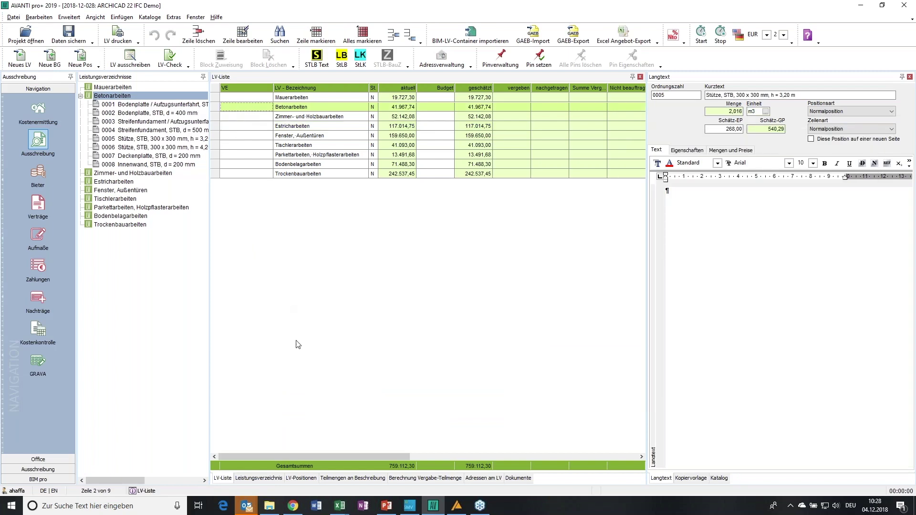
click(297, 481)
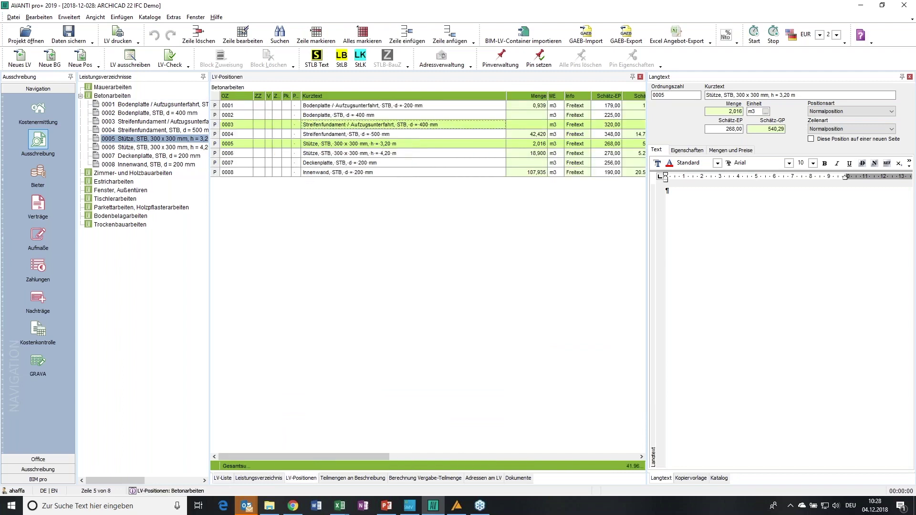
Examine the Teilmengen behind the quantities of Stütze positions 0006 (h = 4,20 m) and 0005 (h = 3,20 m).
click(341, 125)
click(315, 153)
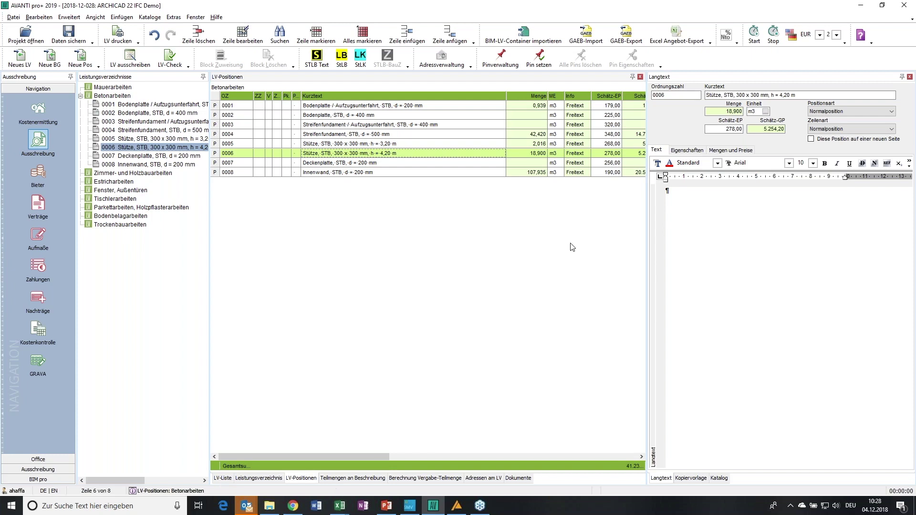
click(537, 153)
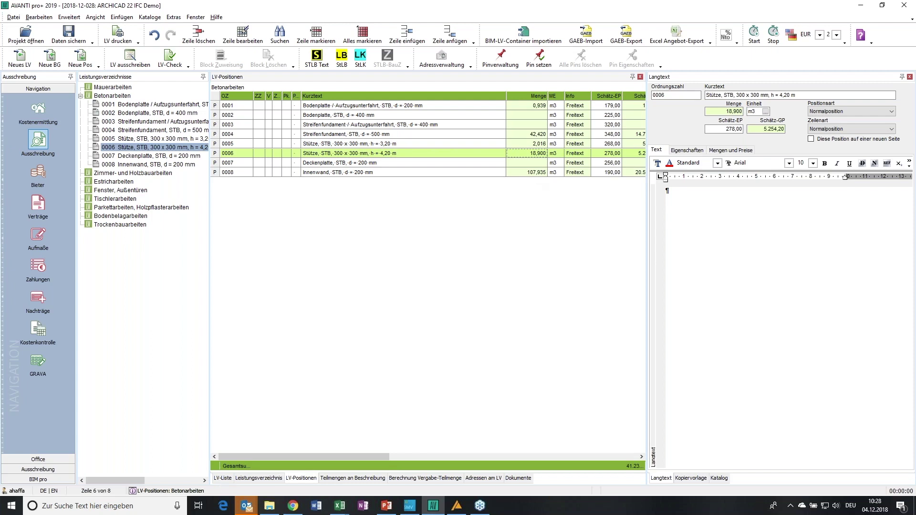
double_click(536, 153)
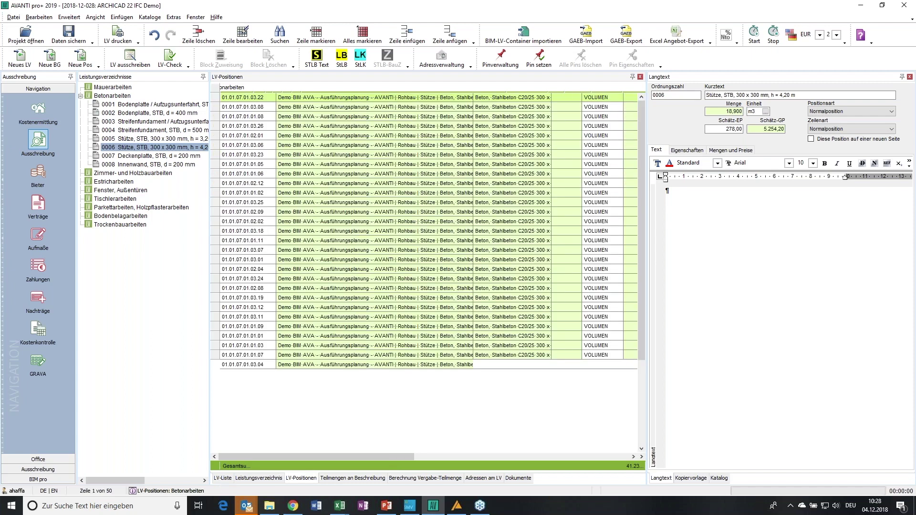
key(Up)
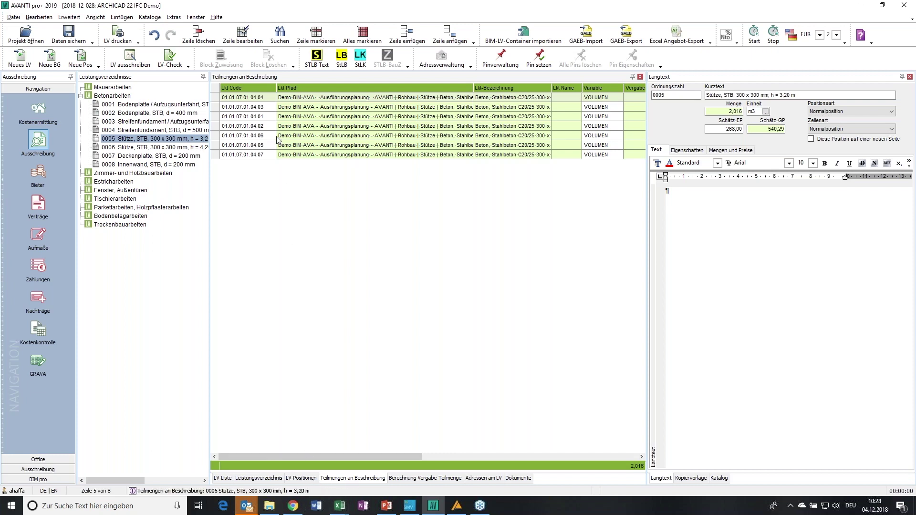
Check the Betonarbeiten positions 0005 Stütze and 0004 Streifenfundament in the 3D viewer and close the viewer.
click(227, 479)
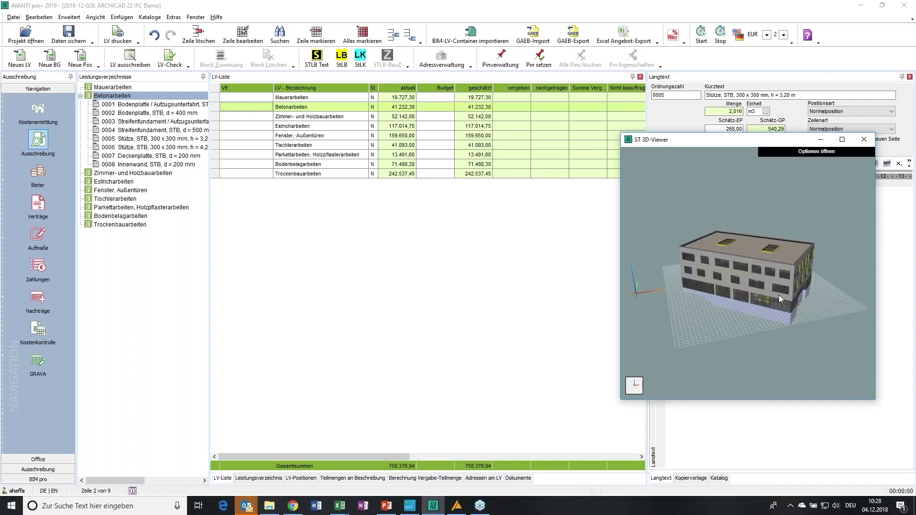
click(305, 480)
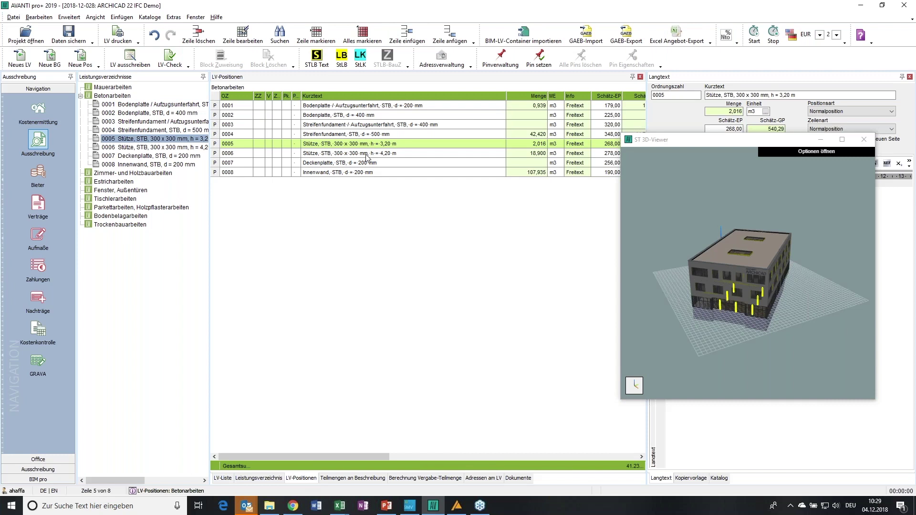
key(Up)
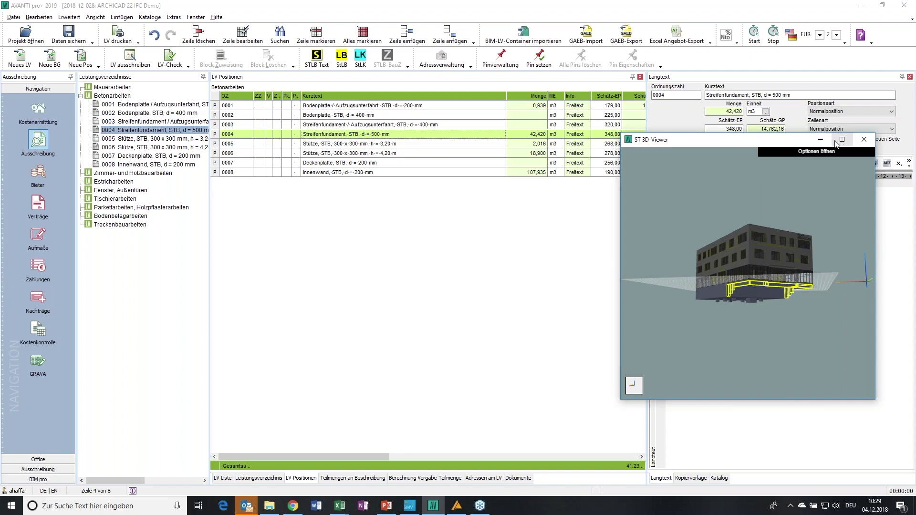
click(862, 143)
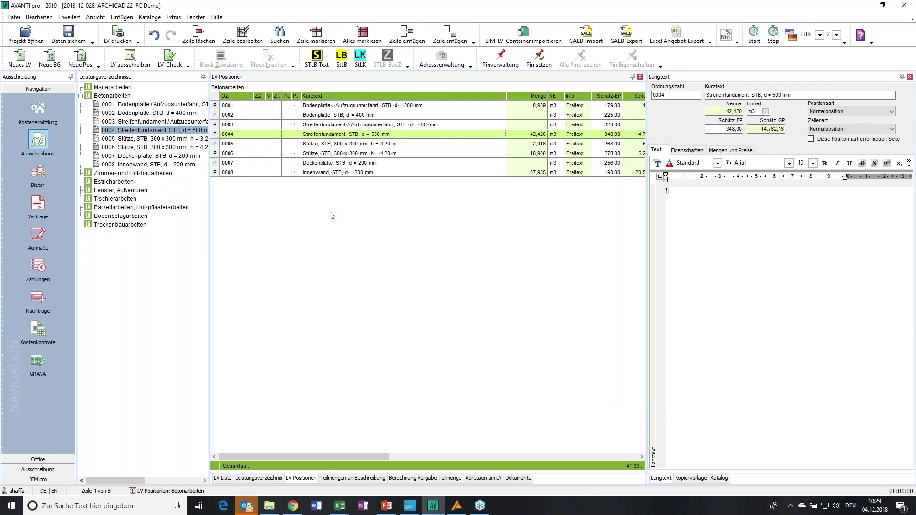
Open the project 2018-12-029 IFC Import AC 22 mit Räumen from the Projektliste.
click(198, 16)
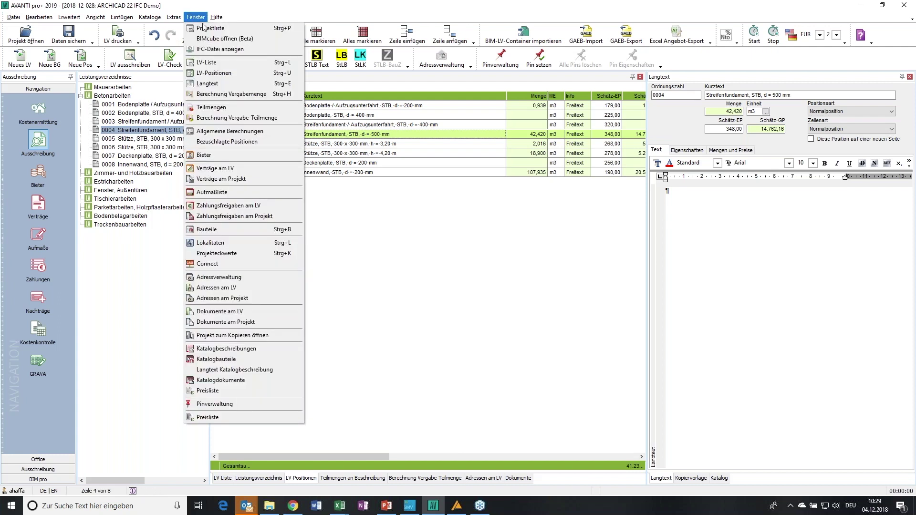
click(206, 29)
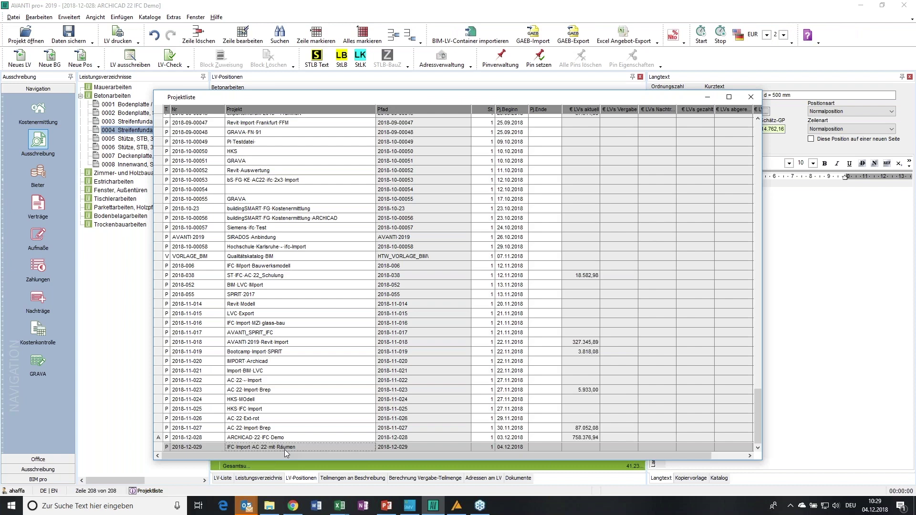
double_click(285, 448)
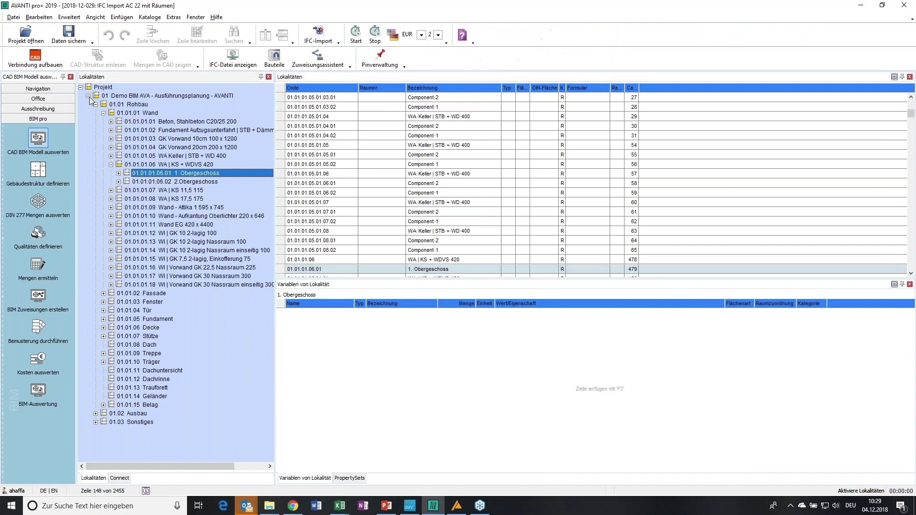
Import the complete Bauteile from Vorlageprojekt ARCHICAD 22 Bemusterung into the project and select the first Einflügelige Innentür.
click(88, 96)
click(38, 238)
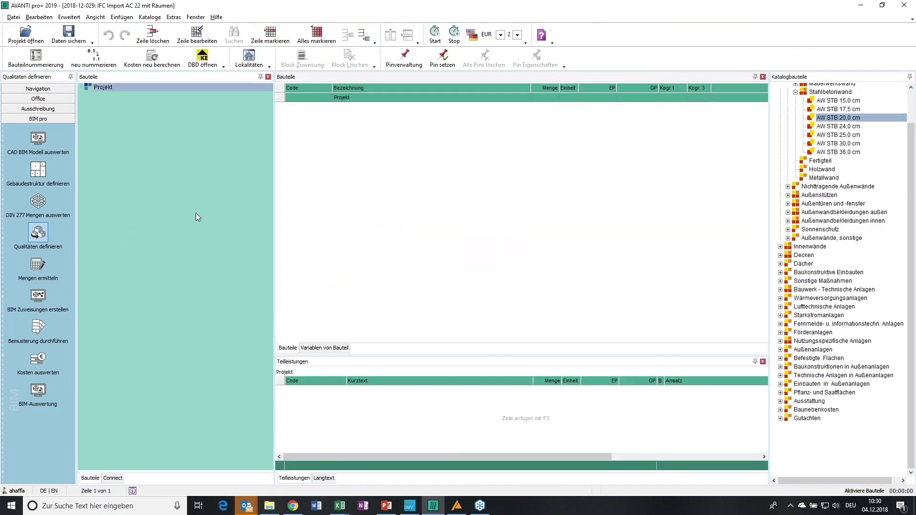
right_click(307, 129)
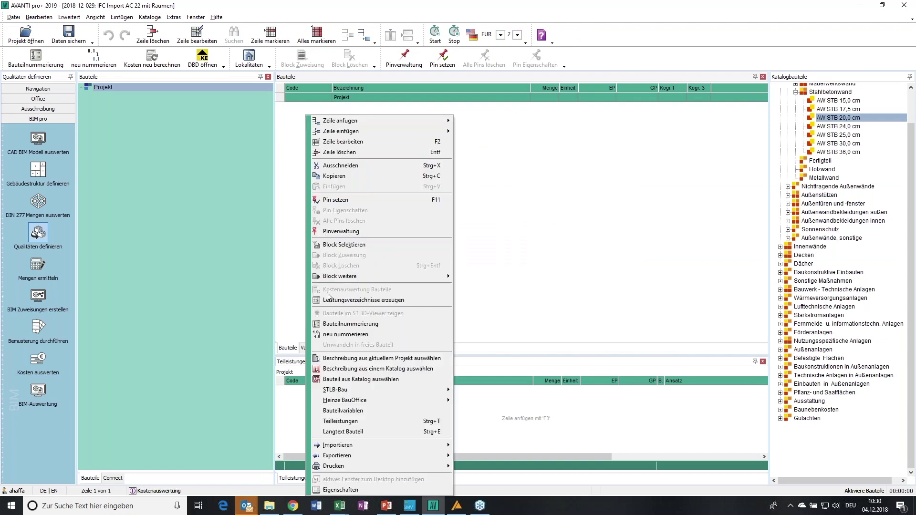
mouse_move(340, 445)
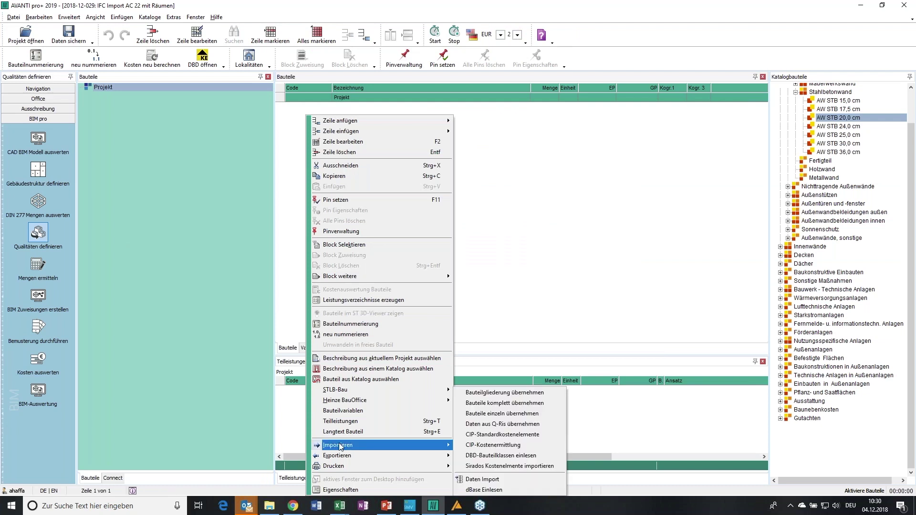
click(503, 404)
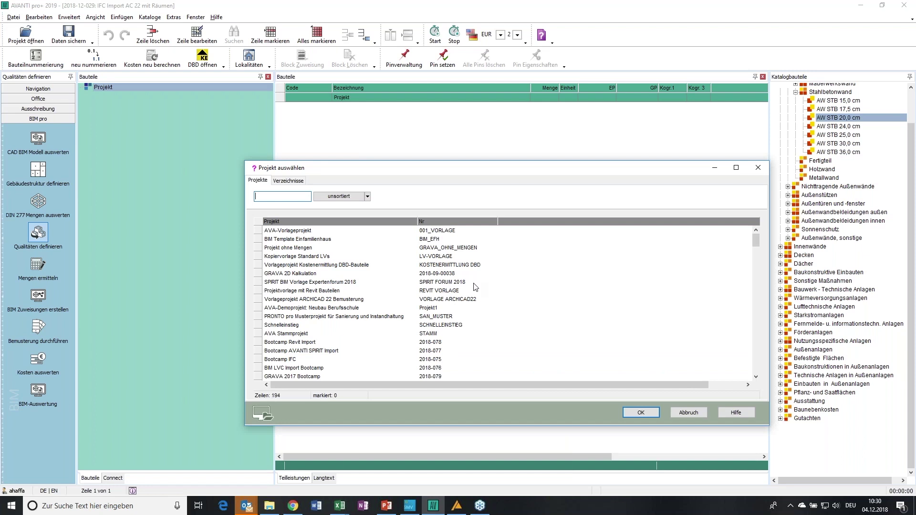
click(454, 301)
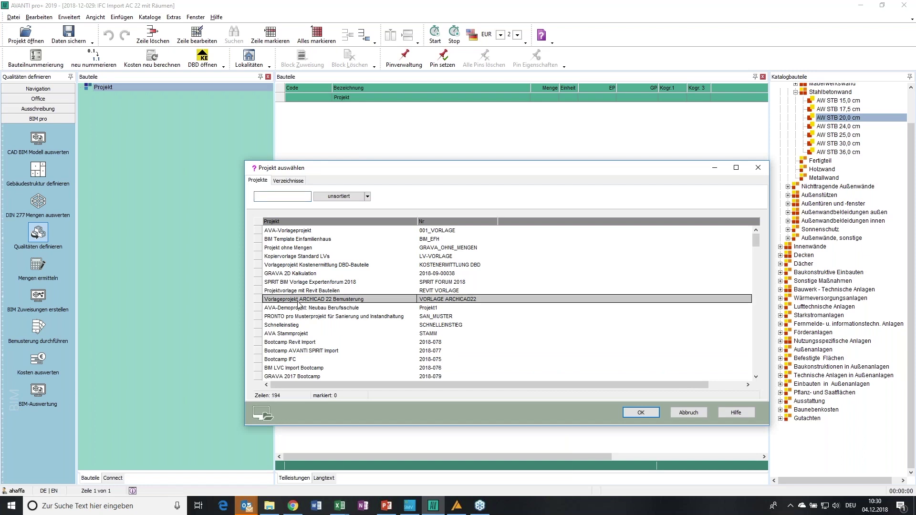
click(641, 413)
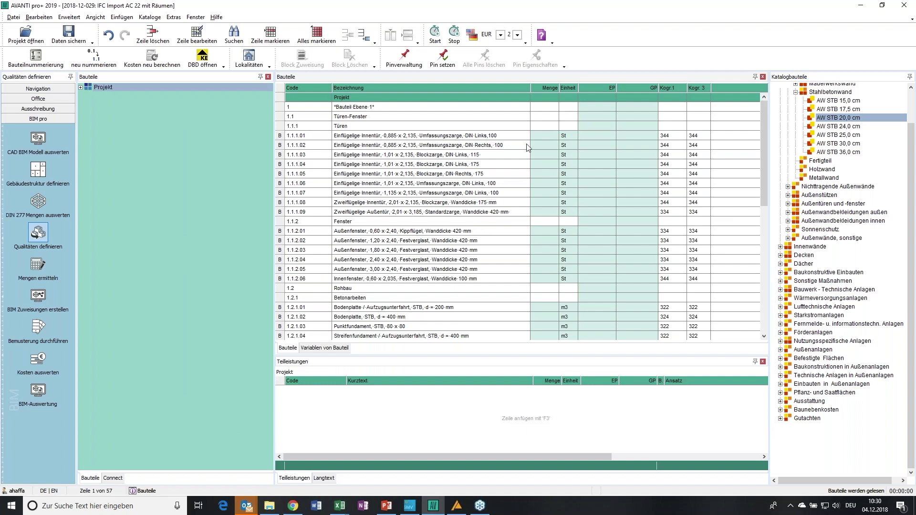
click(459, 138)
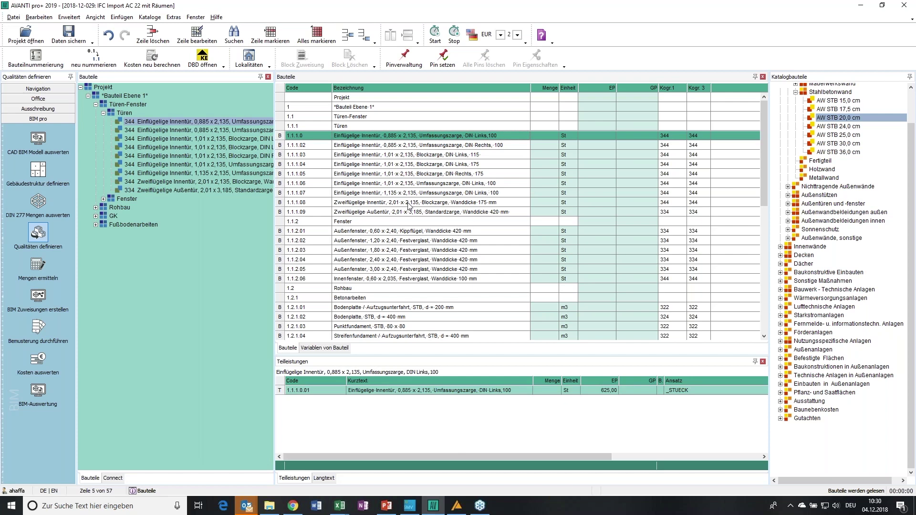
Examine the PropertySets of wall element 01.01.01.02.01.01 Fundament Aufzugsunterfahrt in the CAD BIM model evaluation.
click(38, 143)
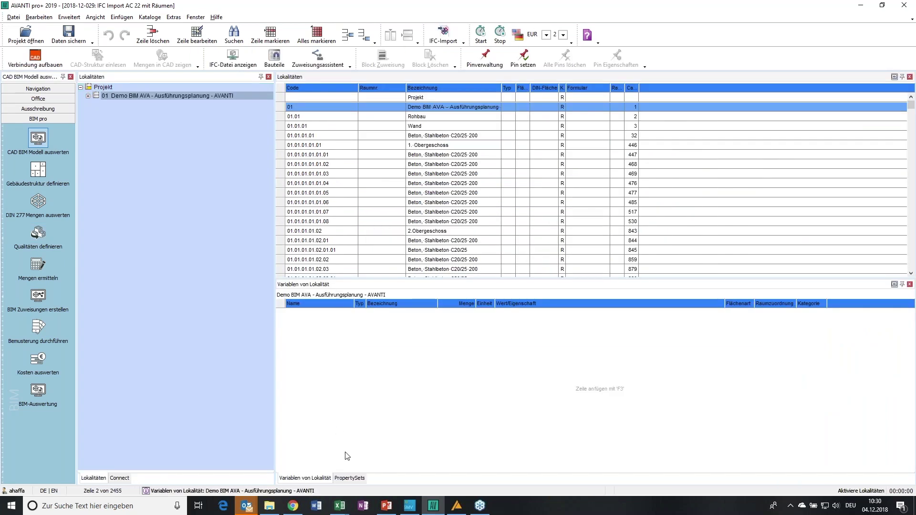
click(348, 478)
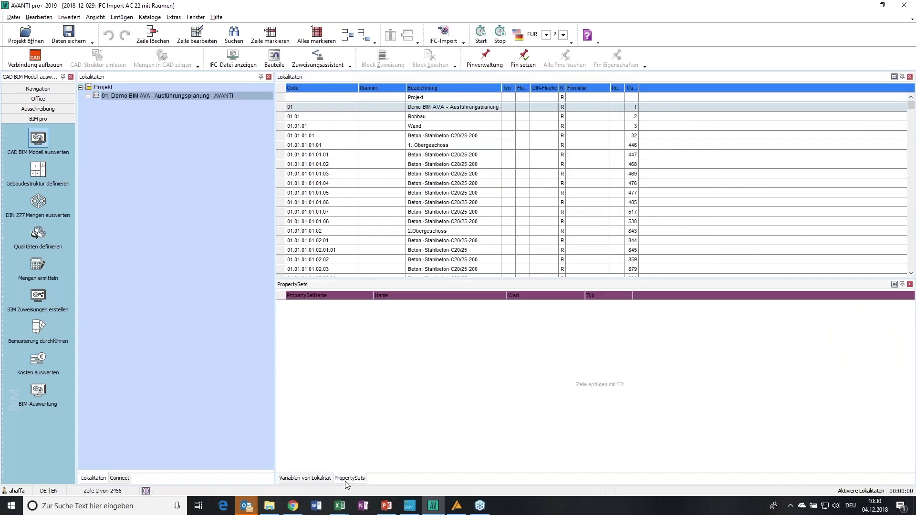
click(88, 96)
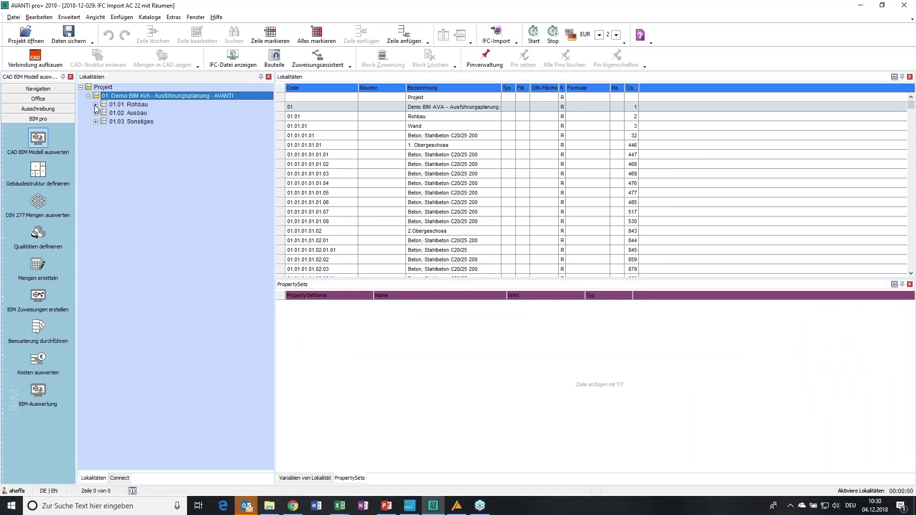
click(95, 104)
click(103, 113)
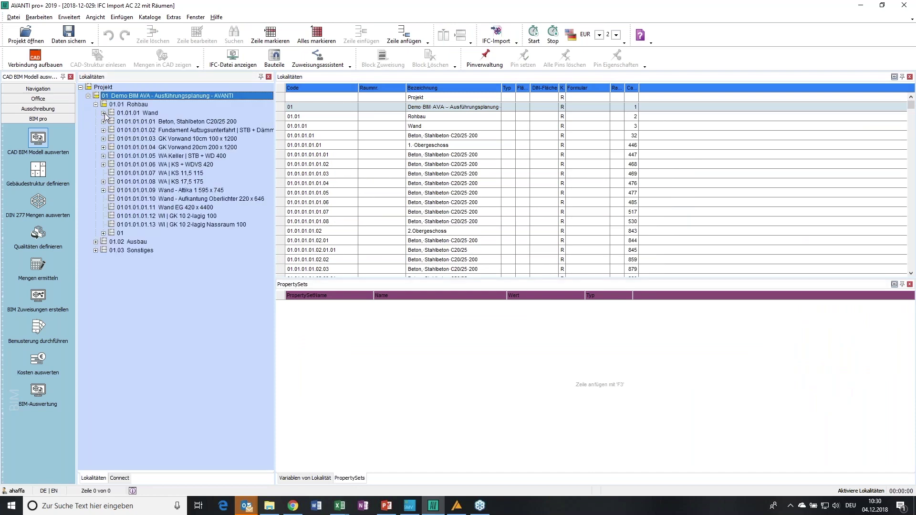
double_click(150, 130)
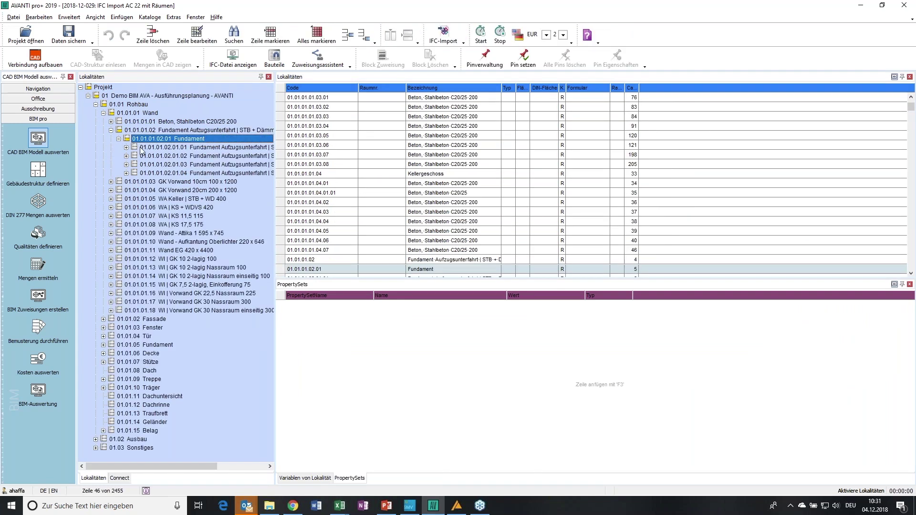
click(142, 148)
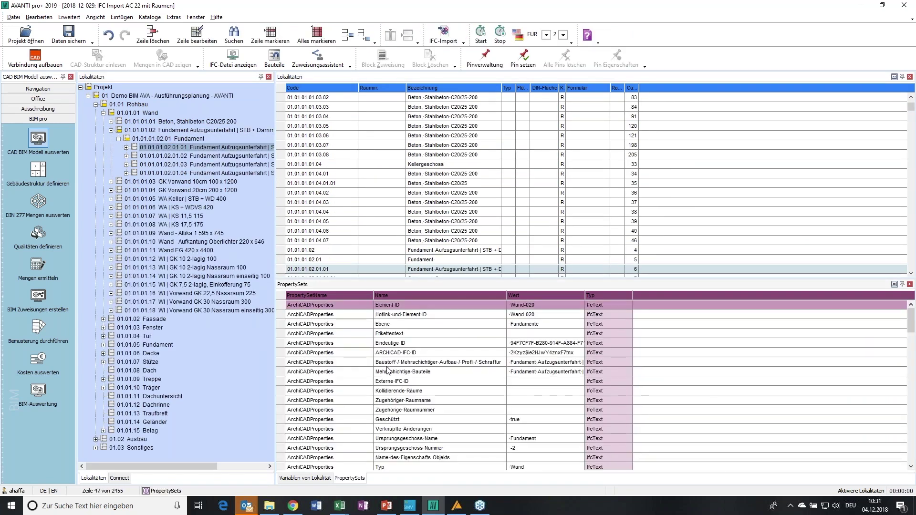
click(388, 372)
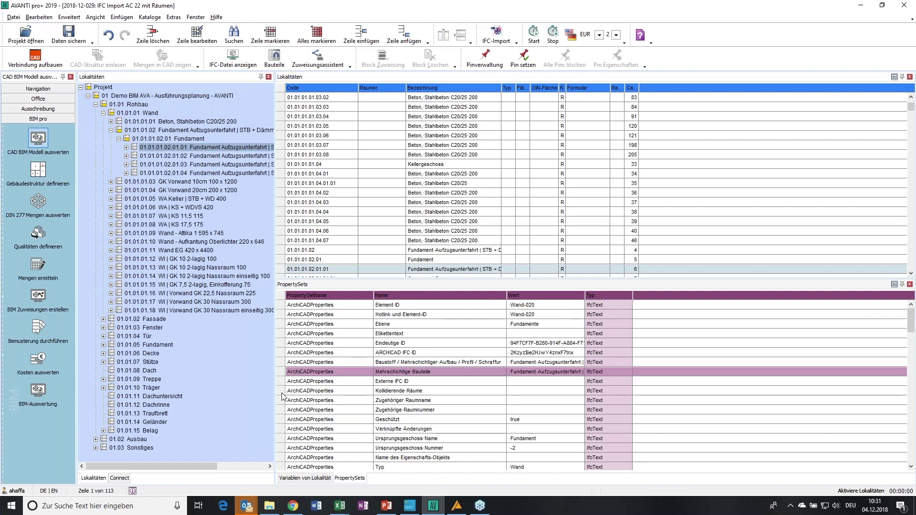
Add the ArchiCAD property Kollidierende Räume to the variable definitions and take over the properties as variables.
click(281, 392)
double_click(281, 395)
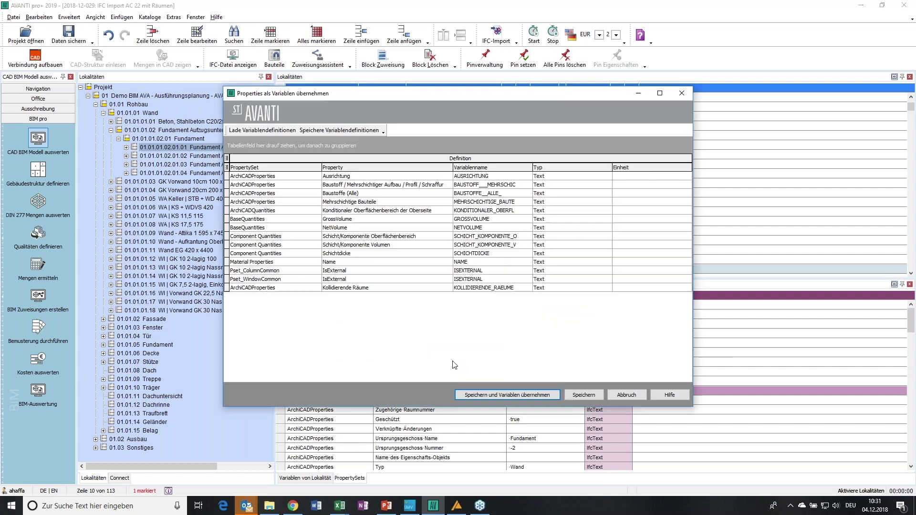
click(420, 153)
click(558, 269)
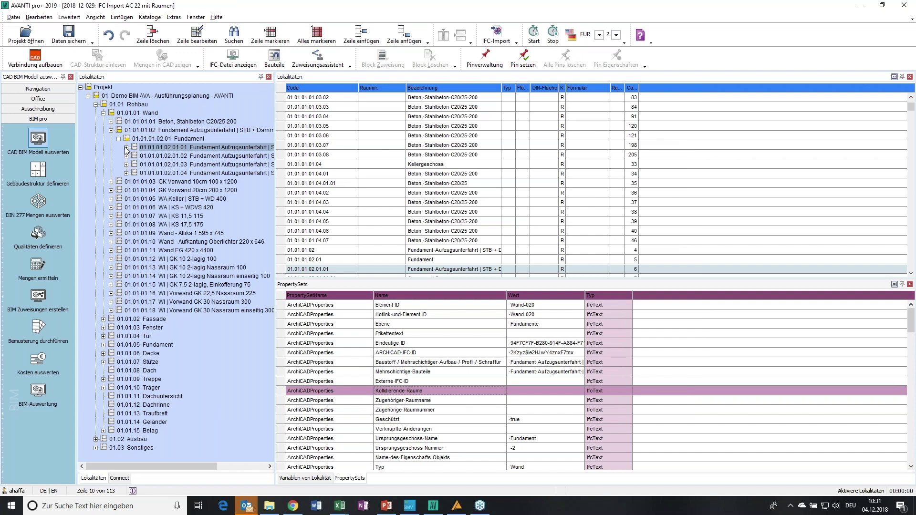
Examine the variables of Components 4, 3 and 2 of the first WA | KS + WDVS 420 wall in 1. Obergeschoss.
click(111, 207)
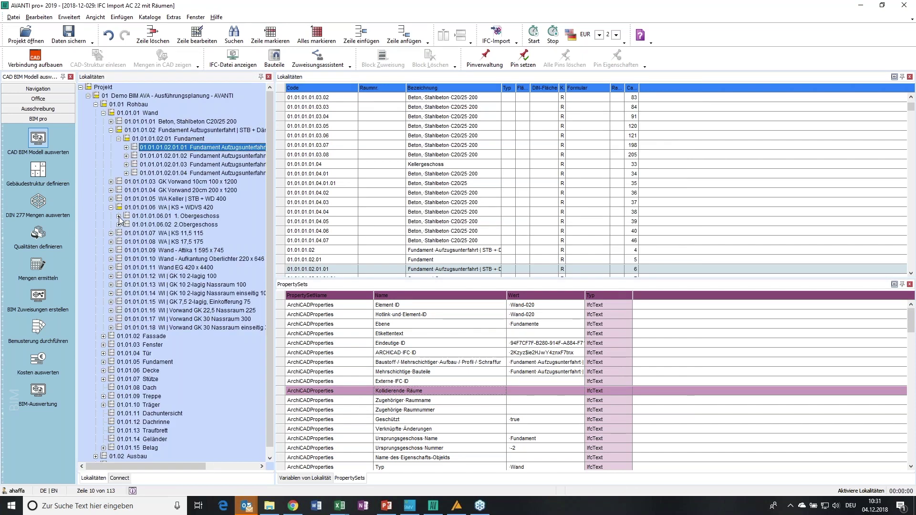
click(118, 216)
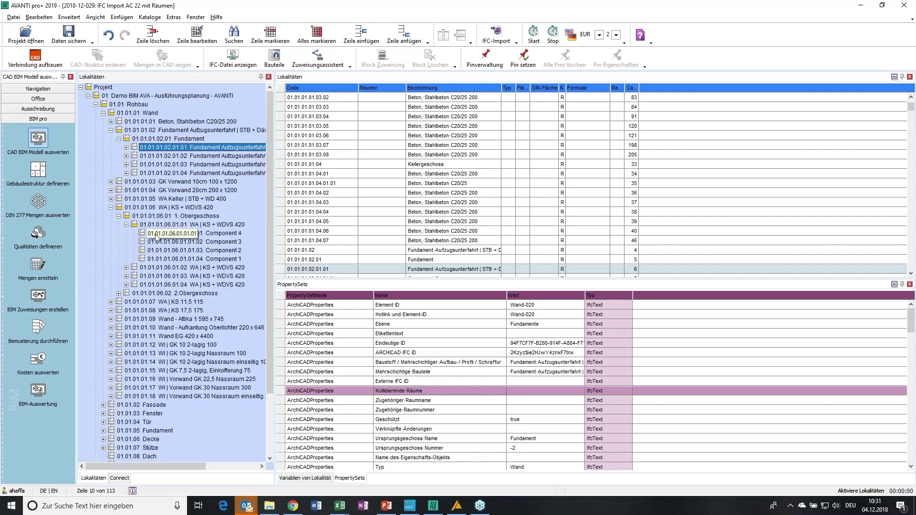
click(156, 234)
click(303, 476)
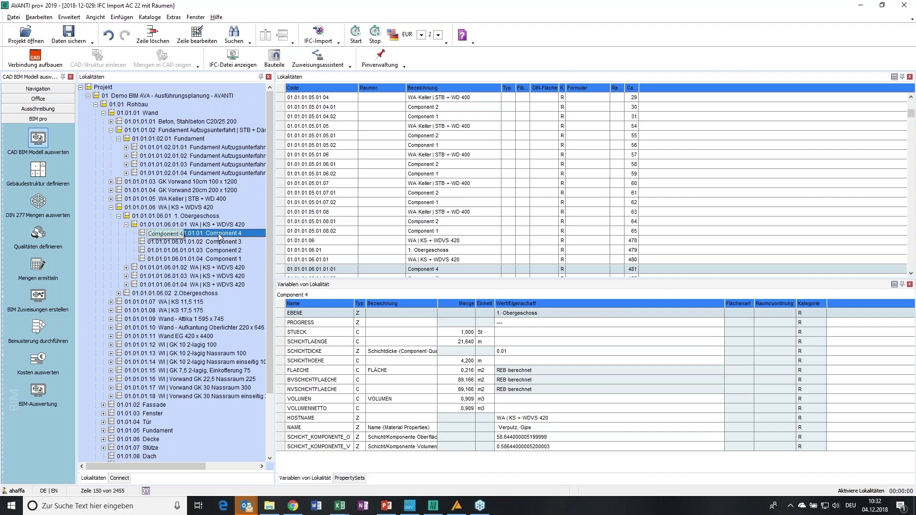
key(Down)
key(Down)
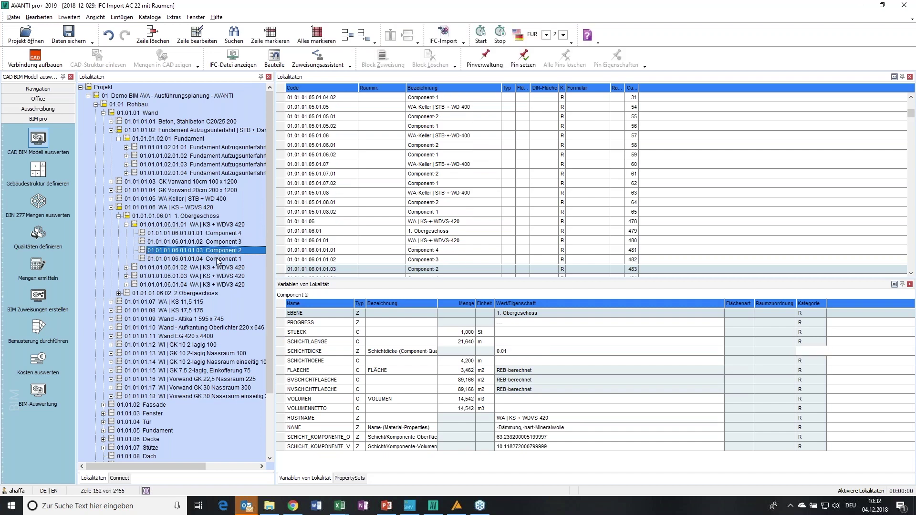
click(219, 242)
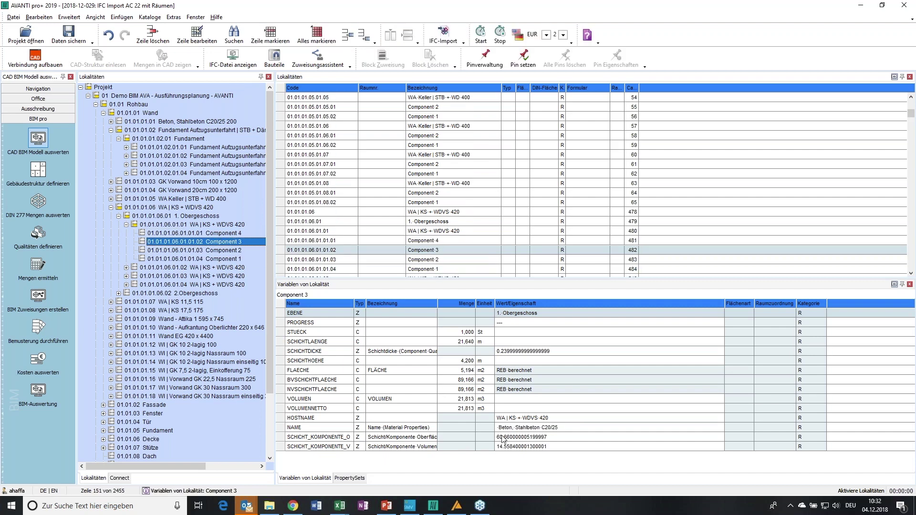
click(234, 250)
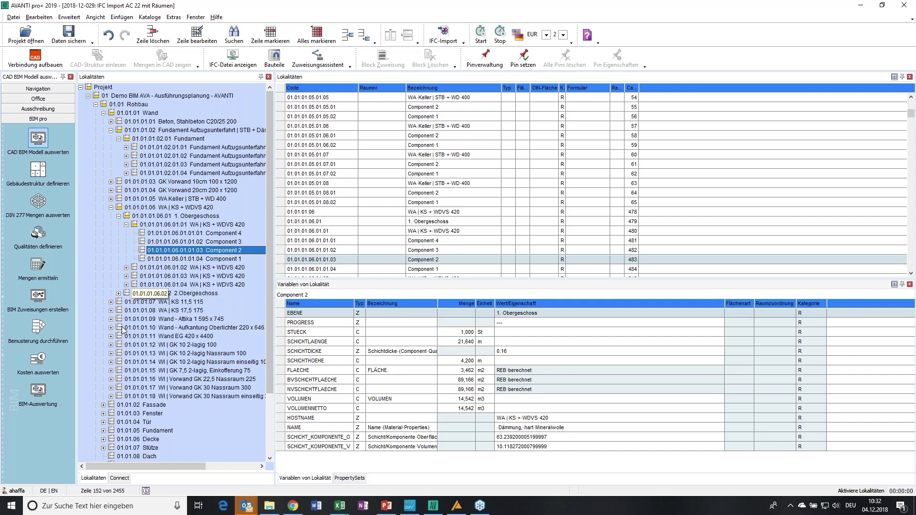
Load the saved assignment rules into the Zuweisungsassistent for the Bemusterung, review them and run the assignment.
click(34, 339)
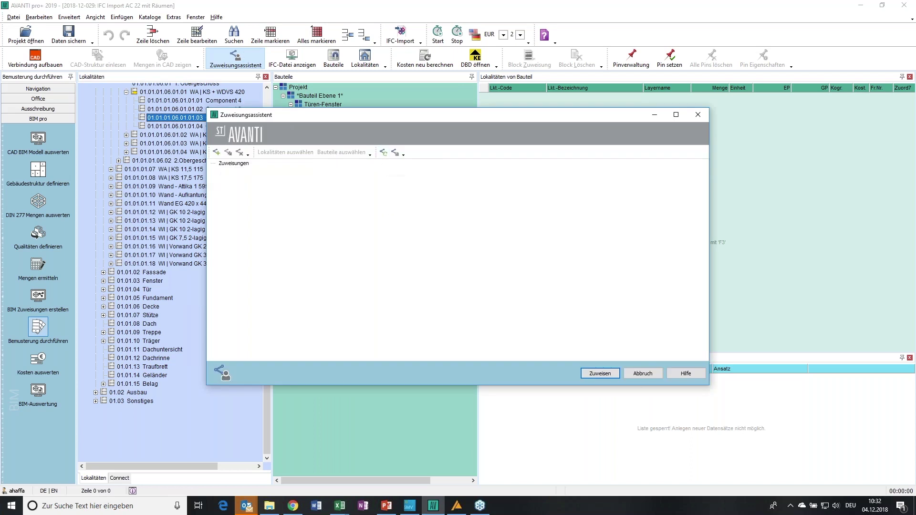
click(217, 154)
click(383, 152)
click(565, 269)
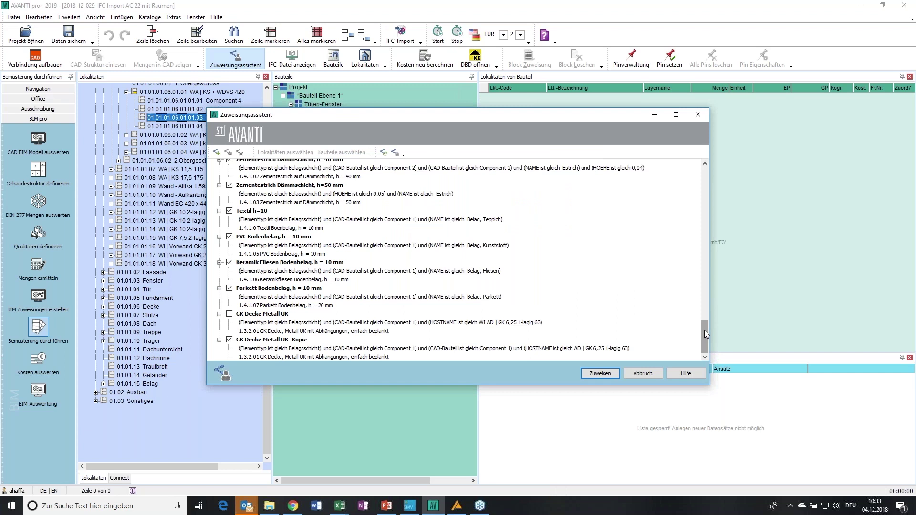
drag(704, 330, 697, 281)
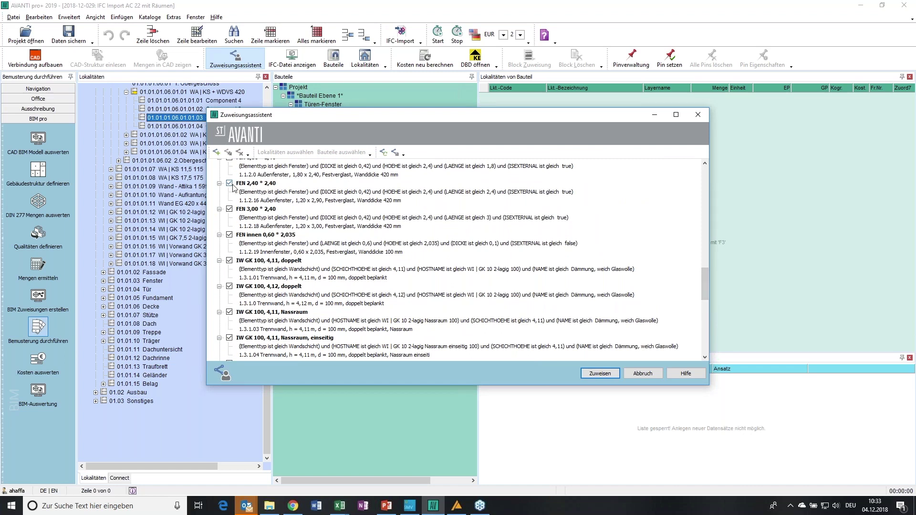
click(599, 373)
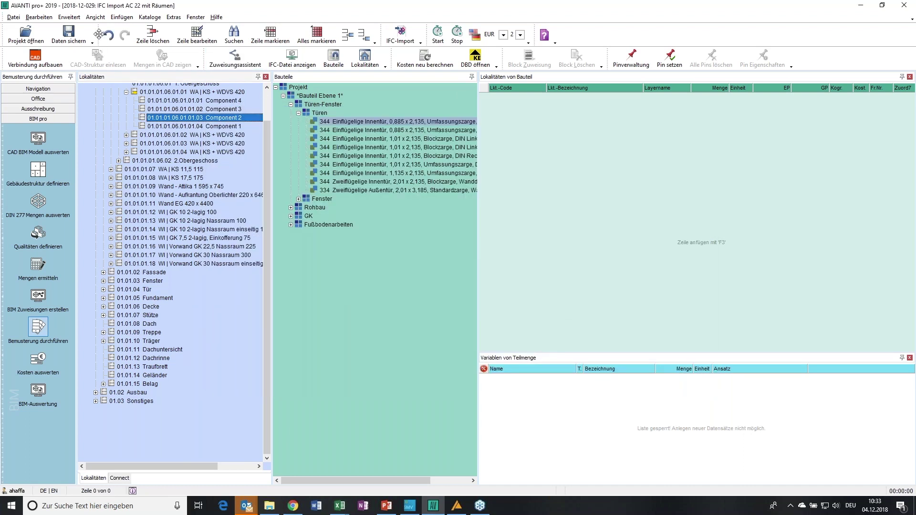
Check quantities and costs of the 0,885 x 2,135 Innentür components DIN Links and DIN Rechts in the cost evaluation.
click(38, 361)
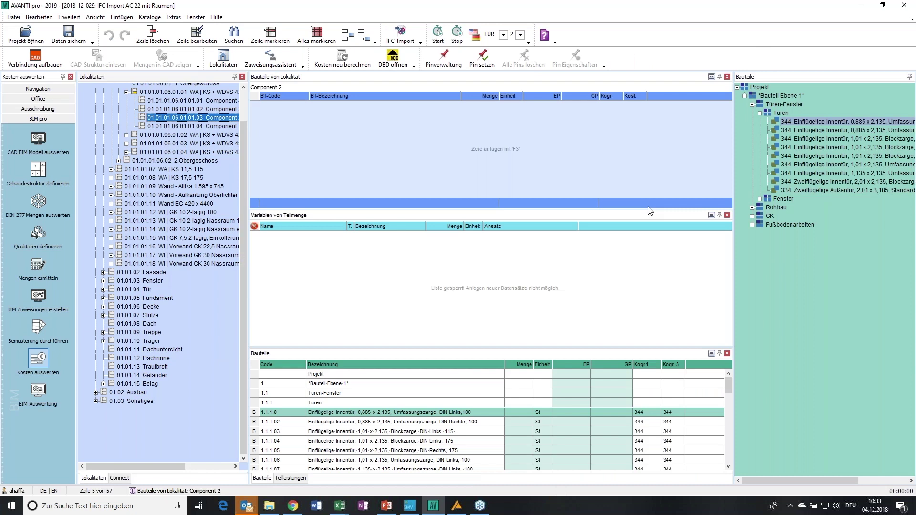
click(398, 412)
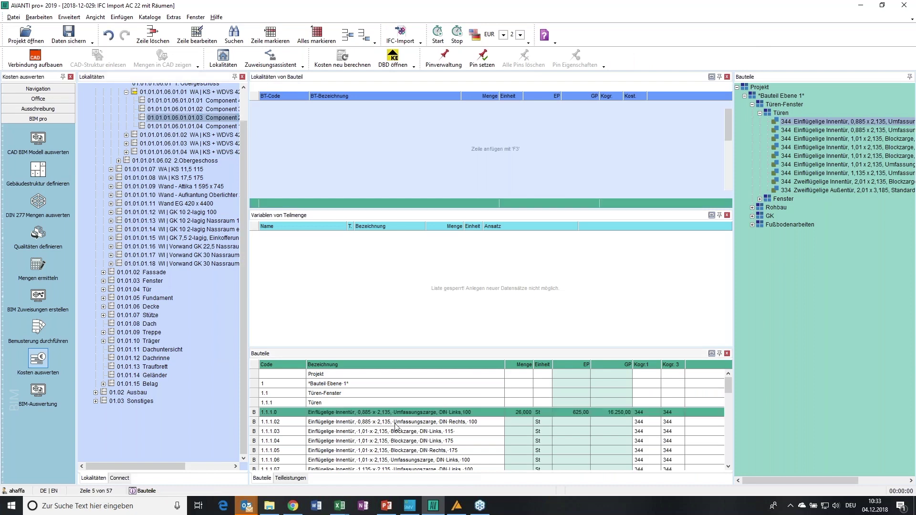
click(395, 422)
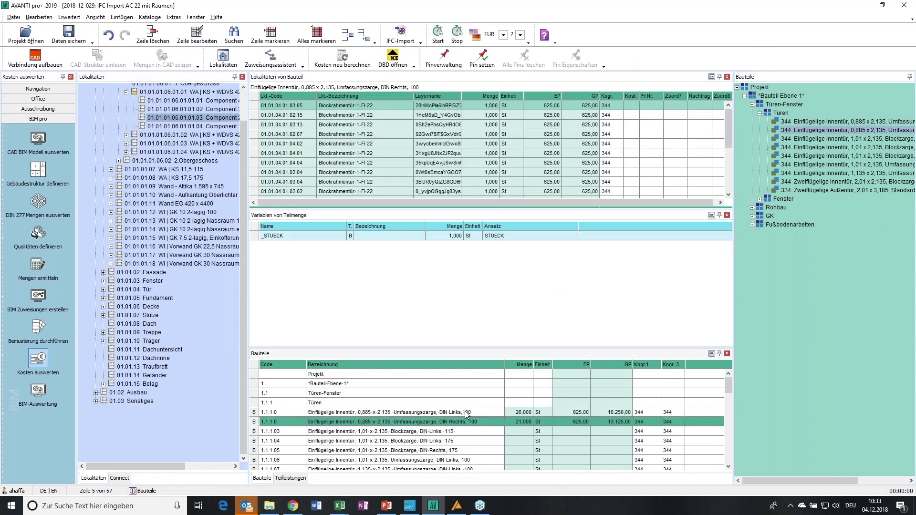
click(467, 414)
Show the model in the ST 3D-Viewer and check the 0,885 x 2,135 doors and the 1,01 x 2,135 DIN Links doors 115 and 175.
right_click(169, 118)
click(218, 396)
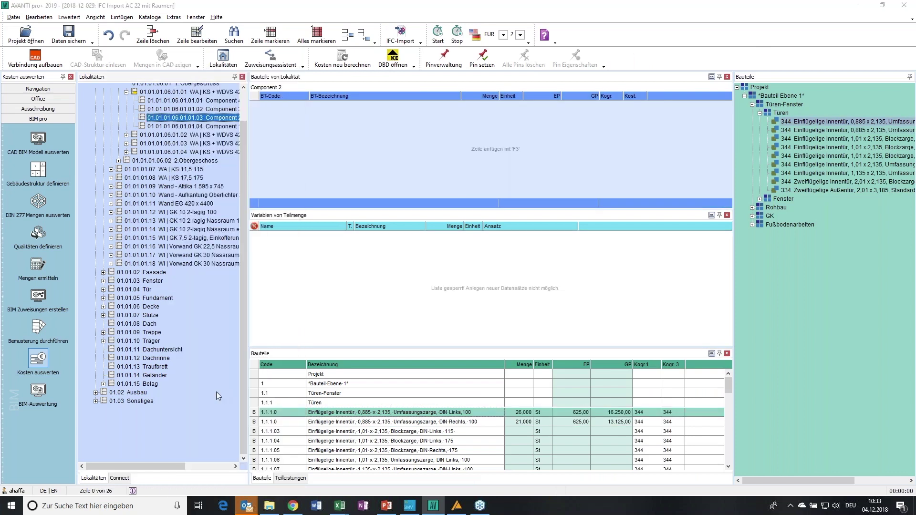
click(417, 282)
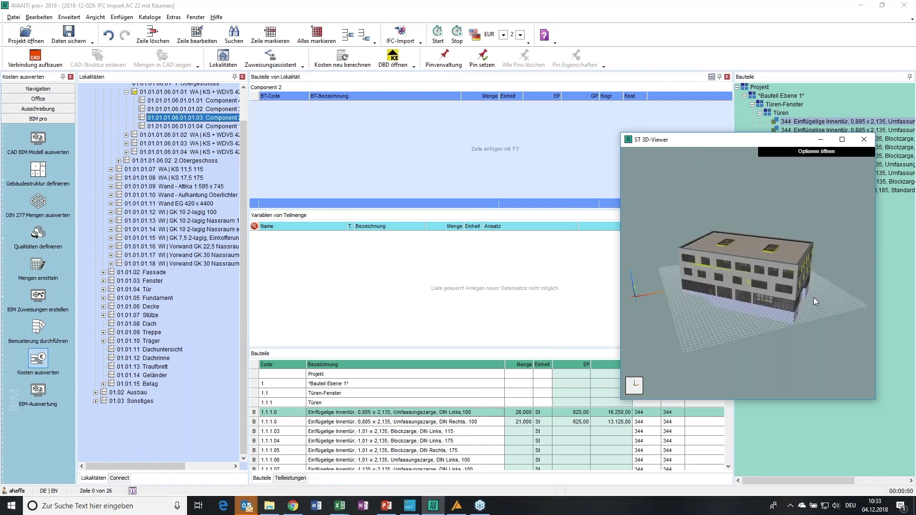
click(388, 422)
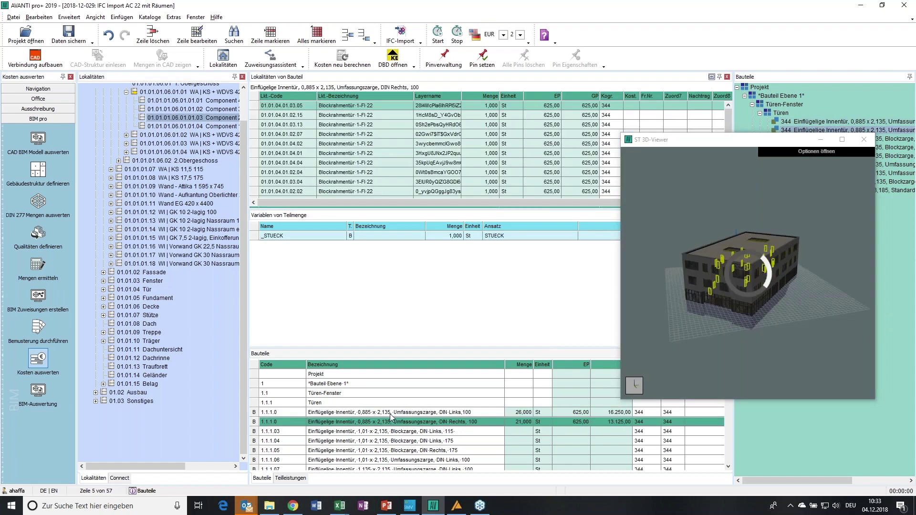
click(390, 413)
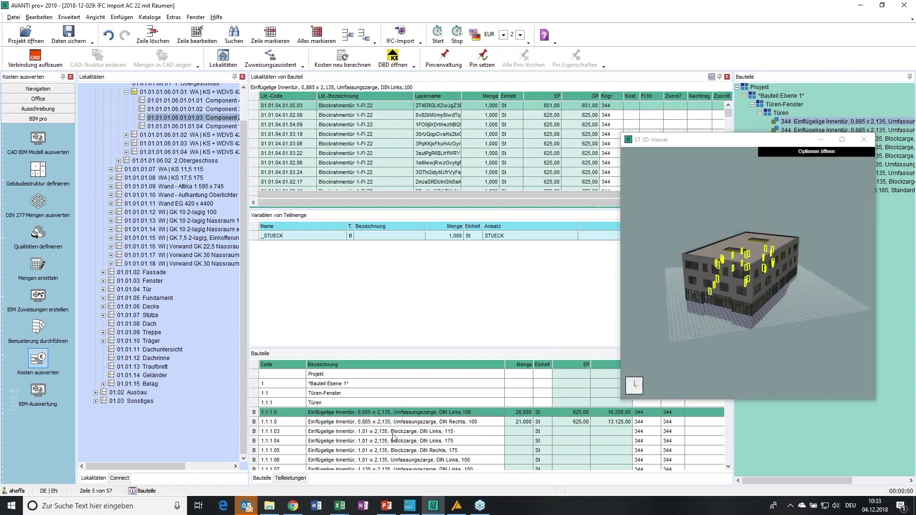
click(393, 433)
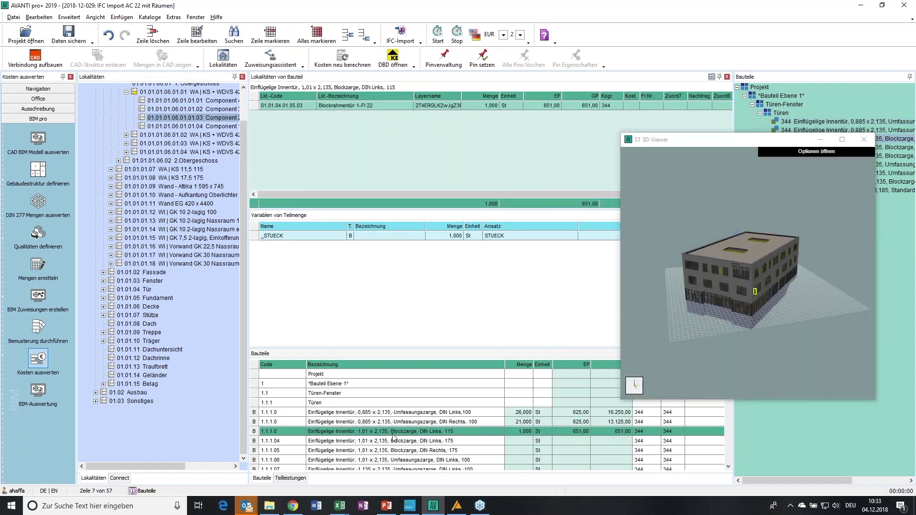
click(400, 442)
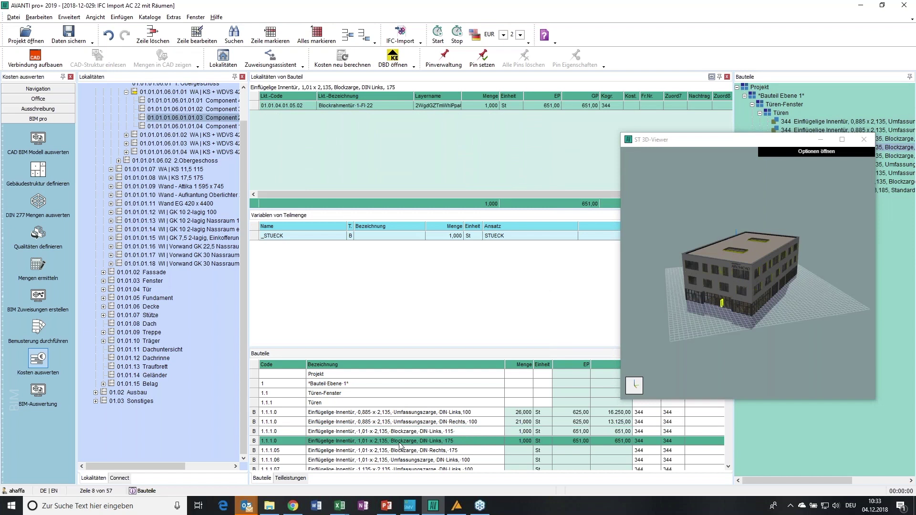
Check the 1,01 x 2,135 doors DIN Rechts 175 and DIN Links 100 in 3D, and evaluate the project costs by Leistungsbereichen.
click(400, 450)
click(400, 460)
click(70, 17)
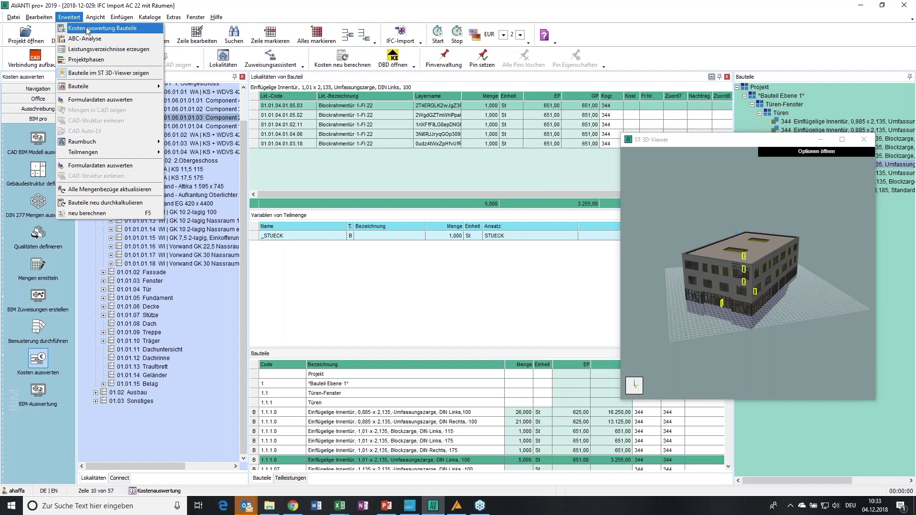
key(Escape)
click(39, 358)
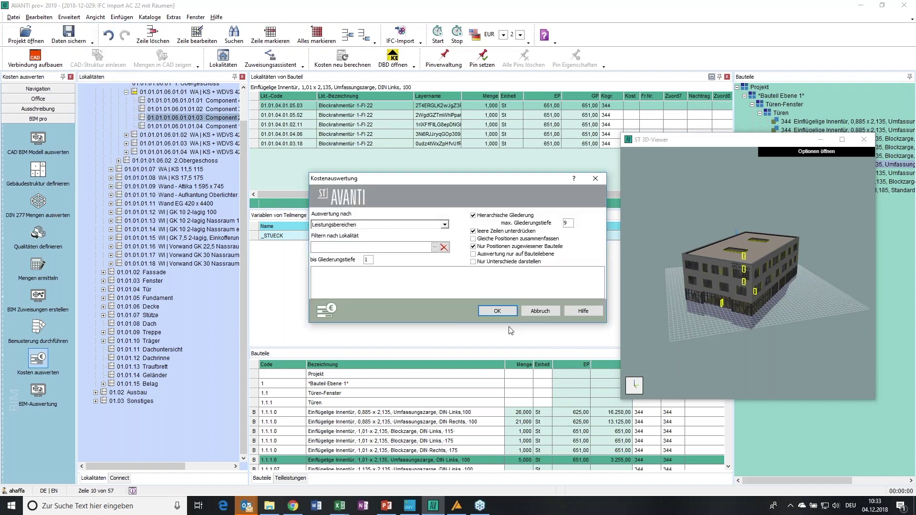
click(503, 313)
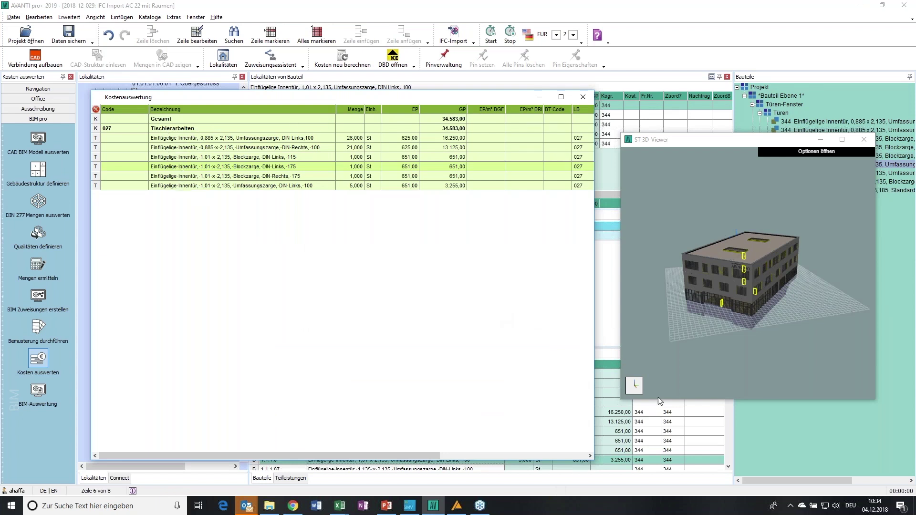
click(585, 98)
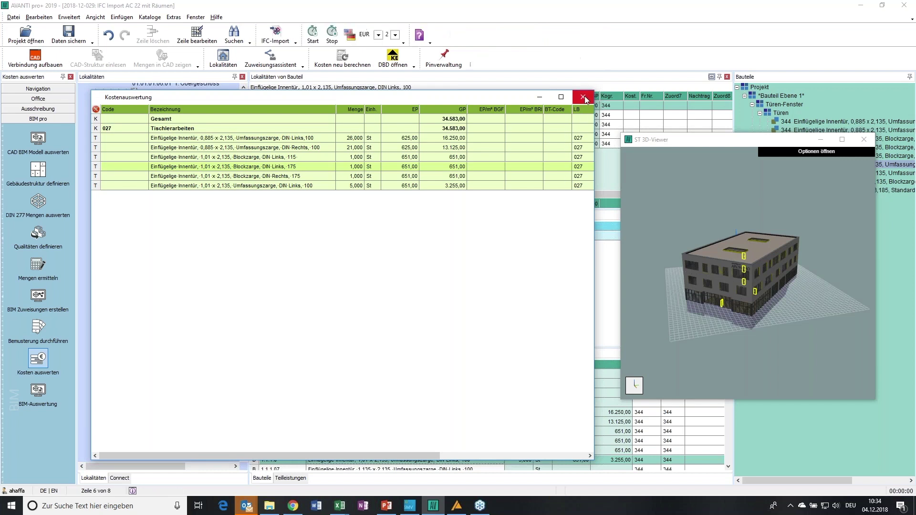
Go through the remaining components down to the 225 mm Vorwand in GK and evaluate the costs by Leistungsbereichen again.
click(522, 459)
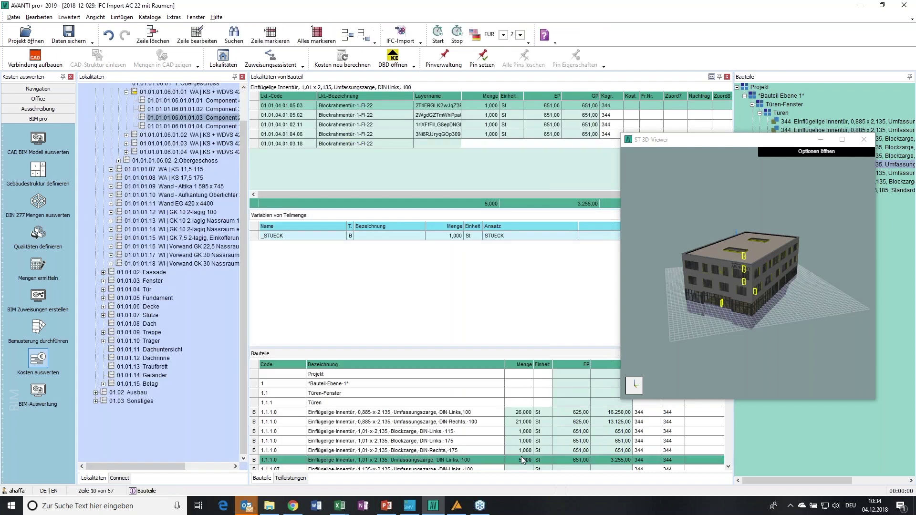
scroll(520, 429, down, 2)
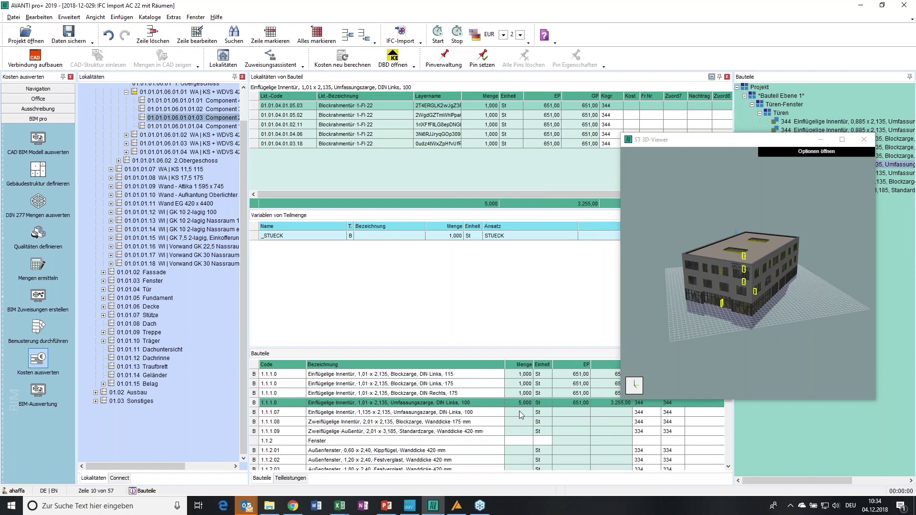
click(519, 411)
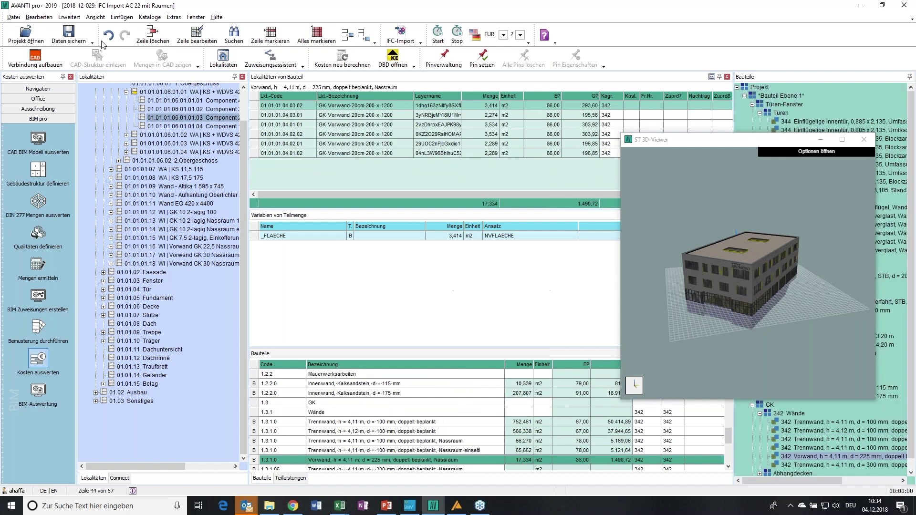
key(alt+e)
key(Escape)
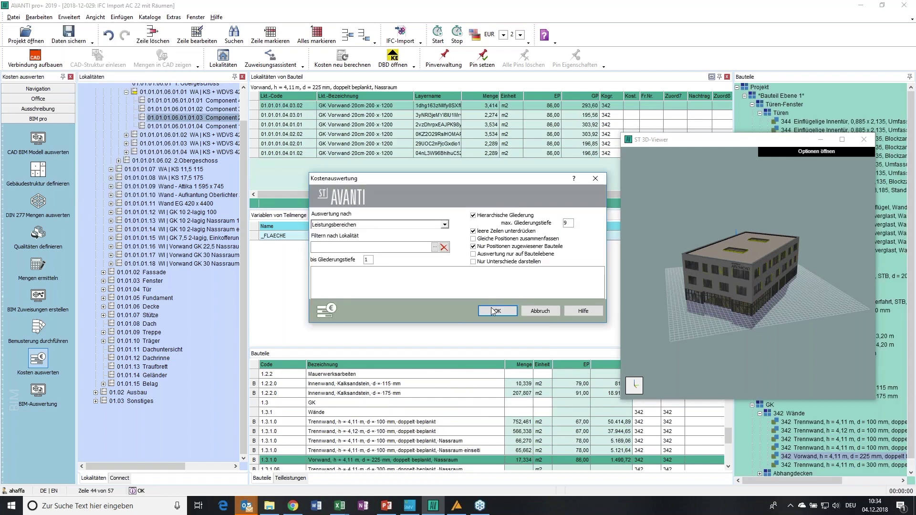
click(494, 315)
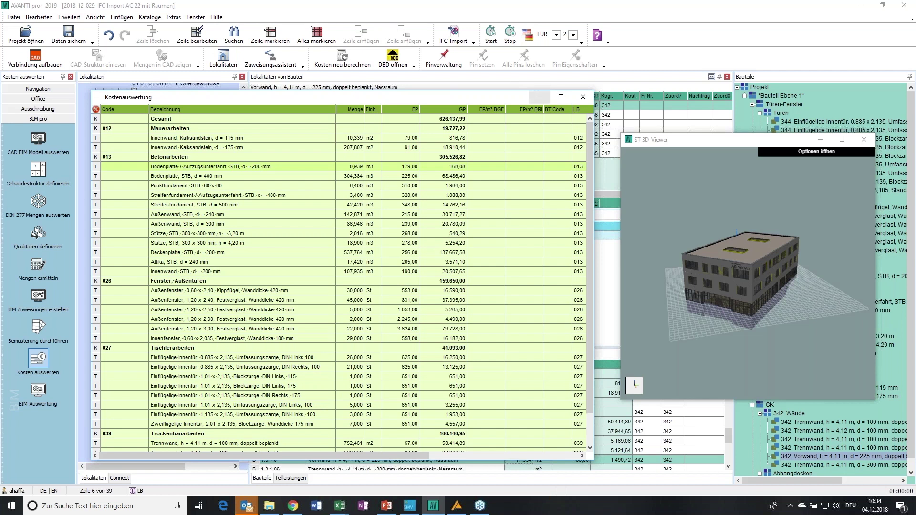
Minimize the cost evaluation and switch to the Webinar_ARCHICAD_AVANTI presentation in PowerPoint.
click(540, 96)
mouse_move(386, 506)
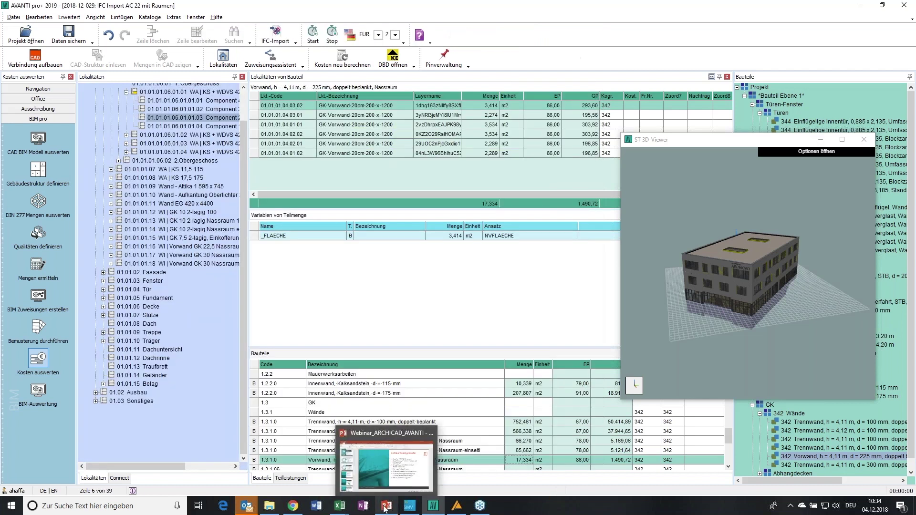
click(390, 480)
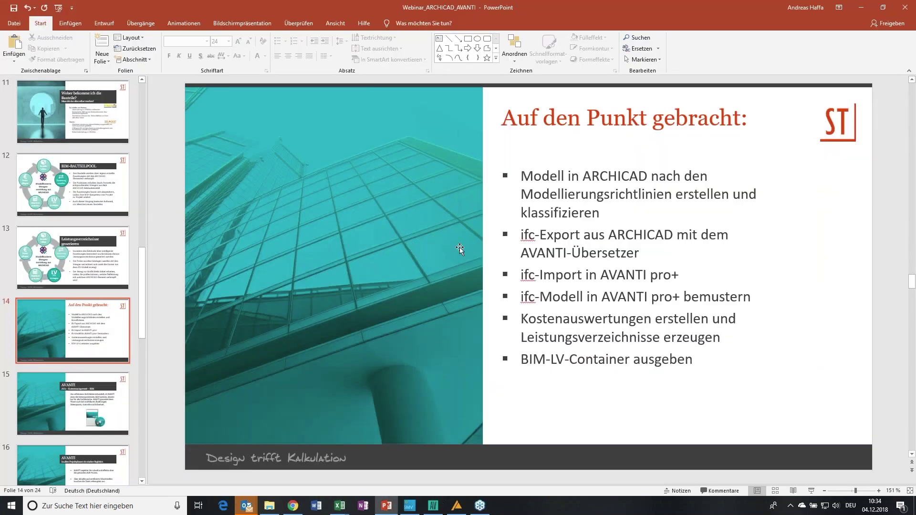
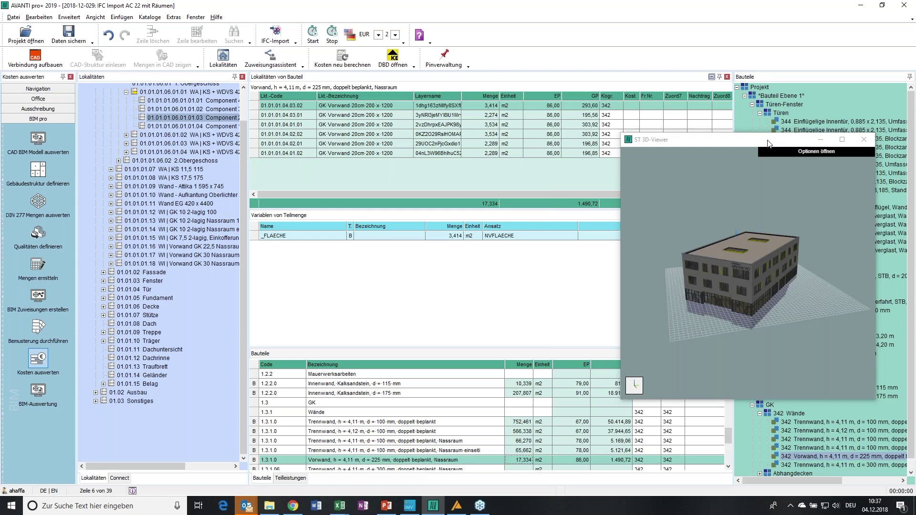
Move the ST 3D-Viewer off the component tree, minimize it and return to the start of the locality tree.
drag(768, 143, 572, 183)
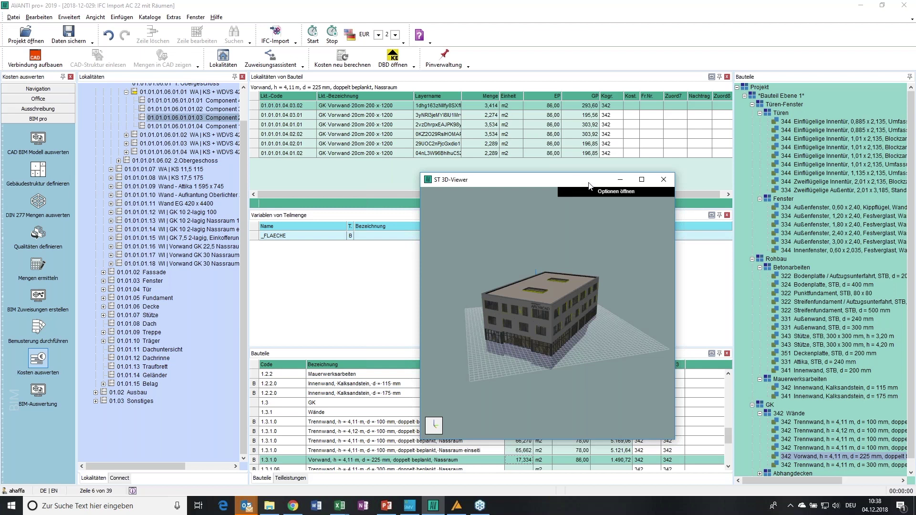
click(620, 180)
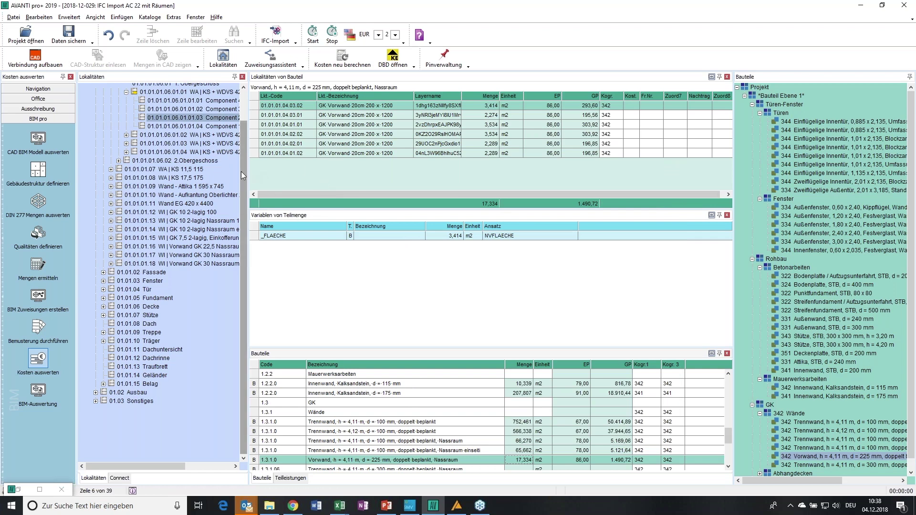
scroll(246, 176, up, 4)
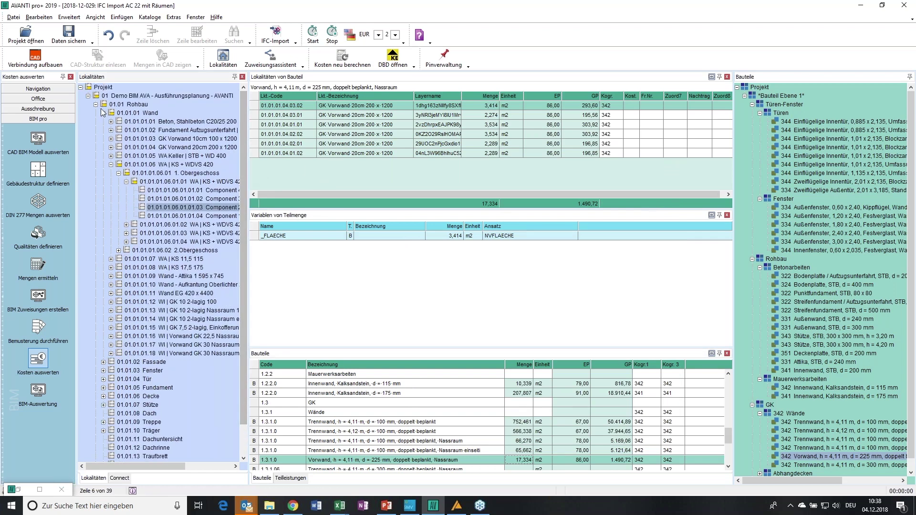
In Qualitäten definieren, enlarge the Teilleistungen area and examine the items and LB assignments of Deckenbelag innen Holz D 22mm.
click(35, 232)
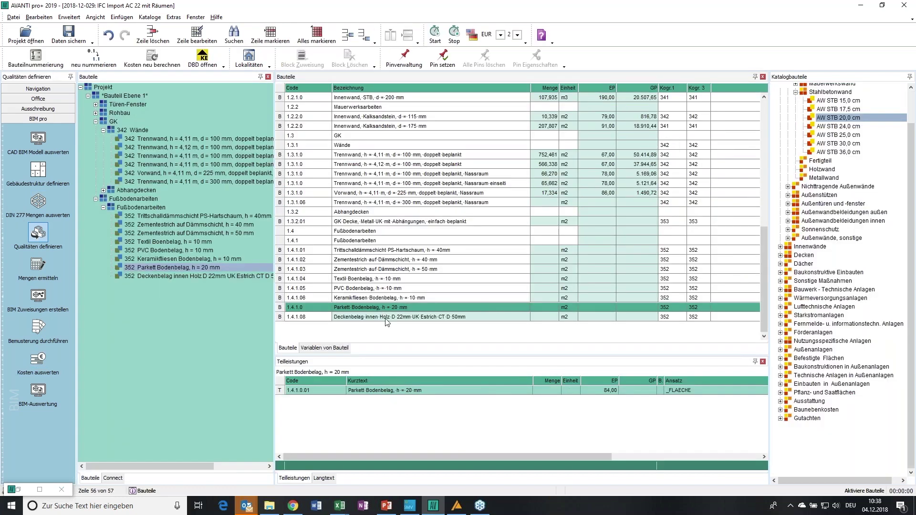
drag(399, 356, 401, 276)
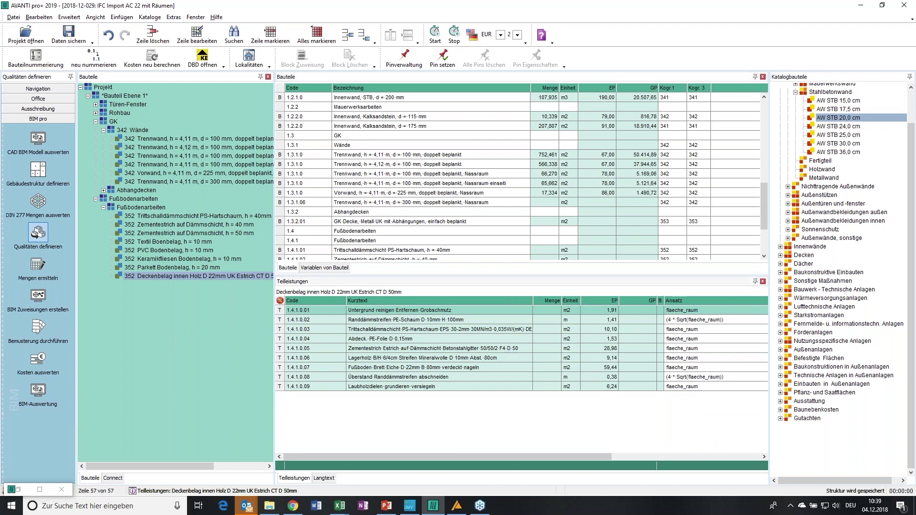
click(416, 329)
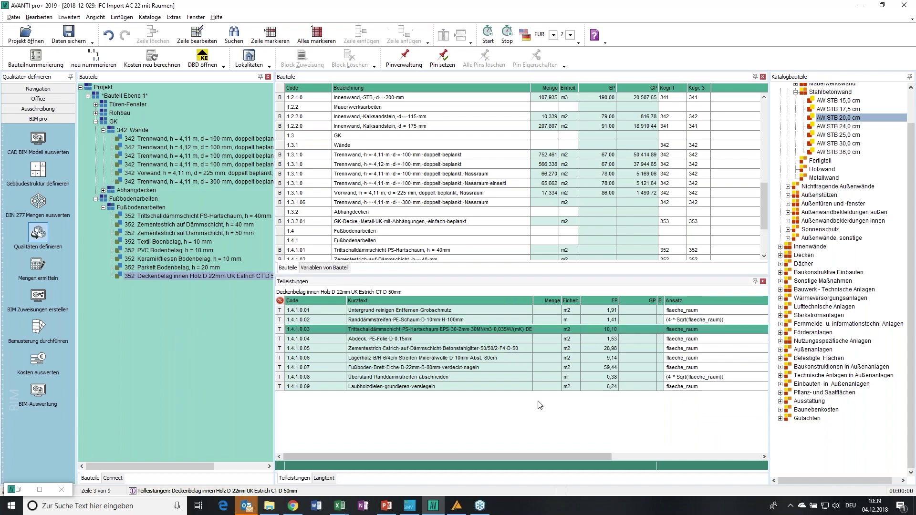
drag(574, 454, 722, 459)
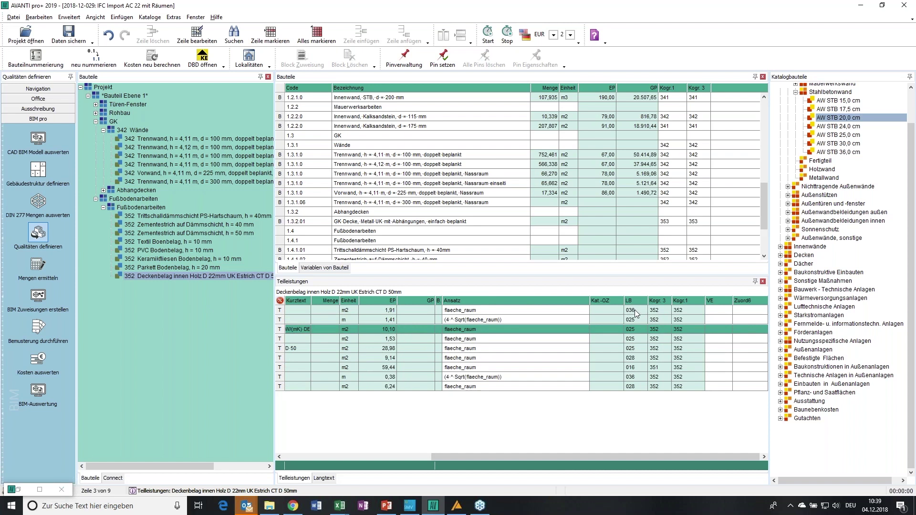
drag(608, 453, 408, 448)
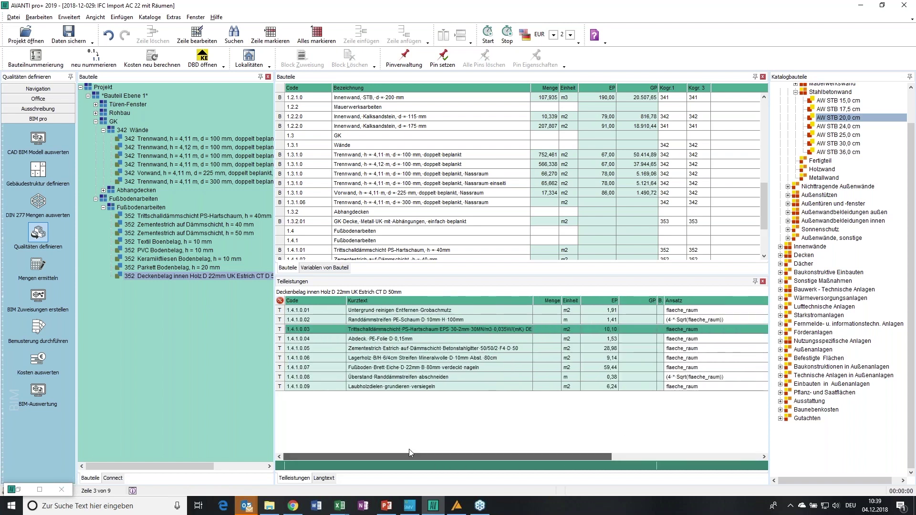
Read the long text of the Teilleistung Trittschalldämmschicht PS-Hartschaum EPS 30-2mm and close it.
double_click(370, 333)
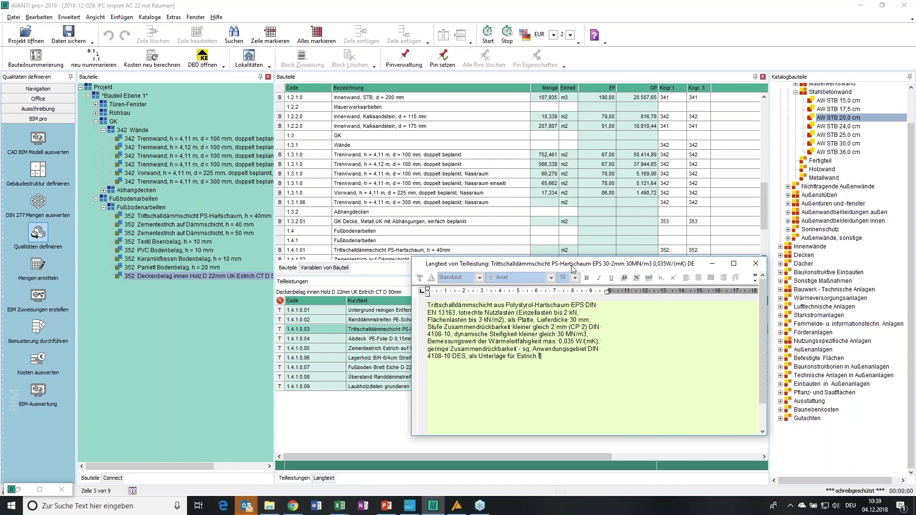
drag(573, 269, 572, 254)
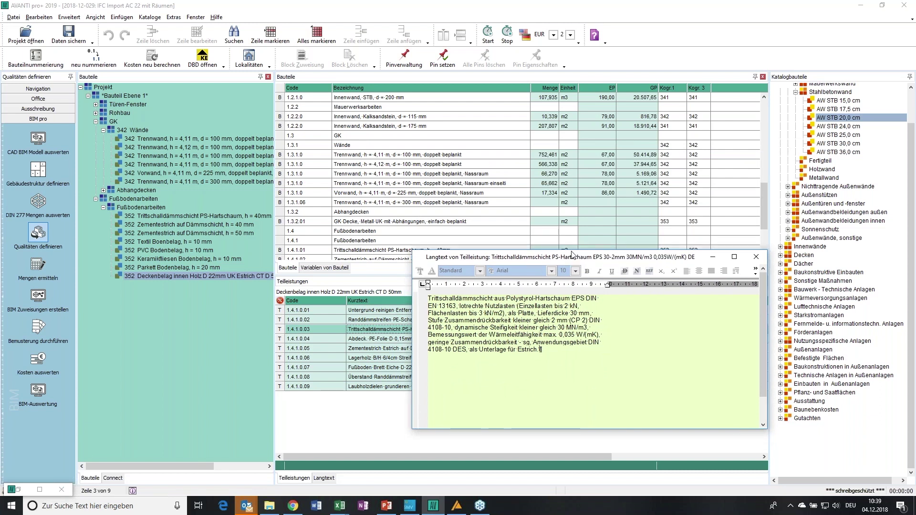
drag(572, 254, 542, 133)
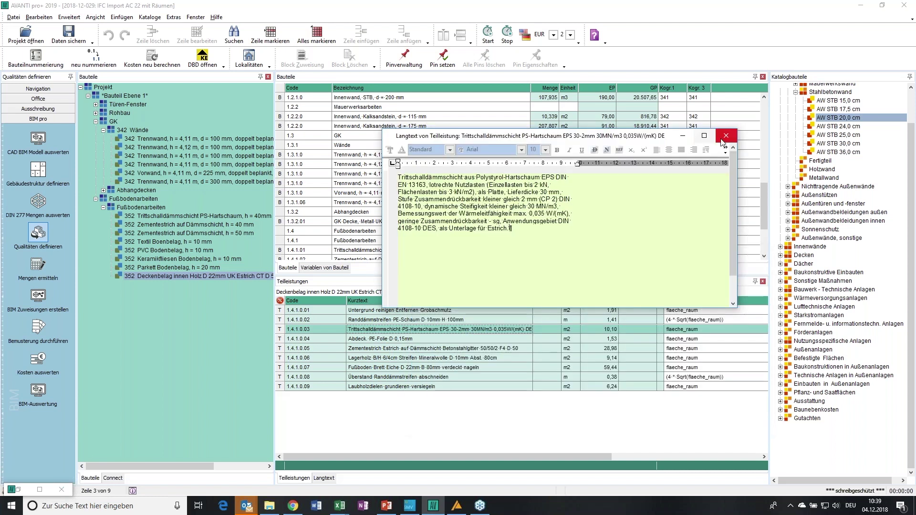
click(725, 136)
Check the Teilleistungen of the GK Decke with Metall UK and of the 40 mm Zementestrich auf Dämmschicht.
scroll(358, 176, down, 2)
click(358, 155)
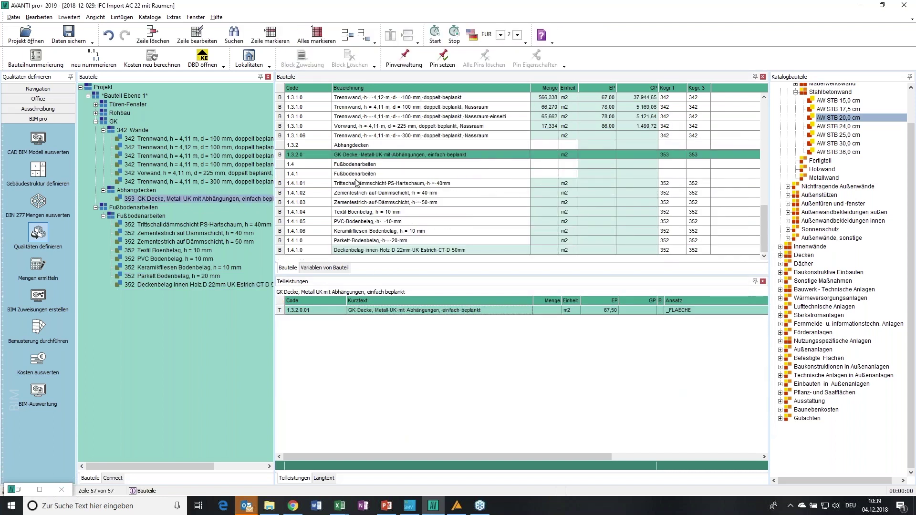
click(354, 193)
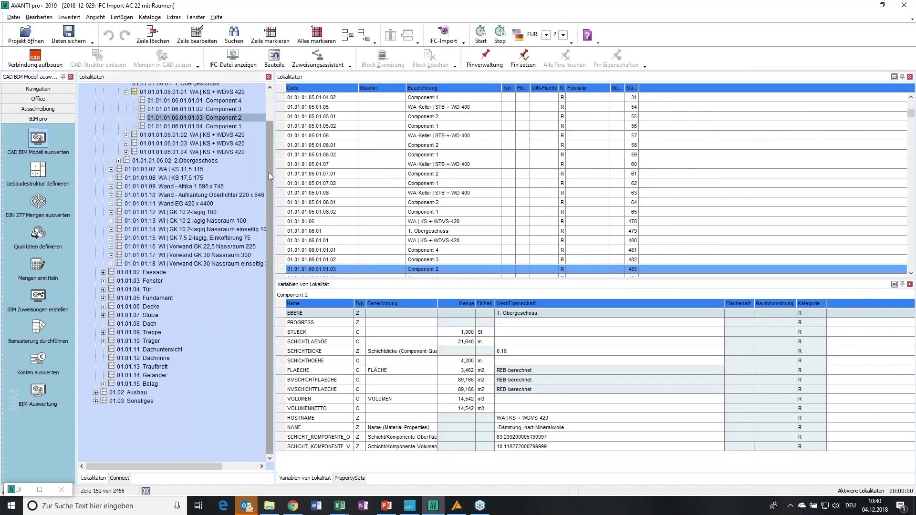
Select the Wand group under Rohbau in the CAD BIM model's locality tree and collapse it.
scroll(267, 153, up, 4)
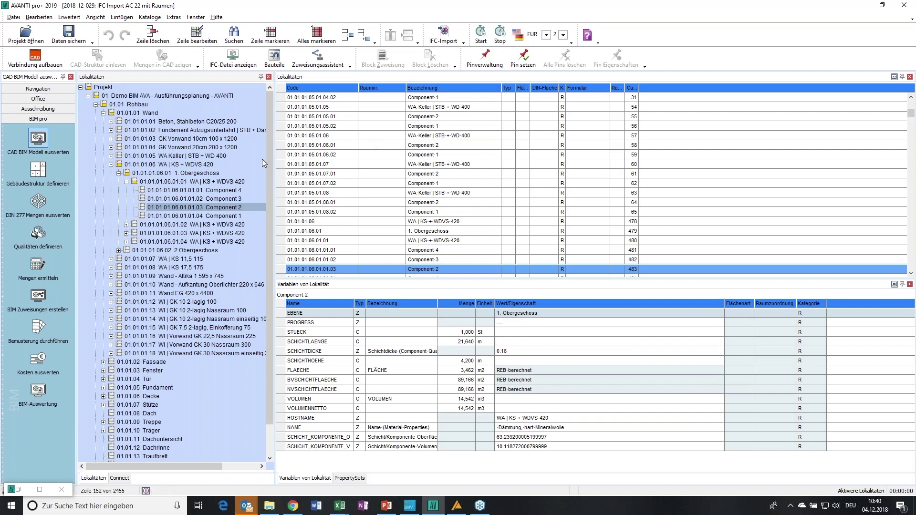
click(126, 116)
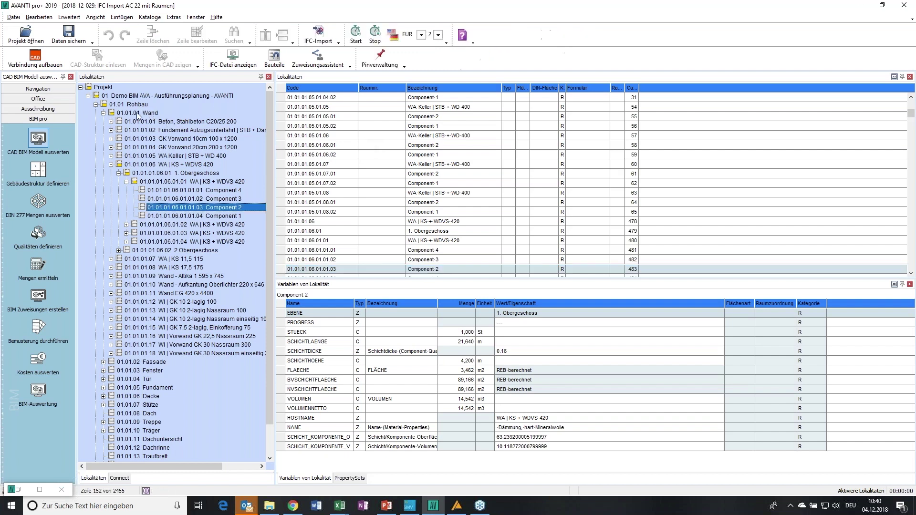
click(126, 115)
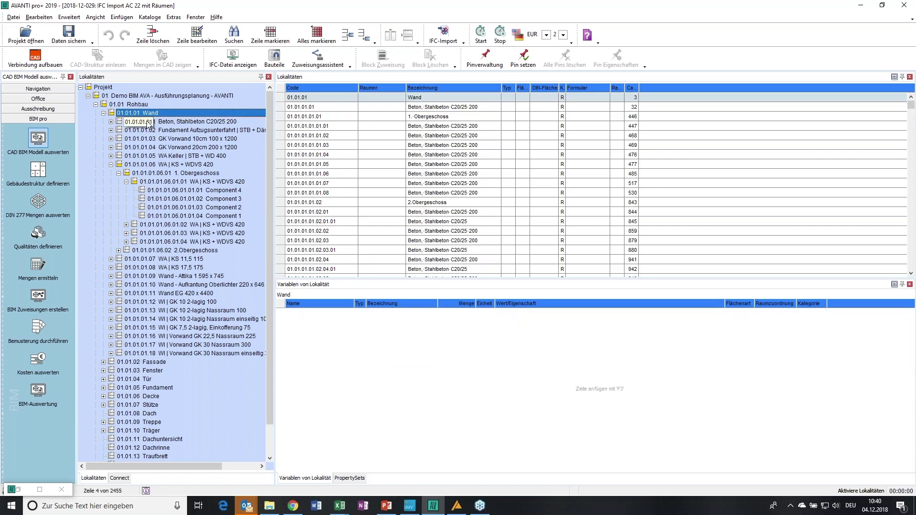
click(103, 113)
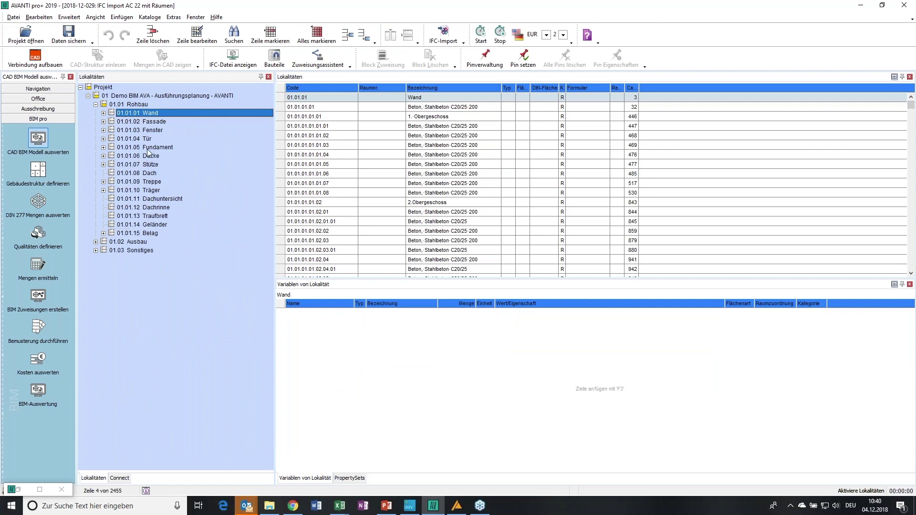
Examine the variables of the second Component 1 without a level under Sonstiges, and collapse Sonstiges.
click(96, 251)
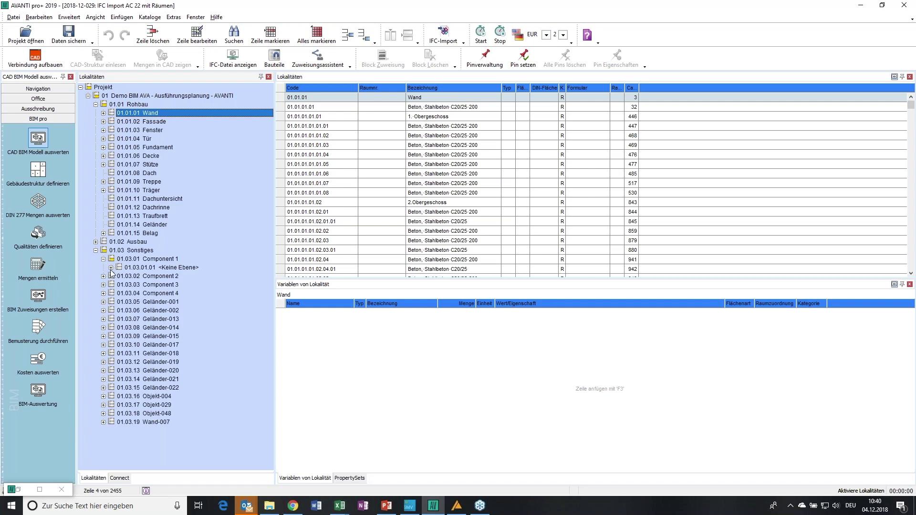
click(163, 285)
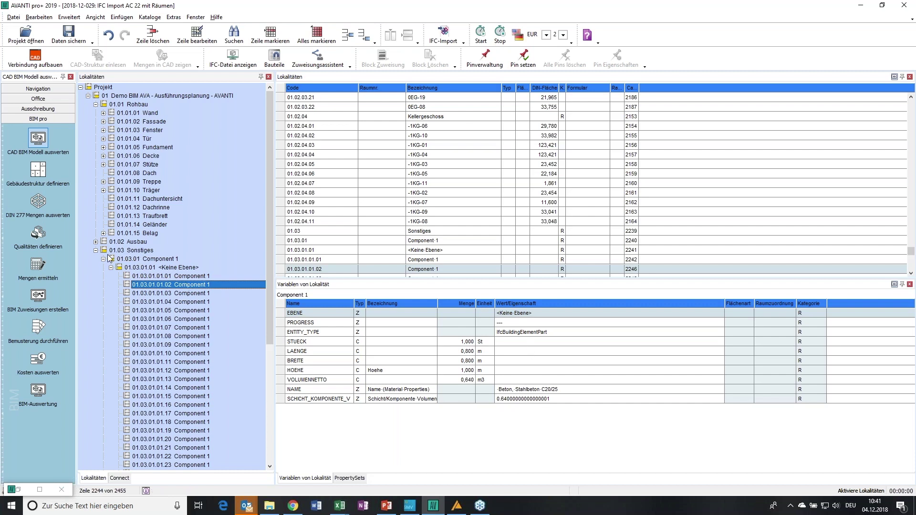
click(96, 251)
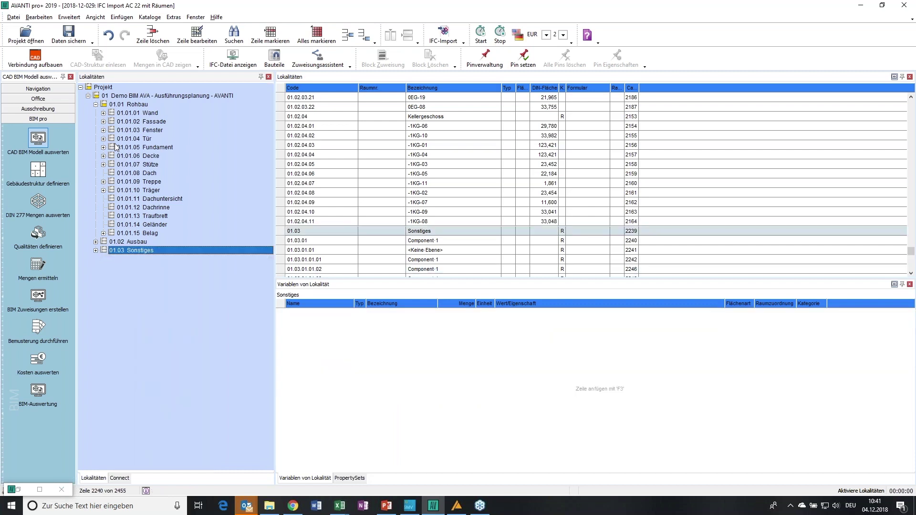
Expand the Wand group again, collapse its WA | KS + WDVS 420 branch, review the wall types and close the group.
click(103, 113)
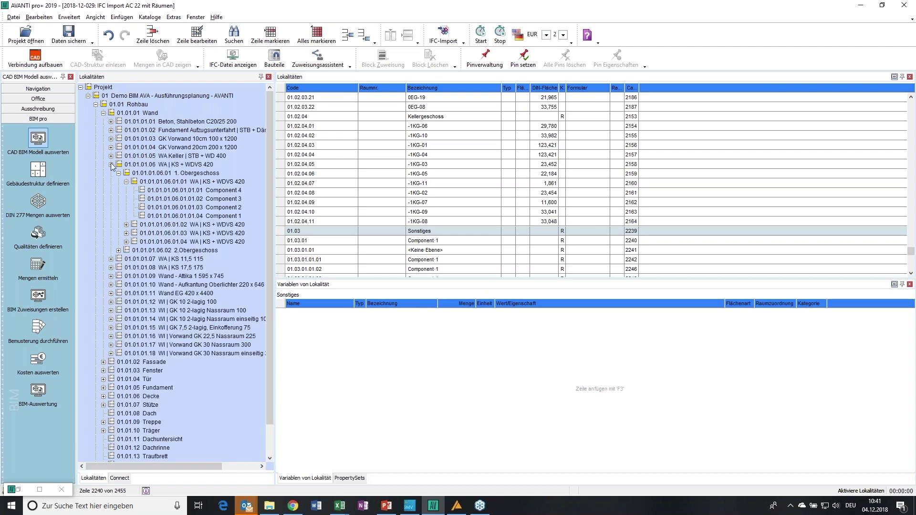
click(111, 164)
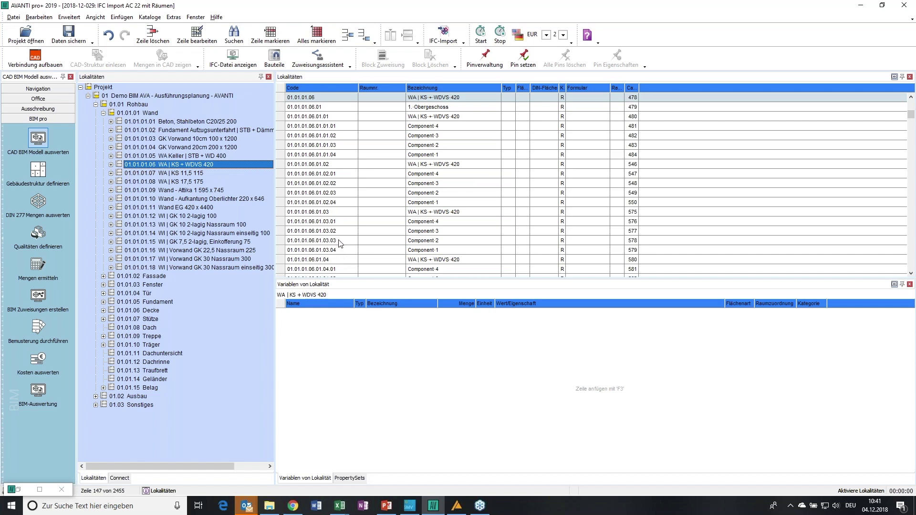
click(103, 113)
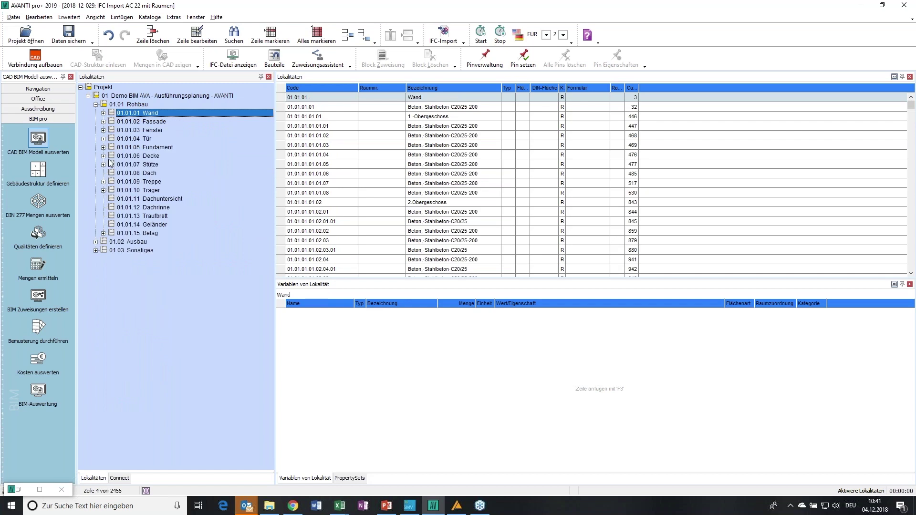
Examine the variables of the 1. Obergeschoss slab in Beton, Stahlbeton C20/25 200 under Decke, and collapse the Decke group.
click(103, 157)
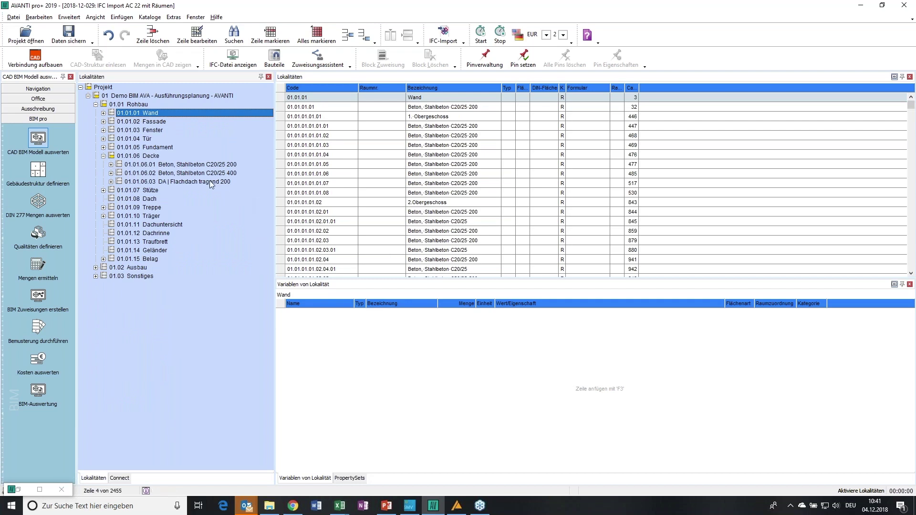
click(111, 164)
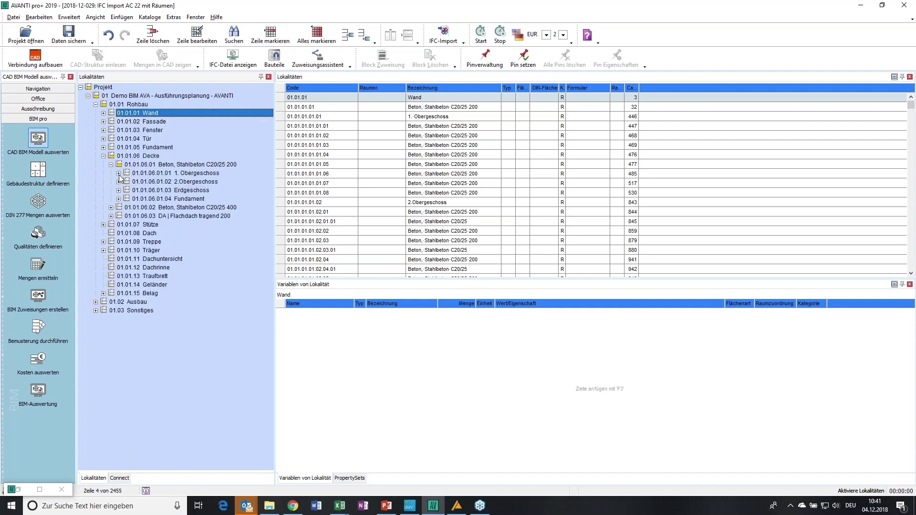
click(118, 174)
click(147, 182)
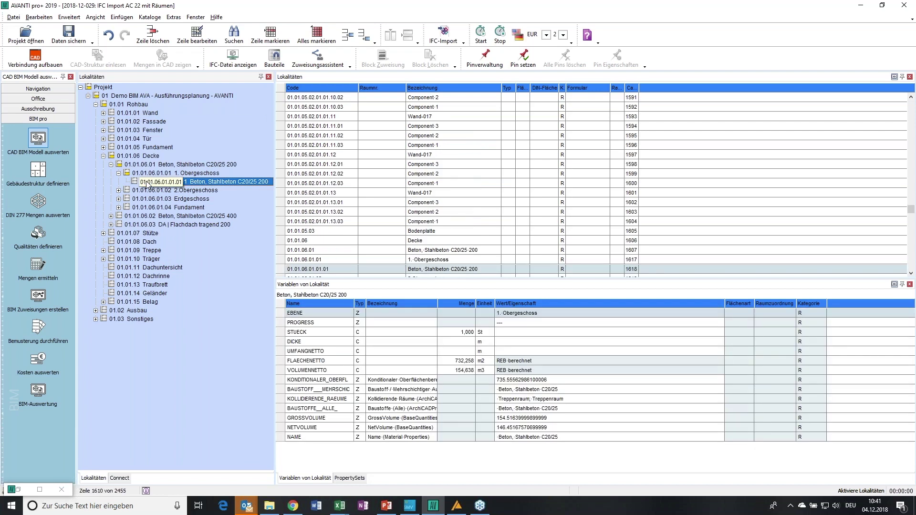
click(103, 156)
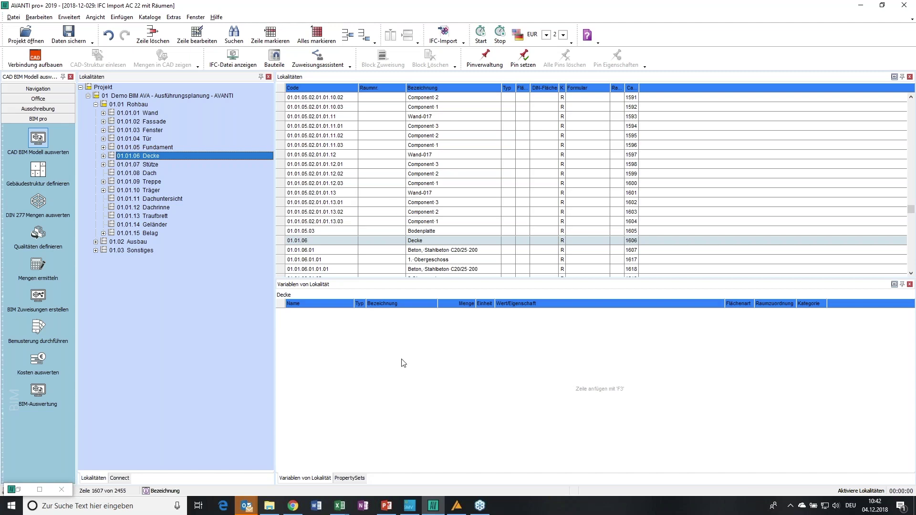
Reopen the Decke group, recheck the 1. Obergeschoss slab, look at the 2. Obergeschoss slab entry and collapse the C20/25 200 type.
click(103, 156)
click(146, 183)
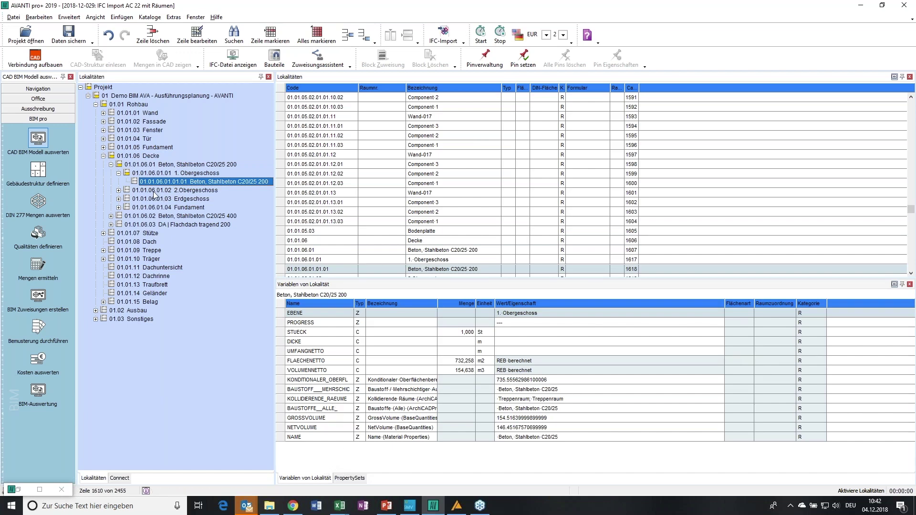
click(119, 190)
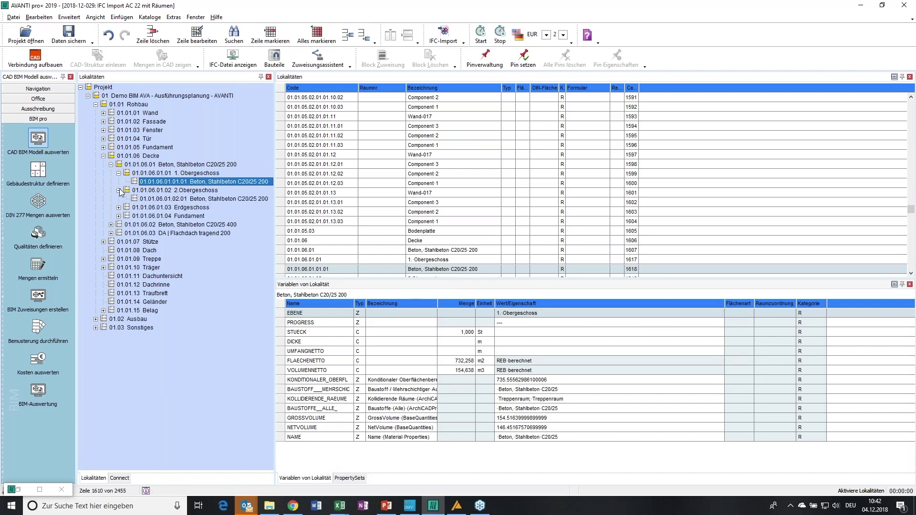
click(111, 165)
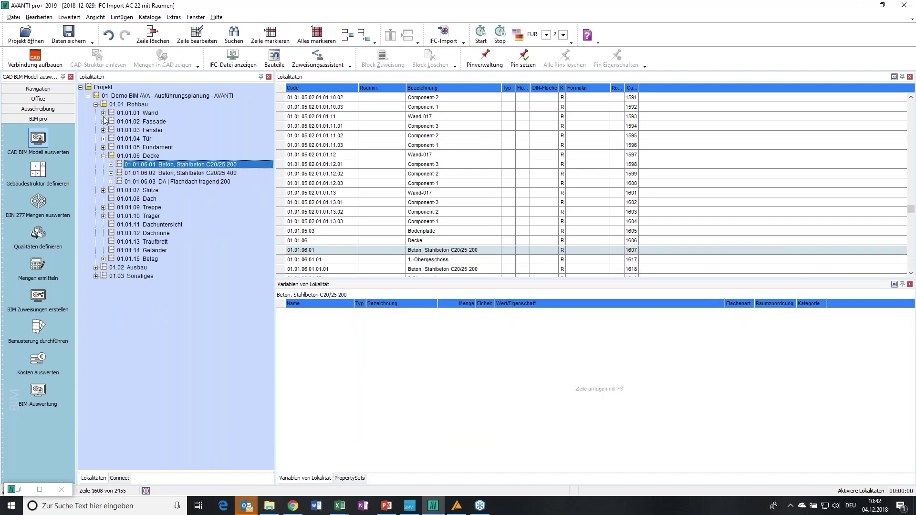
Expand Wand and WA | KS + WDVS 420, and compare the variables of Component 4 with those of its parent wall.
click(104, 114)
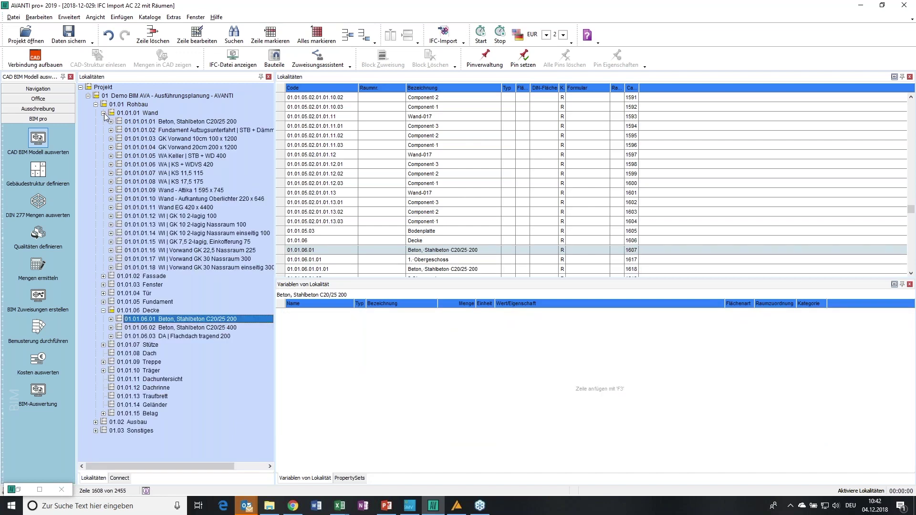
click(110, 165)
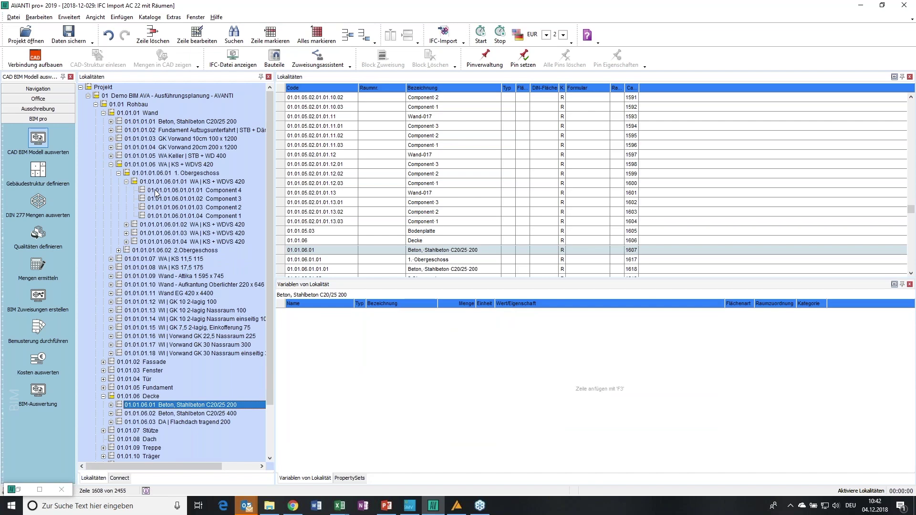
click(156, 193)
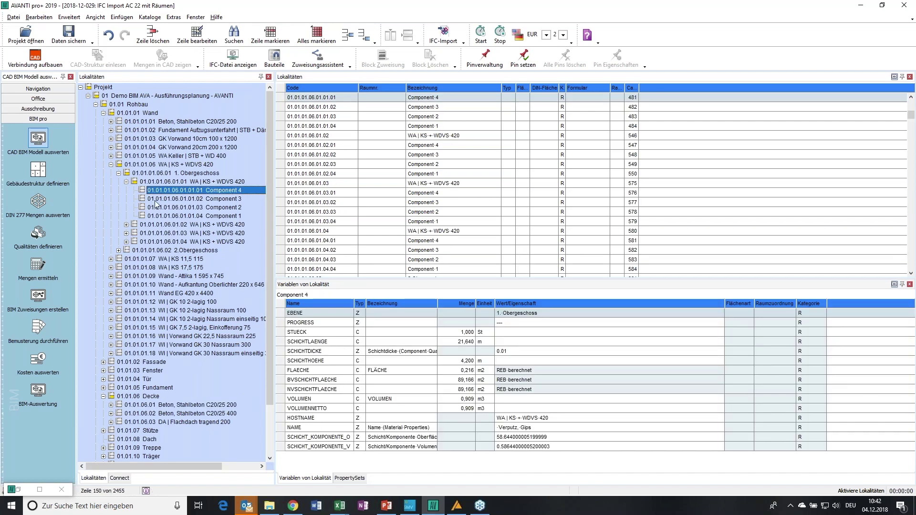
click(170, 181)
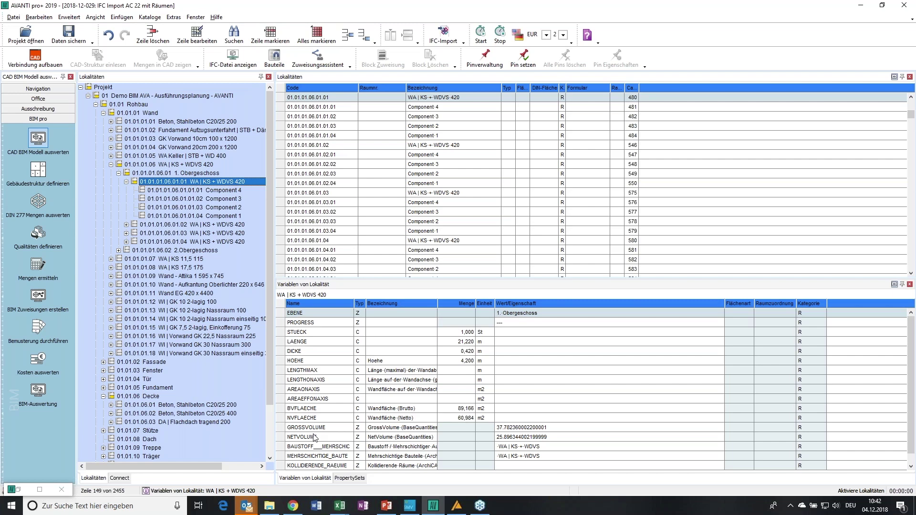
Examine the first WA | KS + WDVS 420 wall's PropertySets, including the Fläche and Höhe entries of ArchiCADQuantities.
click(349, 478)
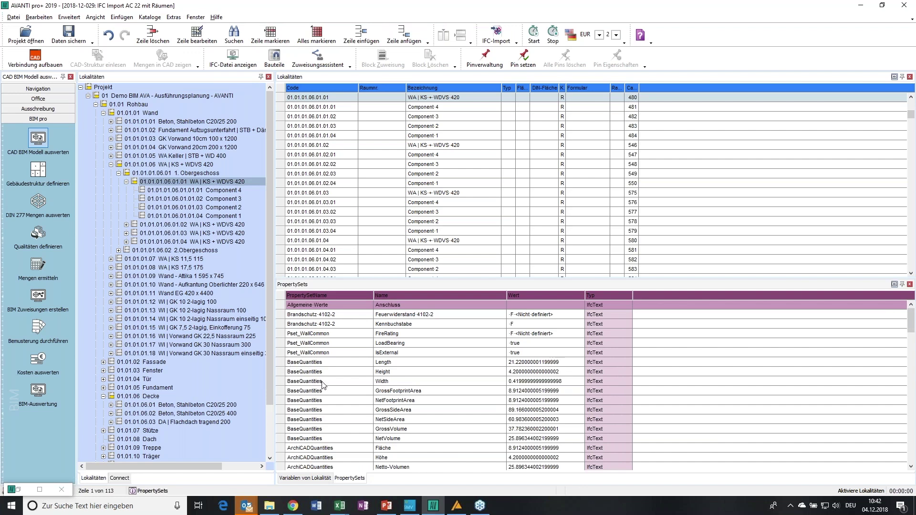
scroll(324, 386, down, 2)
click(300, 392)
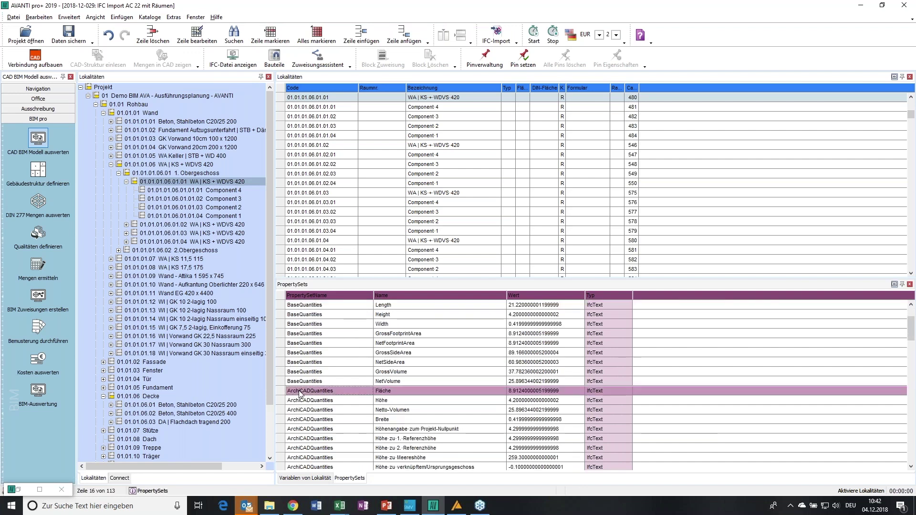
click(301, 401)
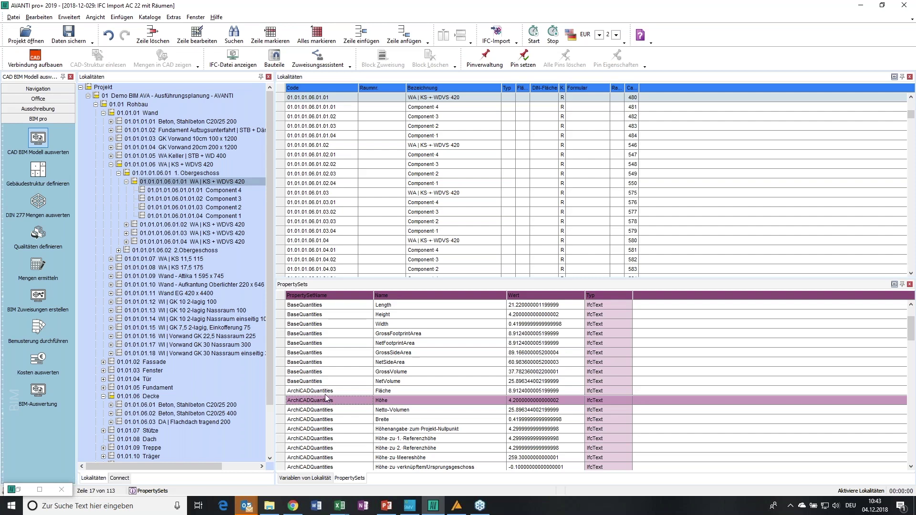
Check the PropertySets of the wall's Component 4 and Component 3, and show the variables of Component 3.
click(211, 190)
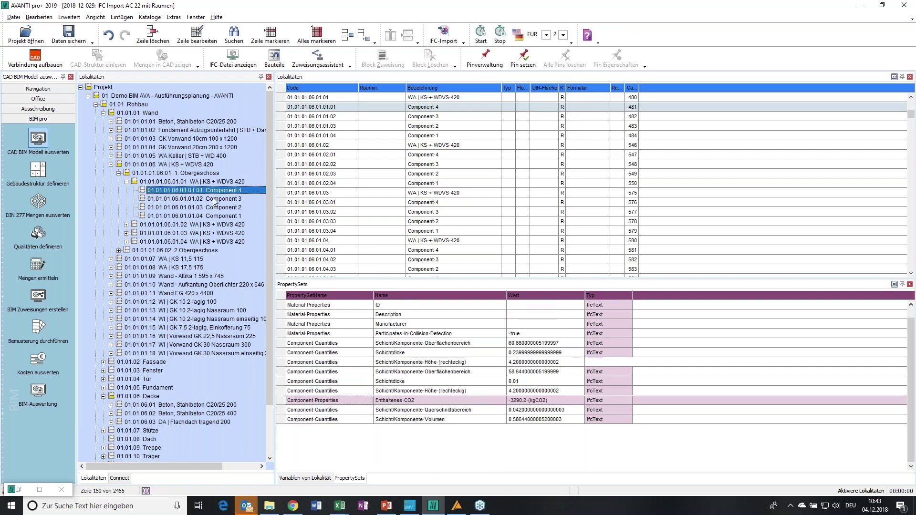
click(213, 199)
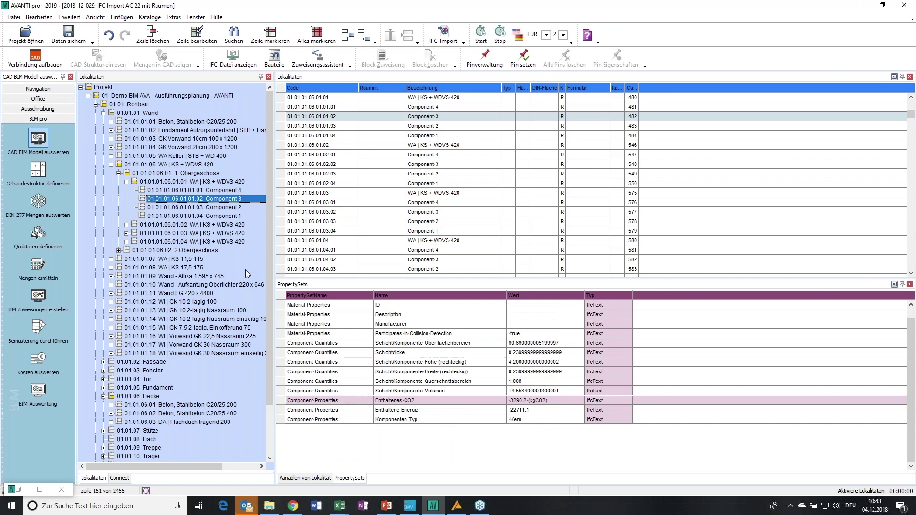
click(307, 478)
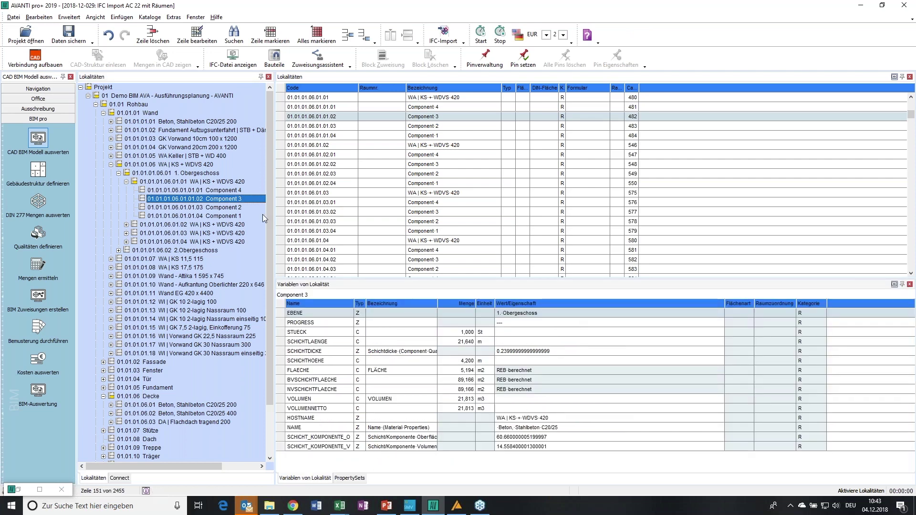
Compare the variables of the wall's four component layers, including NVSCHICHTFLAECHE of Component 3.
click(236, 191)
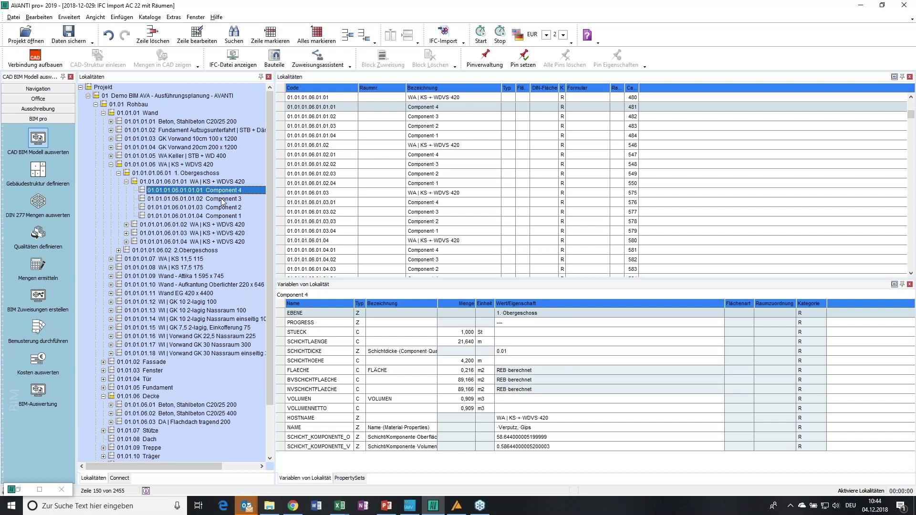
click(223, 199)
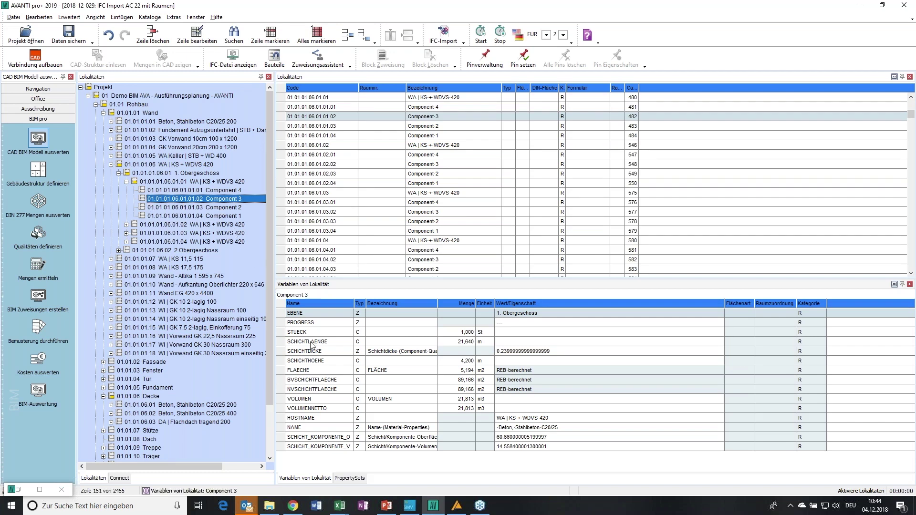
click(314, 390)
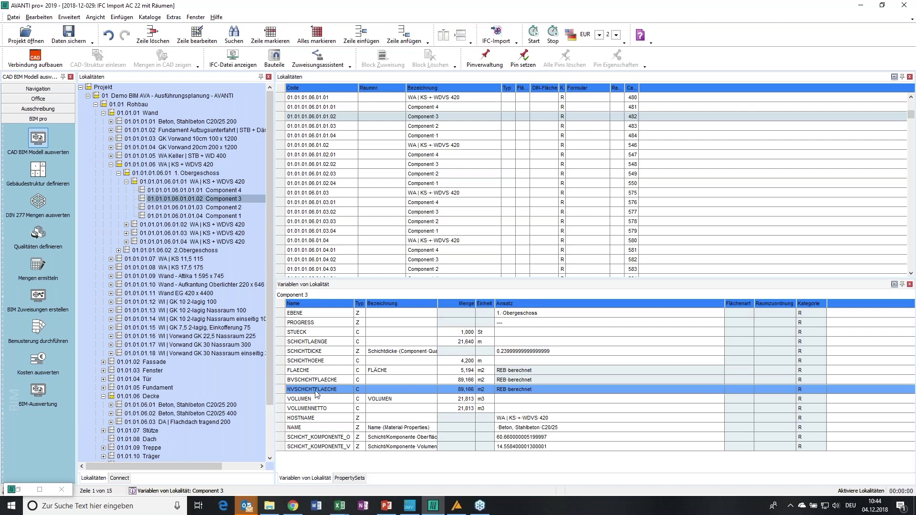
click(208, 209)
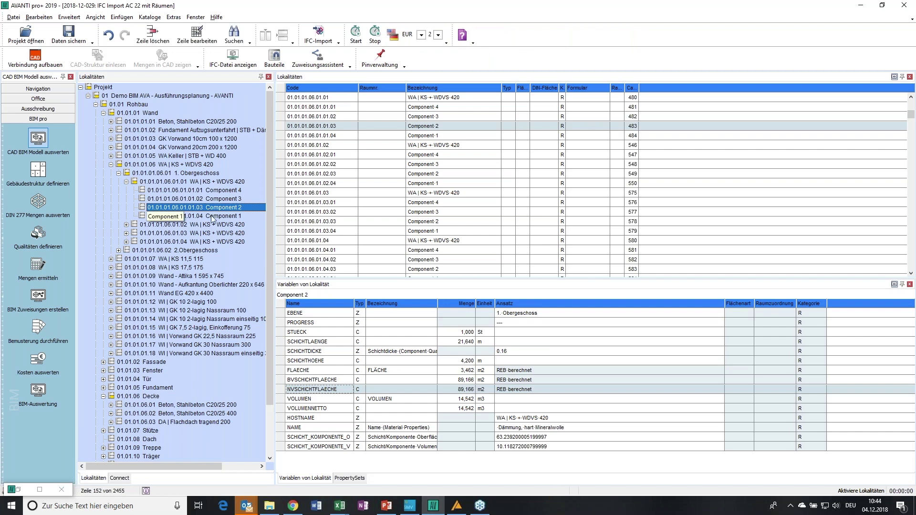
click(211, 216)
Select Component 4 of the wall and examine its PropertySets.
click(212, 191)
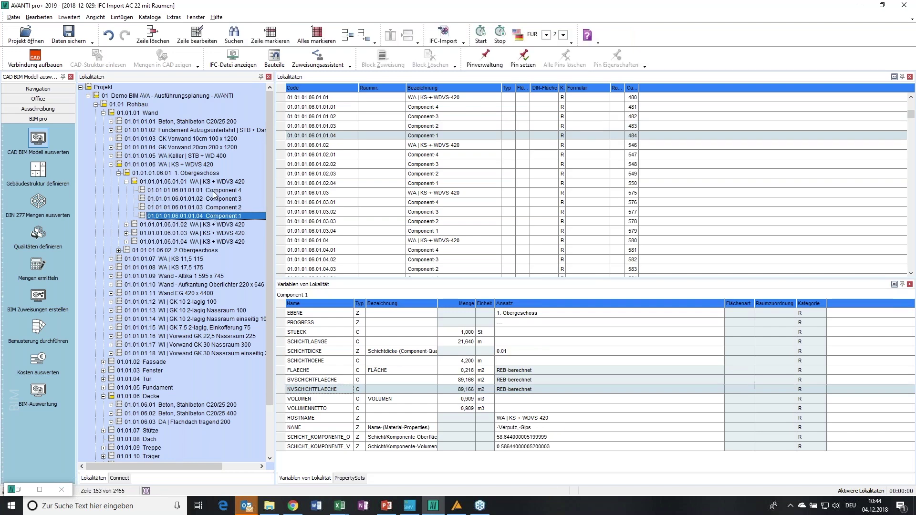
click(353, 479)
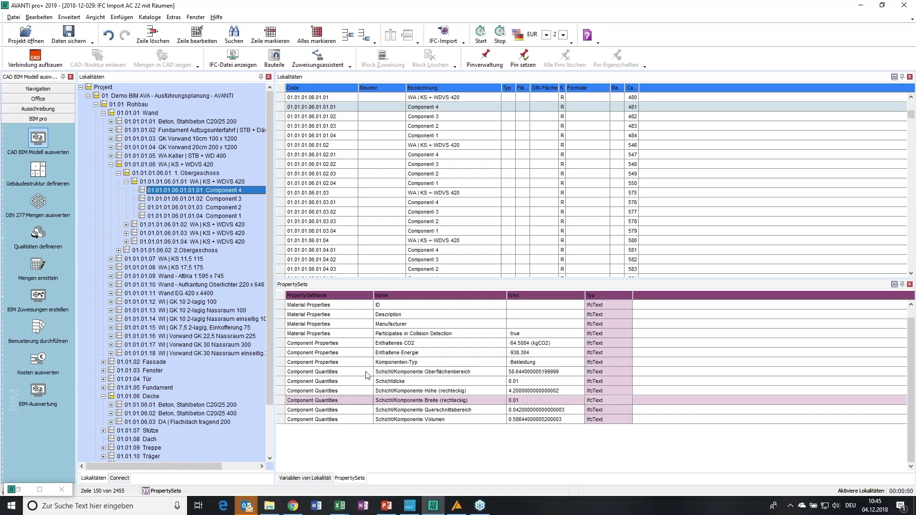
drag(243, 190, 257, 235)
Check the LV-Liste in the Ausschreibung area and return to the BIM pro modules.
click(41, 91)
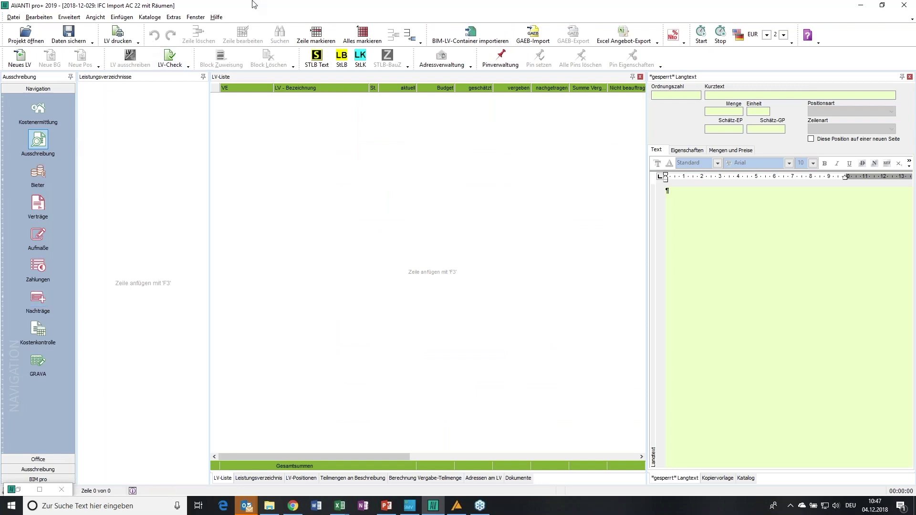
click(196, 17)
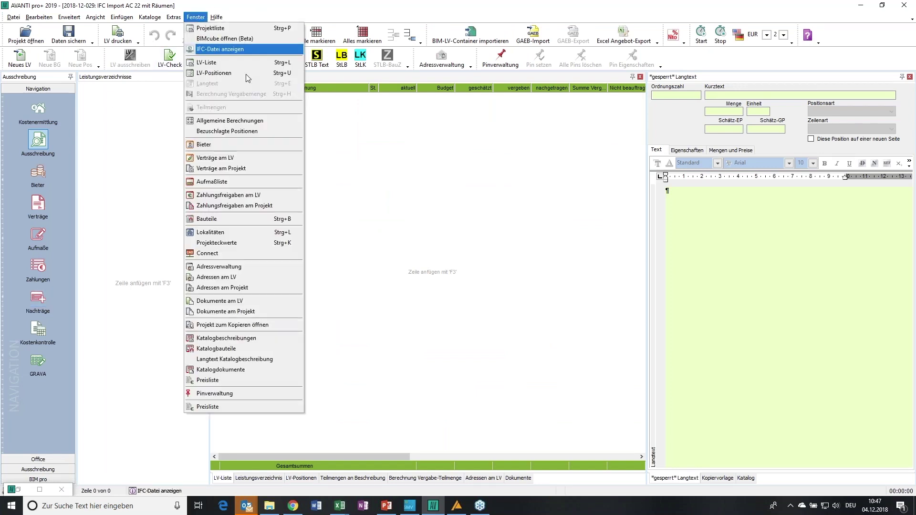
click(39, 480)
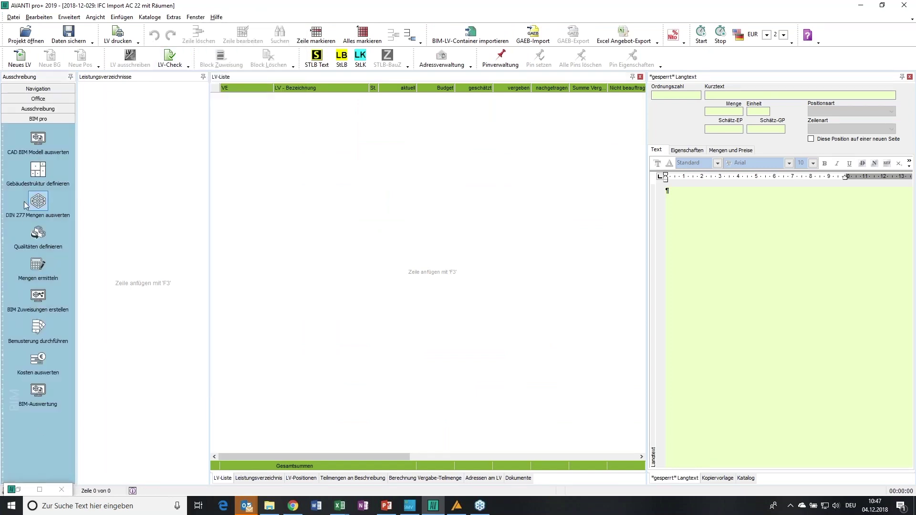
From the cost evaluation, generate Leistungsverzeichnisse derived from Leistungsbereiche for all Lokalitäten and all DIN 276-1 12/08 Kostengruppen.
click(46, 366)
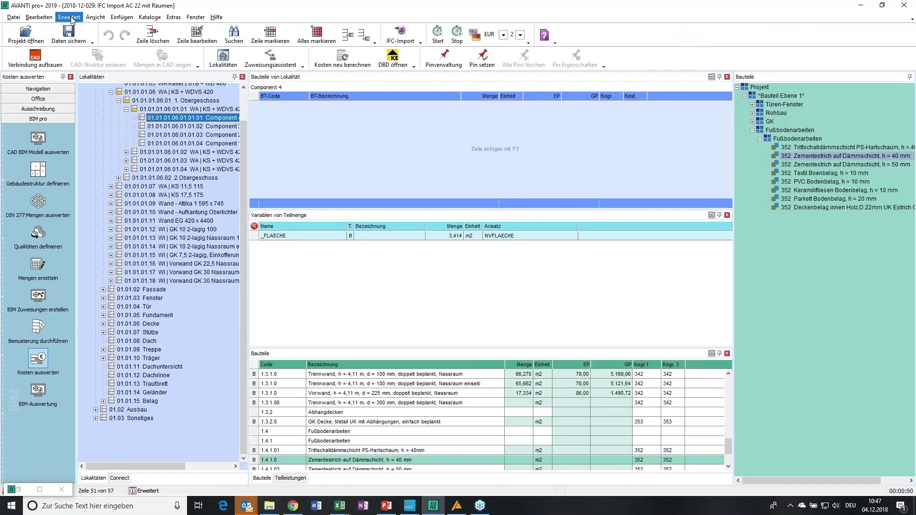
click(69, 17)
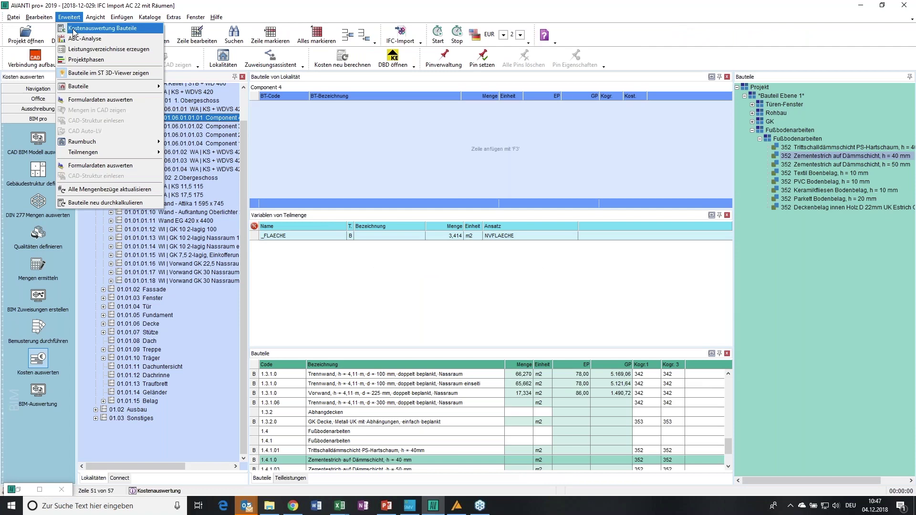
click(76, 51)
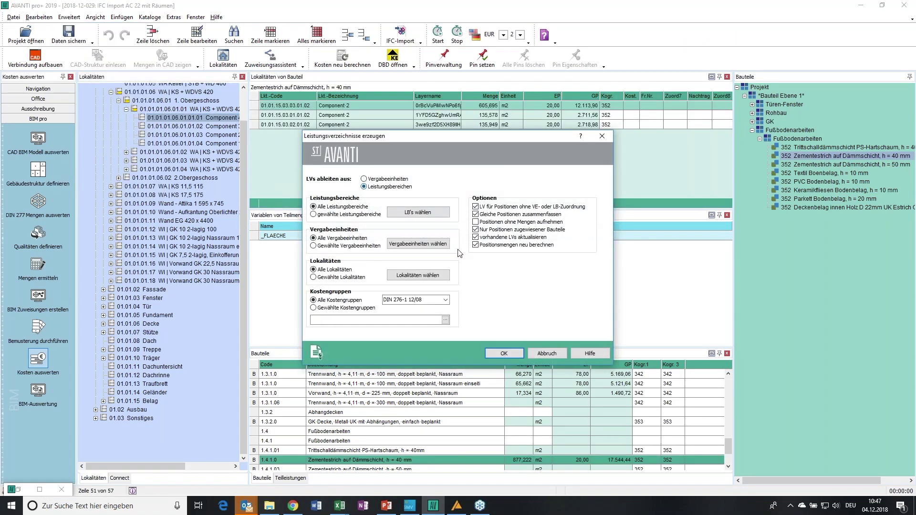
click(508, 353)
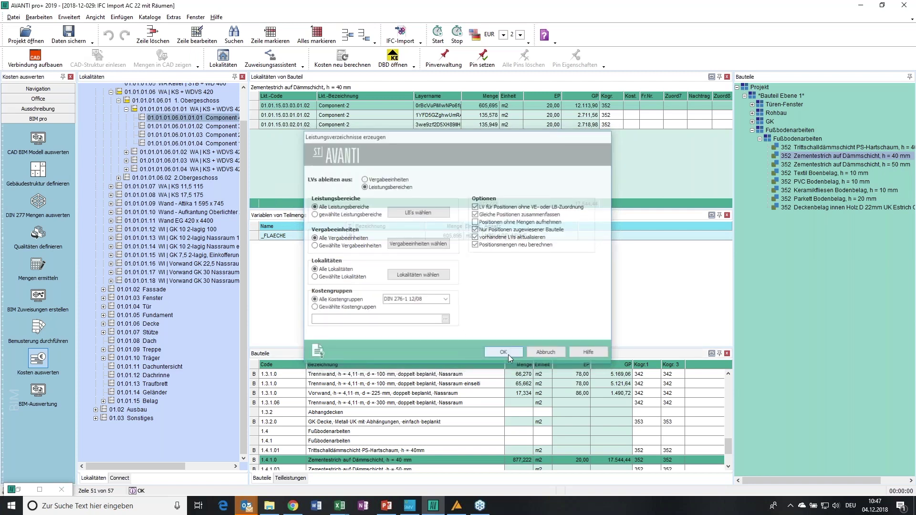
Open the generated Leistungsverzeichnisse in Ausschreibung and show the LV-Positionen of Estricharbeiten.
click(43, 109)
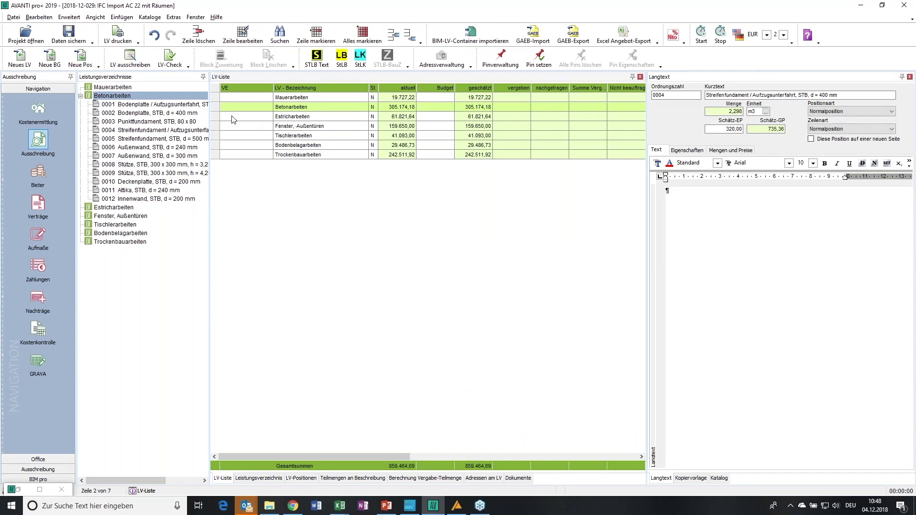
click(233, 118)
click(301, 478)
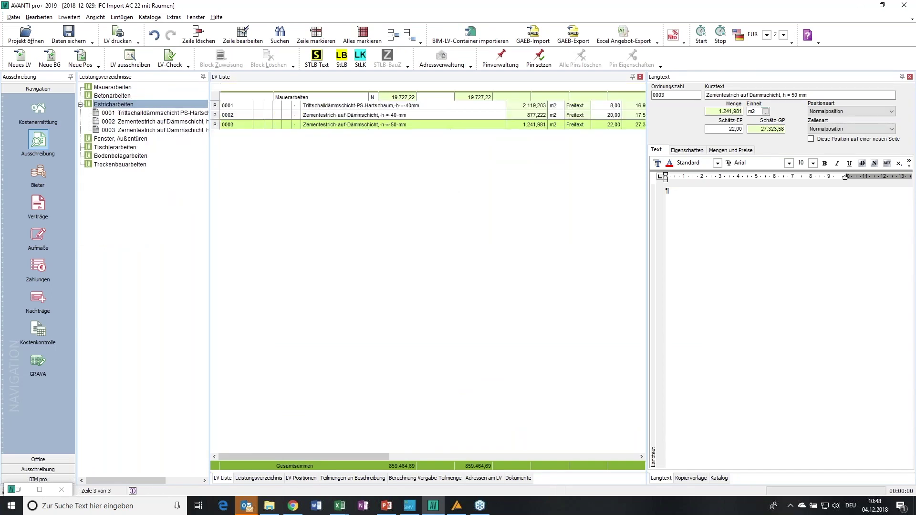
Mark Zementestrich positions 0002 and 0003 of Estricharbeiten, examine the rounding options of their Mengenzuschlag and cancel without applying it.
click(215, 115)
click(215, 124)
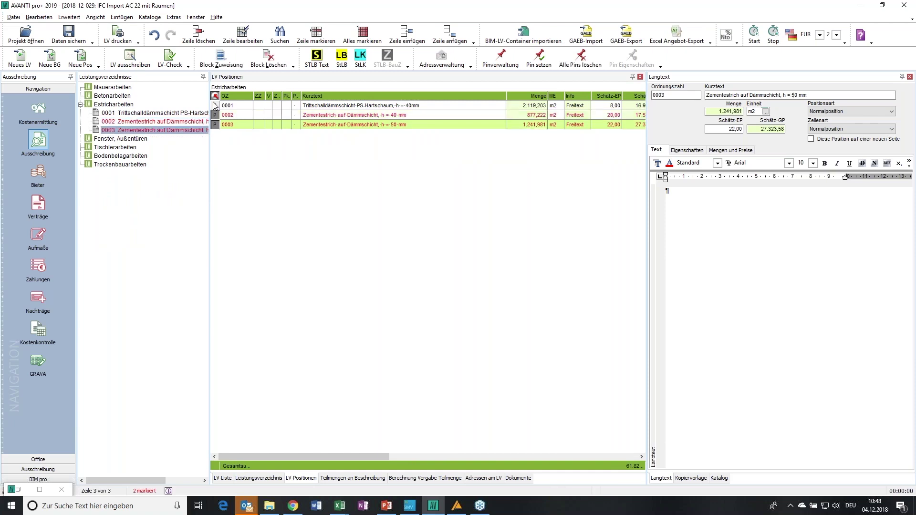
click(68, 17)
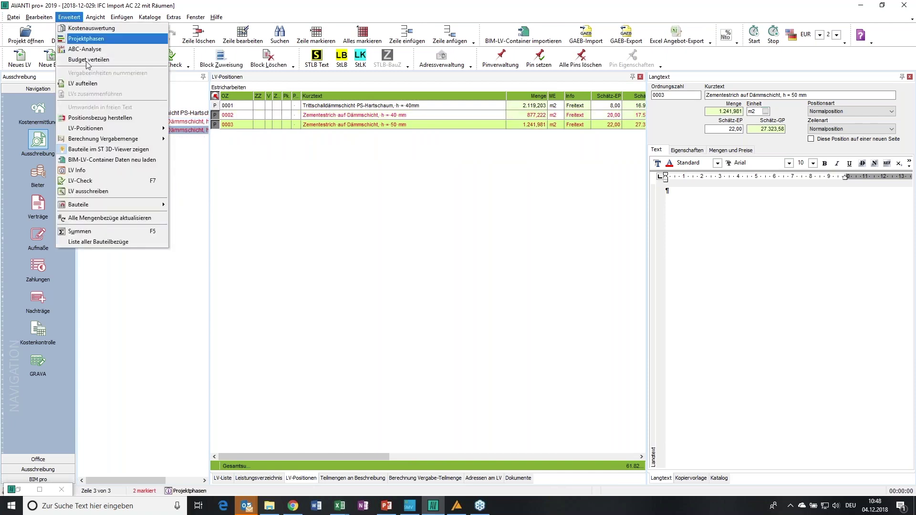
mouse_move(114, 140)
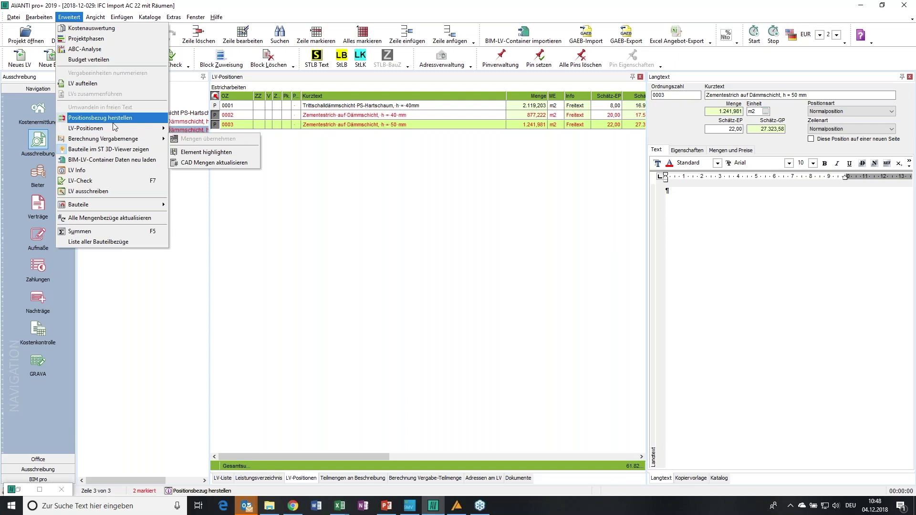
click(114, 123)
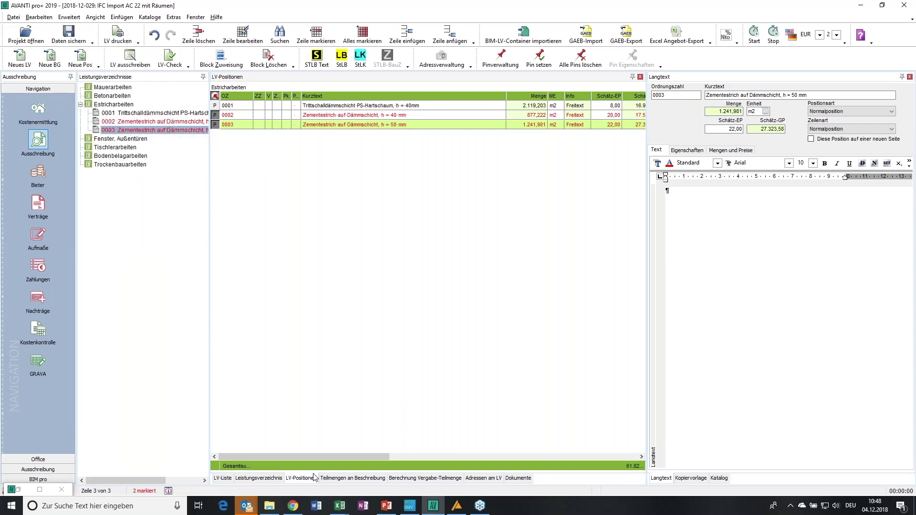
right_click(257, 120)
mouse_move(343, 237)
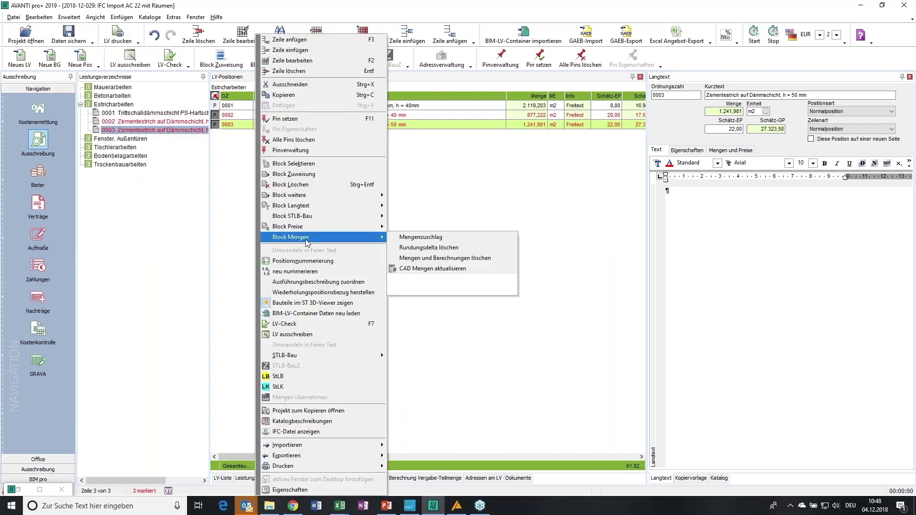
click(451, 238)
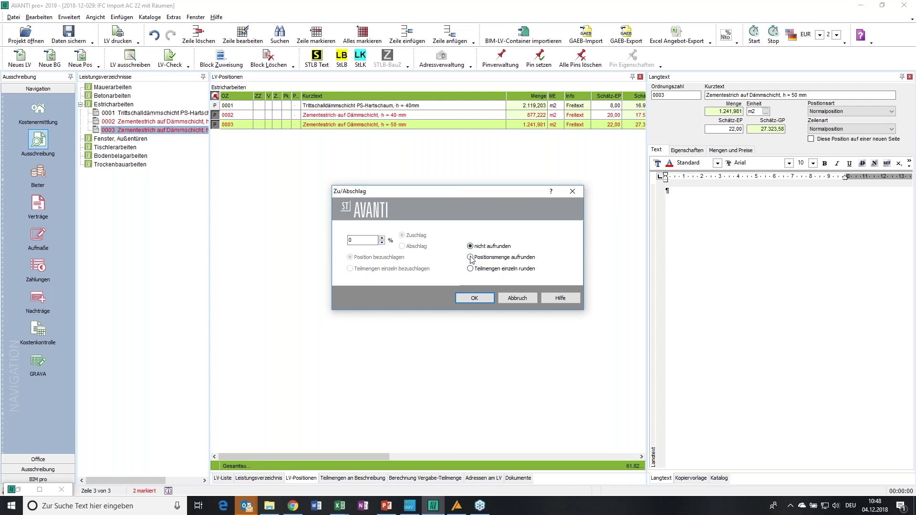
click(519, 301)
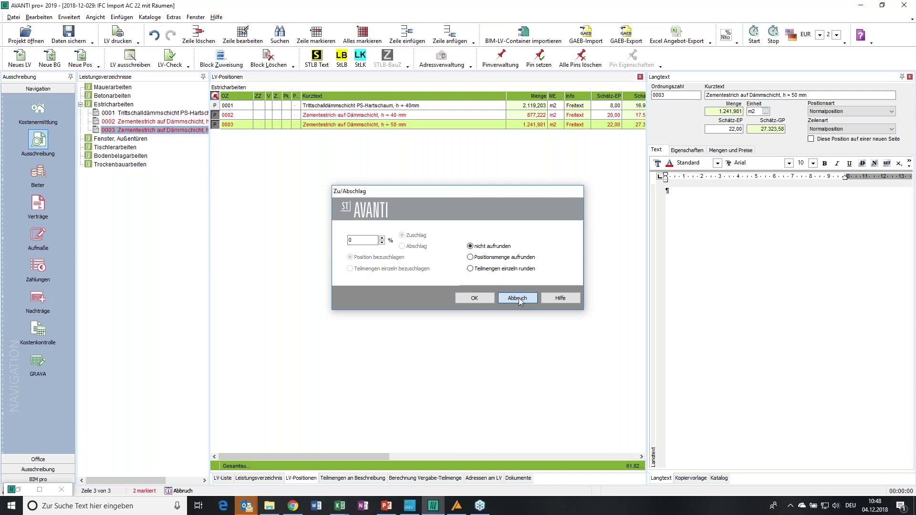
click(520, 301)
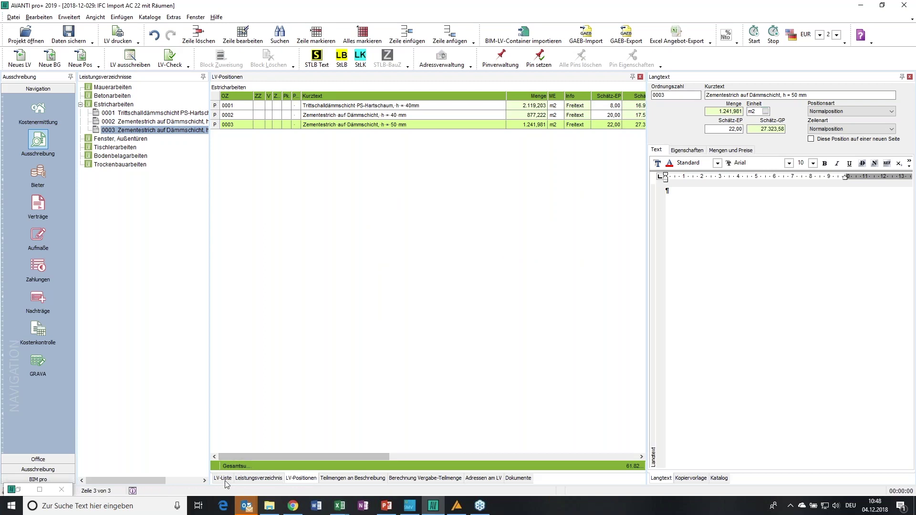
Return to the CAD BIM model evaluation and examine the PropertySets and variables of Component 4 and its parent wall WA | KS + WDVS 420.
click(51, 480)
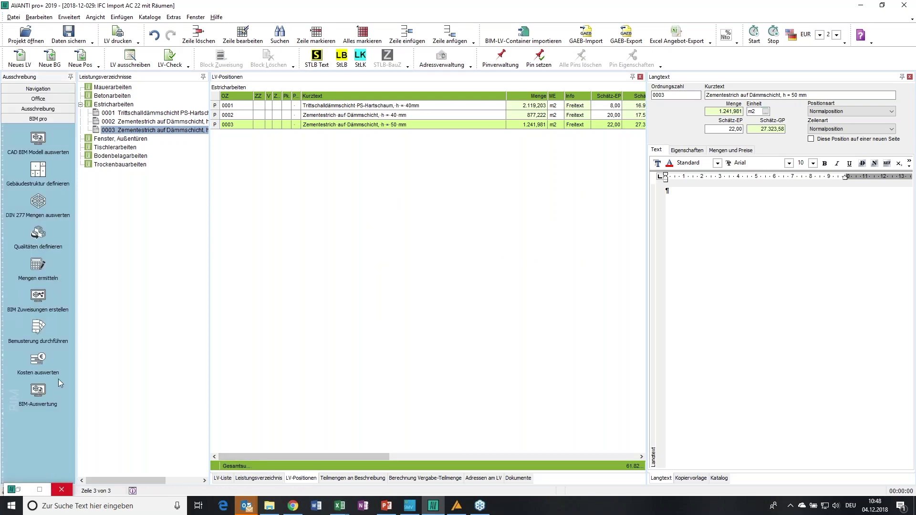
click(41, 144)
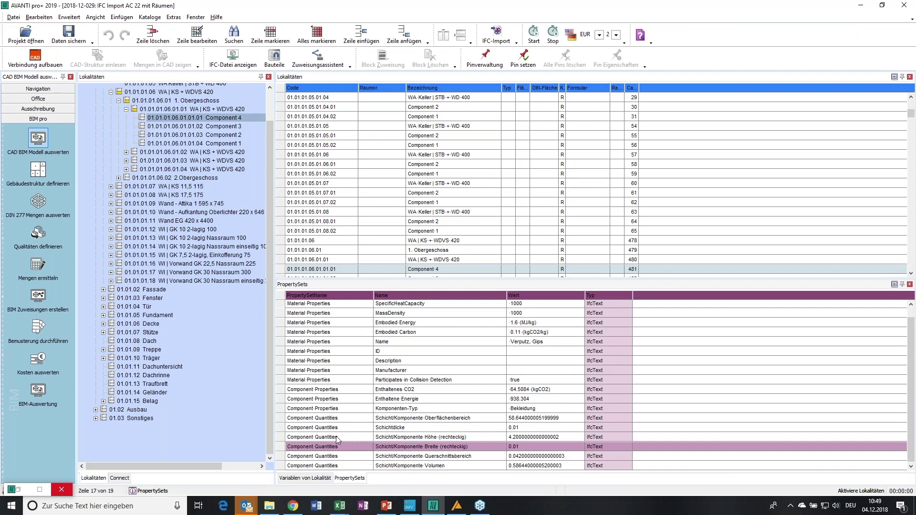
scroll(338, 439, up, 1)
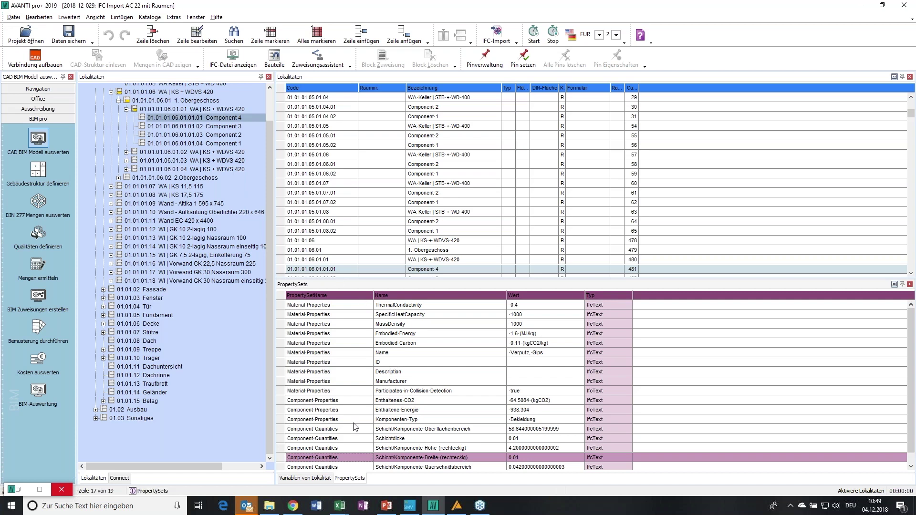
click(308, 478)
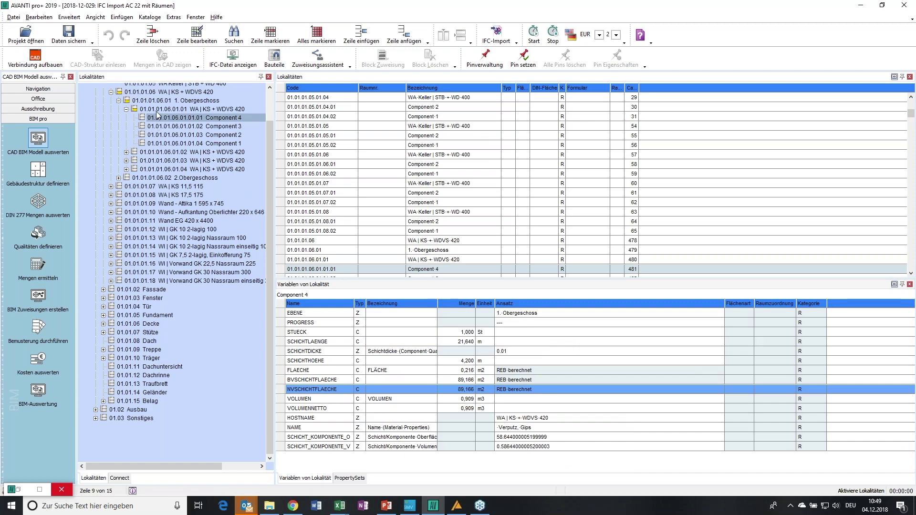
click(174, 117)
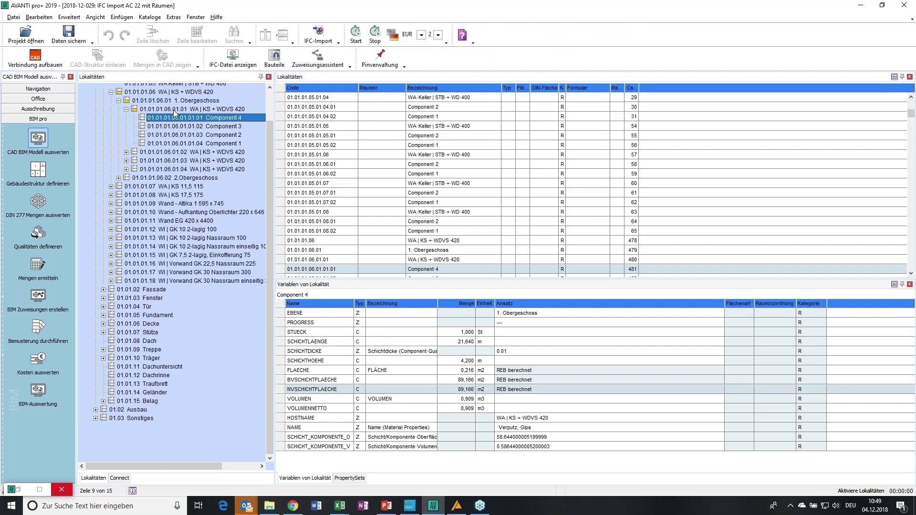
click(173, 110)
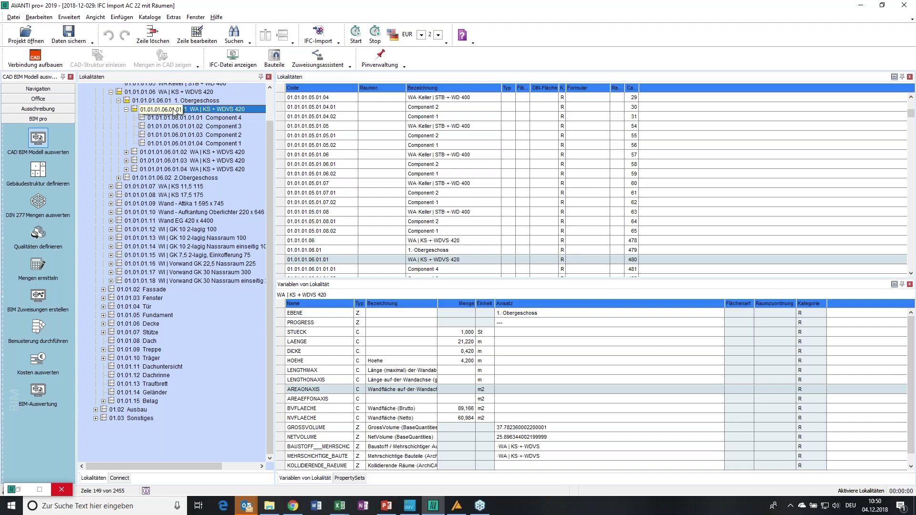
Select wall WA | KS 17,5 175, review the assignment rules in the Zuweisungsassistent and leave without assigning.
click(301, 66)
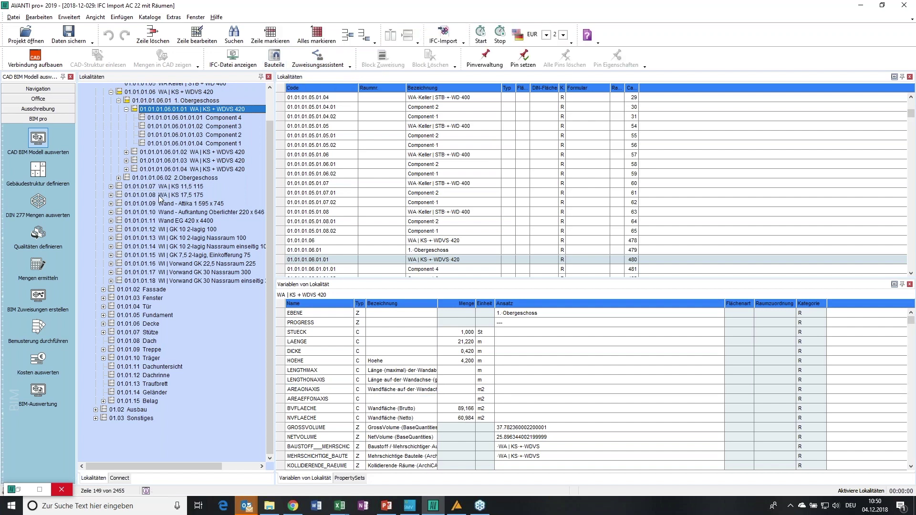
click(161, 196)
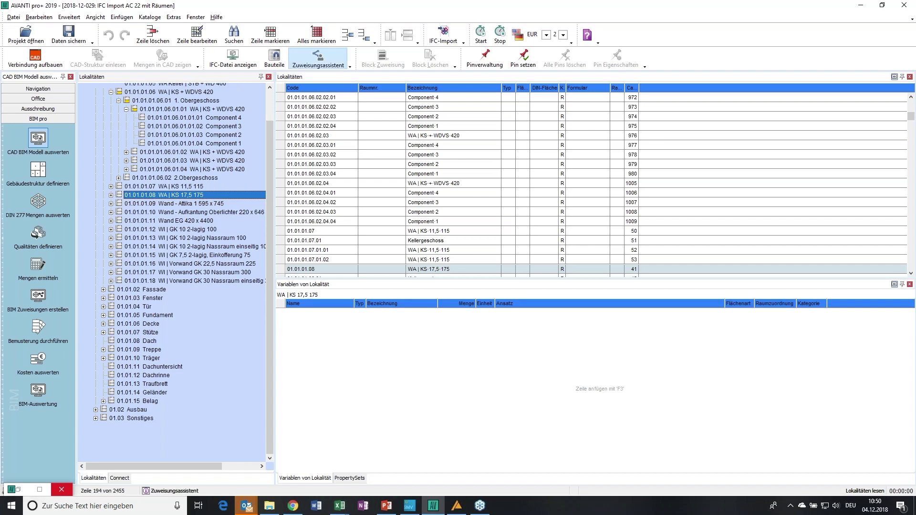
click(318, 57)
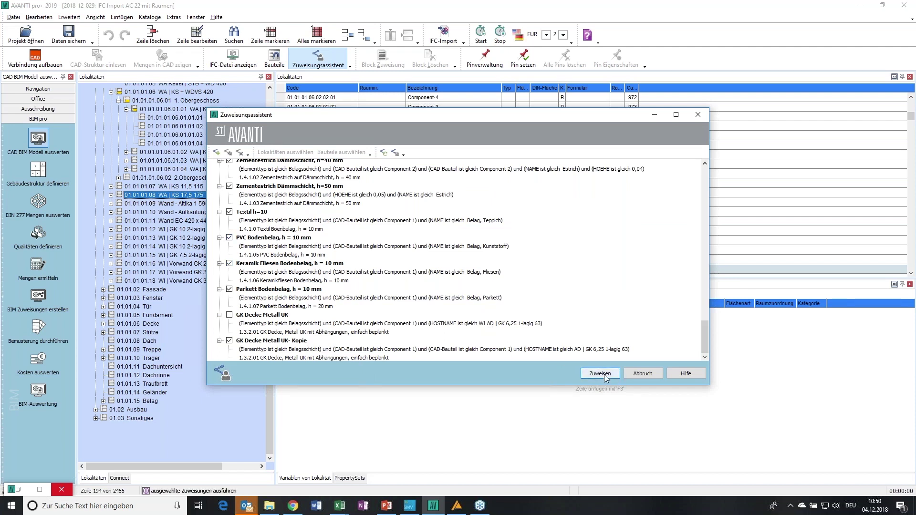
click(642, 373)
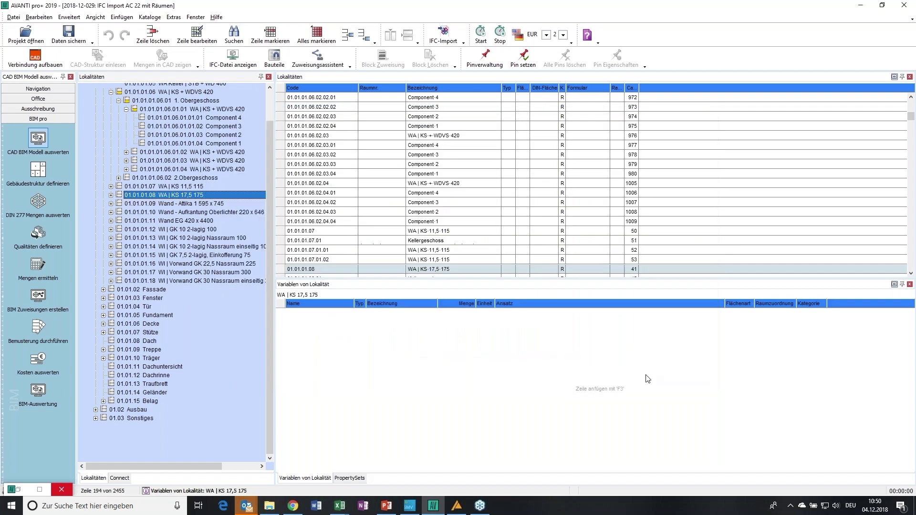
Go to the cost evaluation, review the options for generating Leistungsverzeichnisse and cancel without generating any.
click(69, 18)
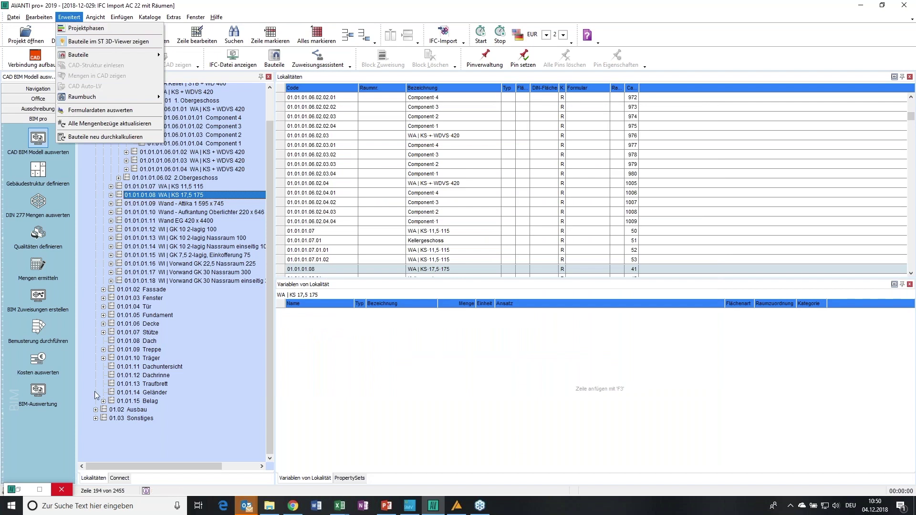
click(37, 359)
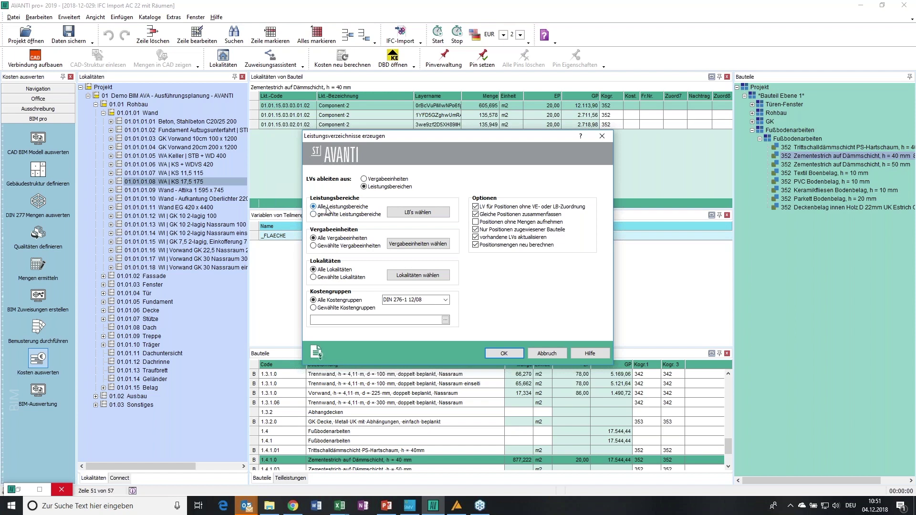
click(547, 354)
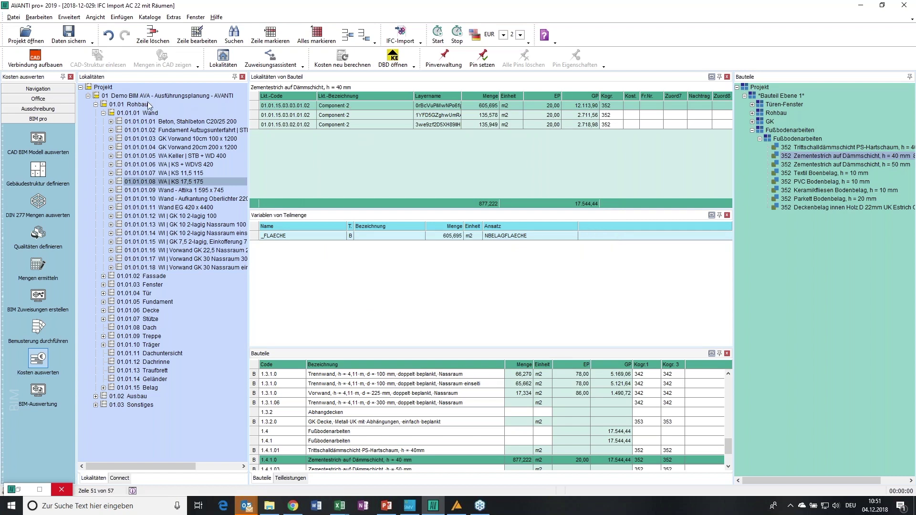
click(69, 17)
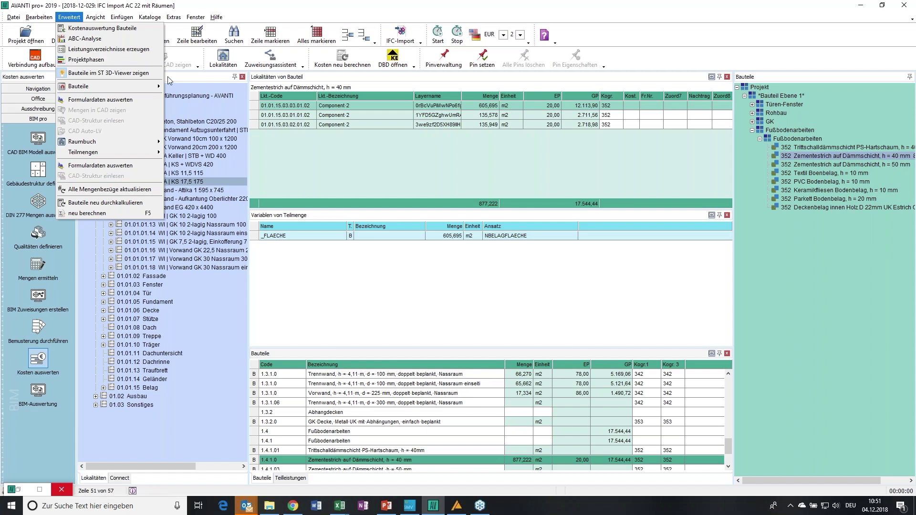
click(298, 164)
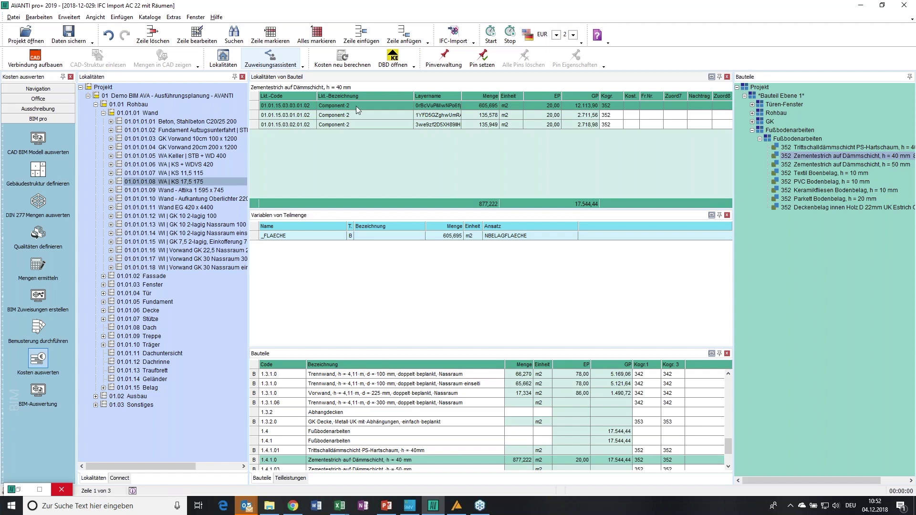
Check the Bauteil assigned to the second Kellergeschoss wall WA | KS 17,5 175 and collapse that wall type again.
click(110, 181)
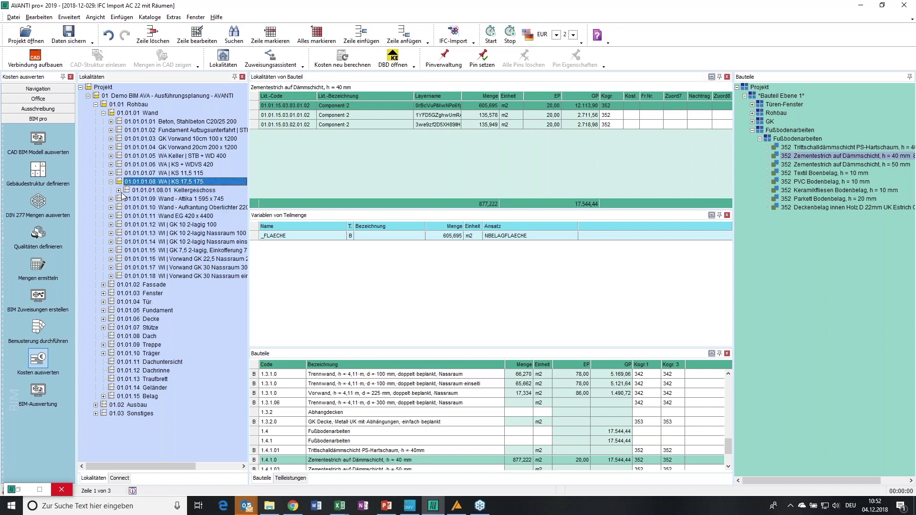
click(119, 191)
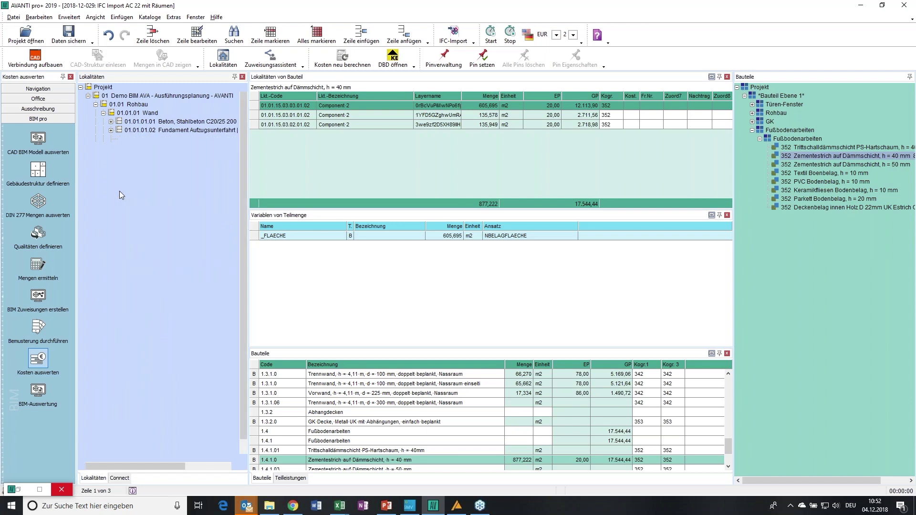
click(151, 208)
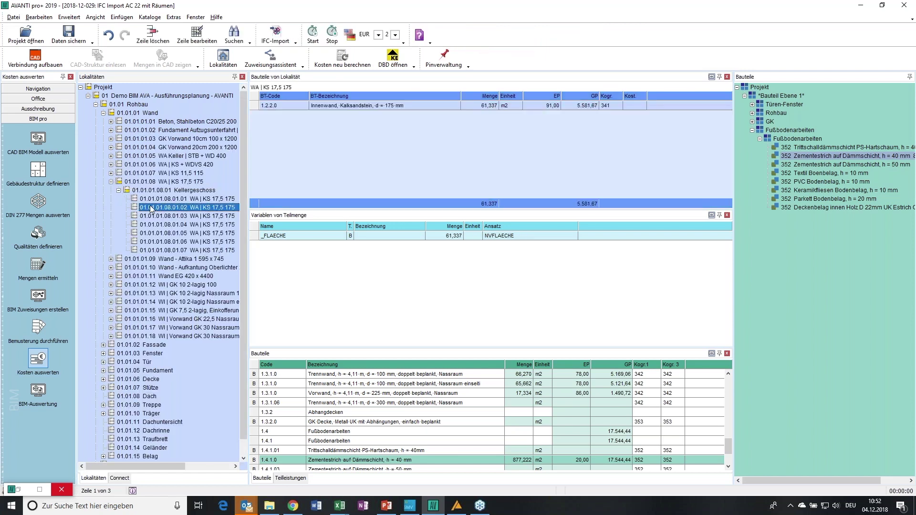
click(110, 181)
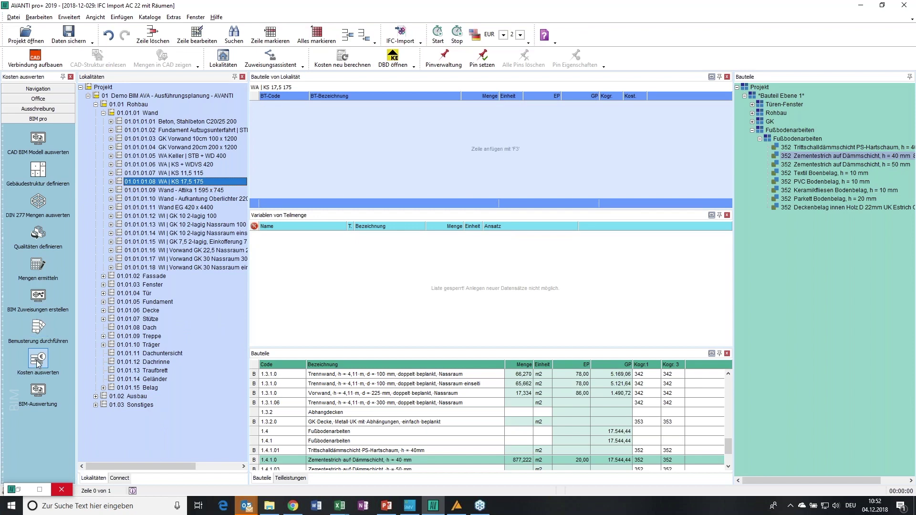
Check the Bauteil assigned to the 1. Obergeschoss slab Beton, Stahlbeton C20/25 200 under Decke.
click(103, 311)
click(111, 319)
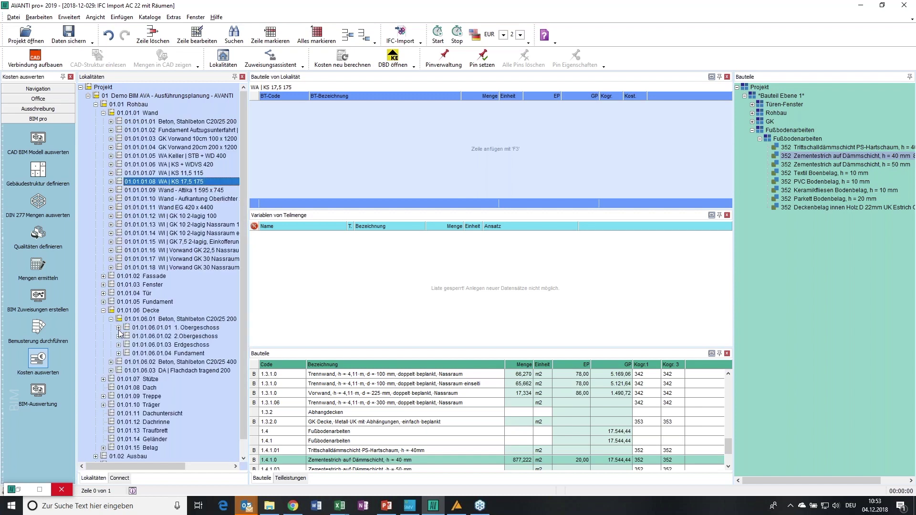
click(118, 328)
click(136, 335)
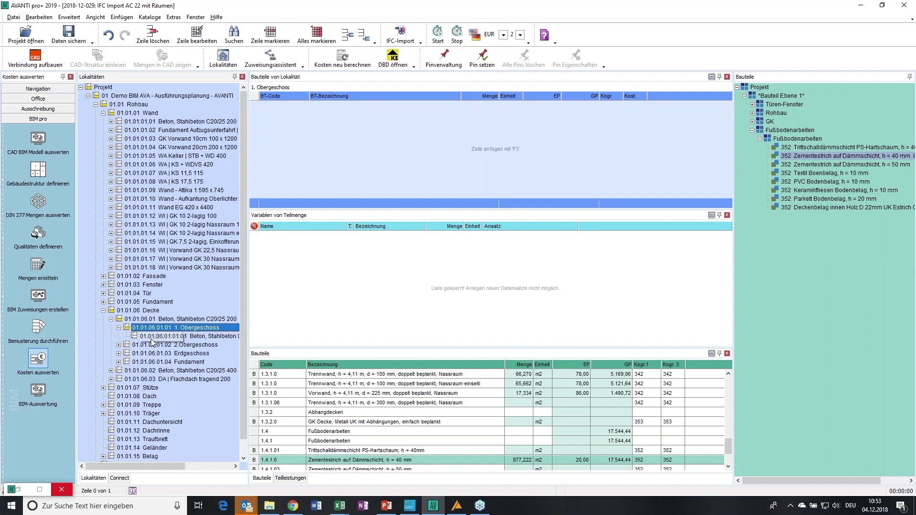
click(151, 336)
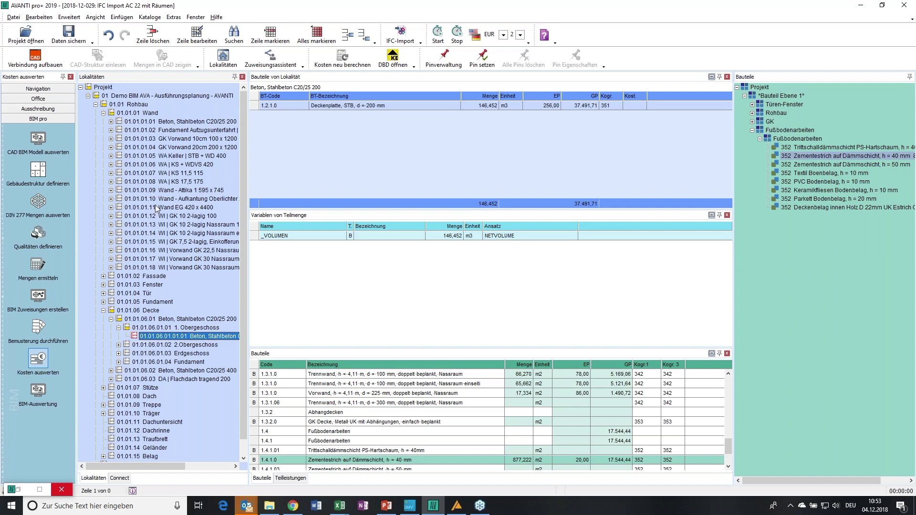
Expand Wand EG 420 x 4400 down to its first Erdgeschoss wall and check that wall's first component for assigned Bauteile.
click(111, 208)
click(118, 216)
click(126, 225)
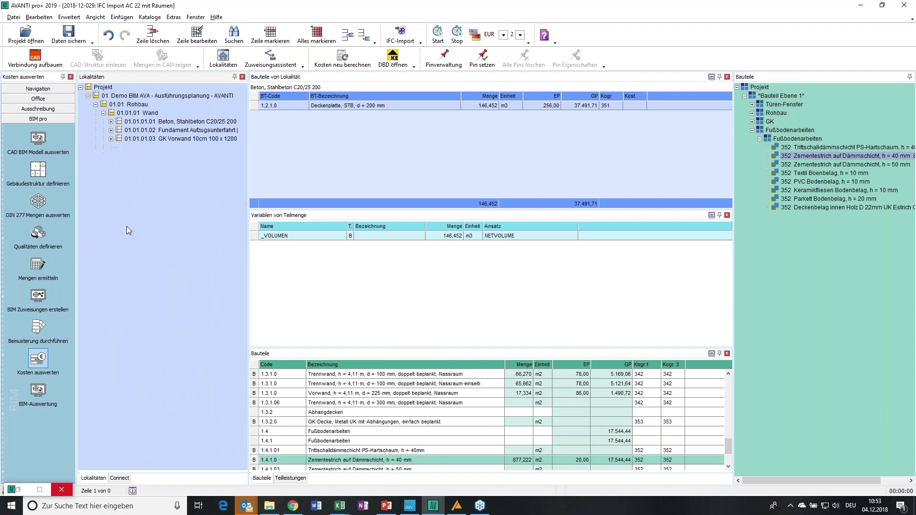
click(157, 234)
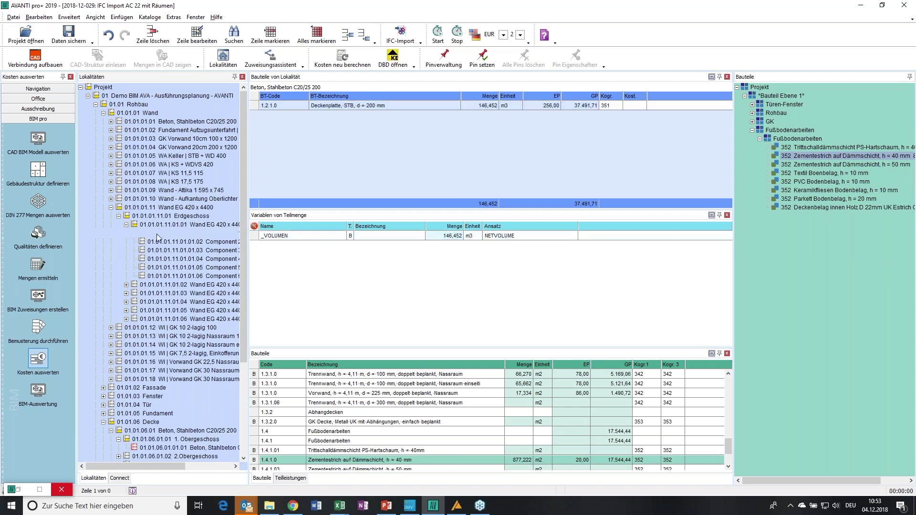
Collapse Wand EG 420 x 4400 and check the Bauteil assigned to the 2. Obergeschoss slab Beton, Stahlbeton C20/25 200.
click(112, 207)
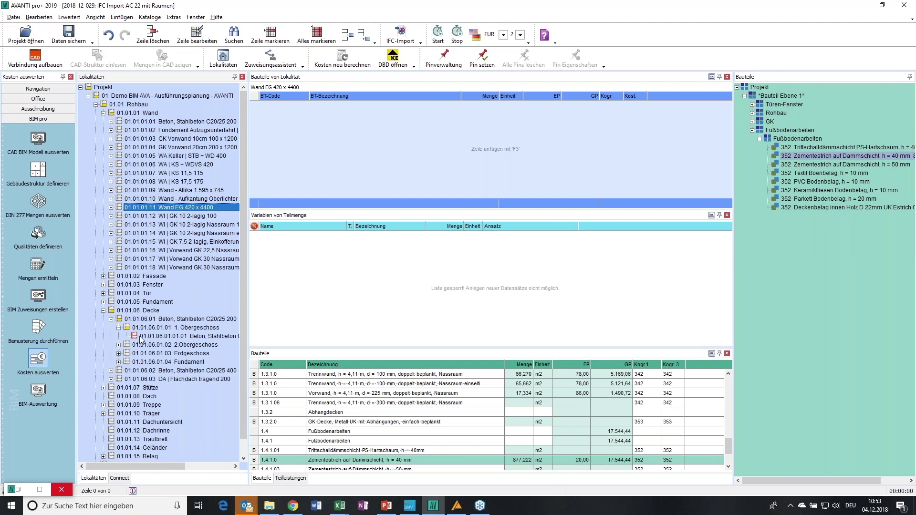
click(119, 345)
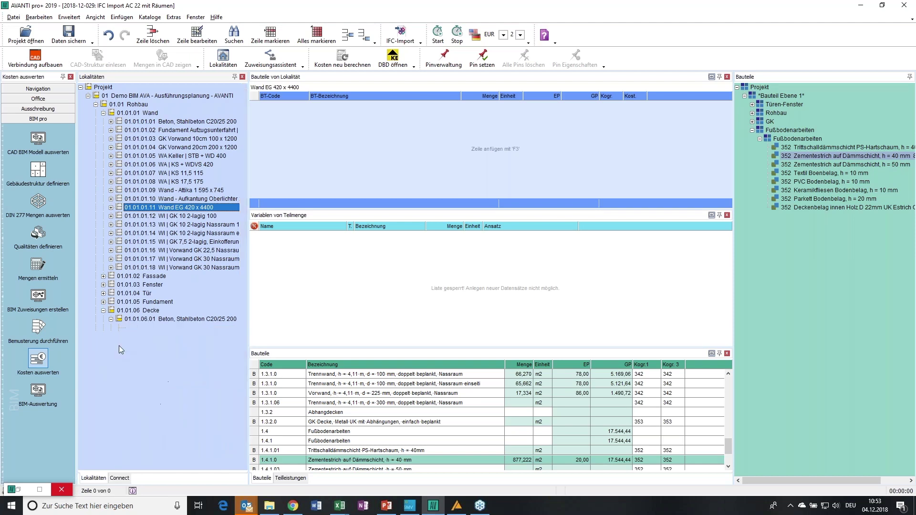
click(143, 354)
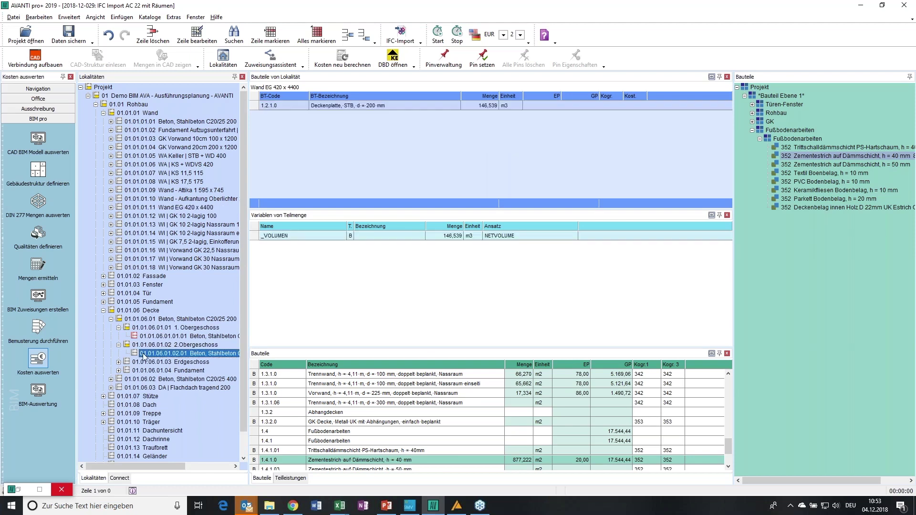
Recheck the 2. Obergeschoss slab Beton, Stahlbeton C20/25 200 for its assigned Bauteil, costs and partial-quantity variables.
key(Up)
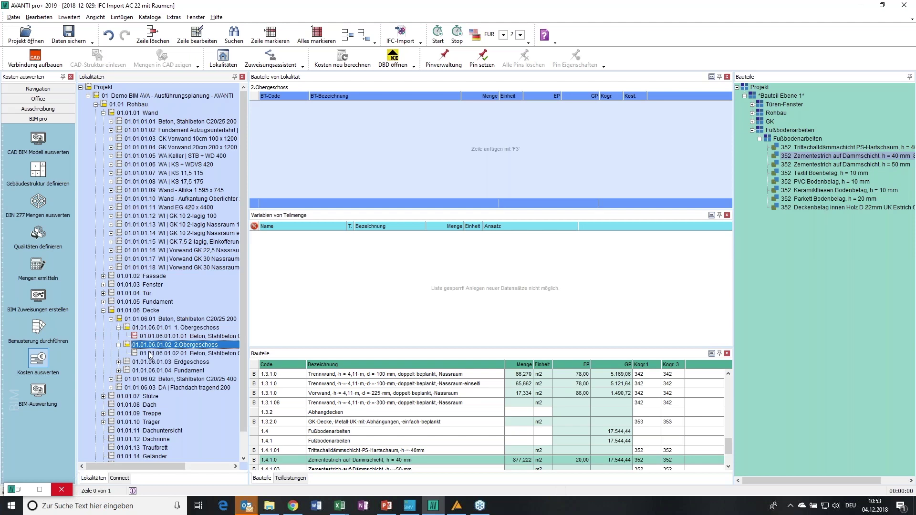
click(150, 354)
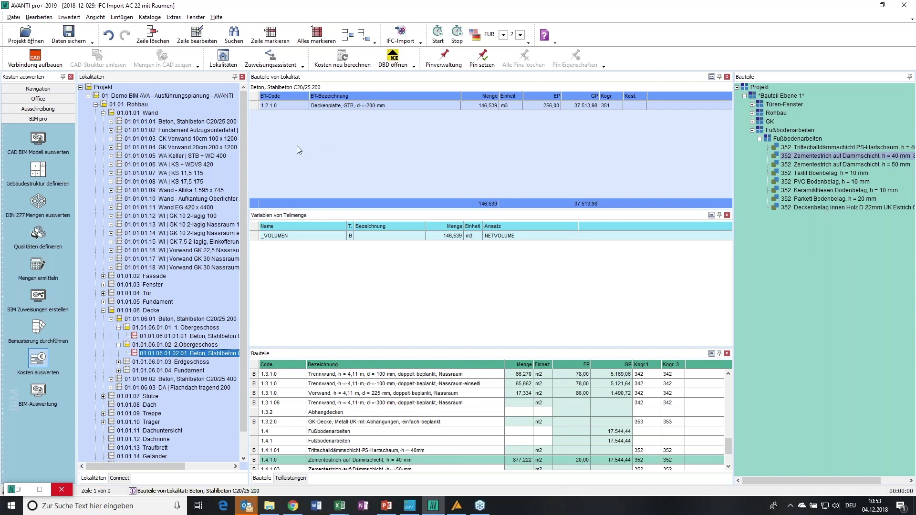
click(395, 251)
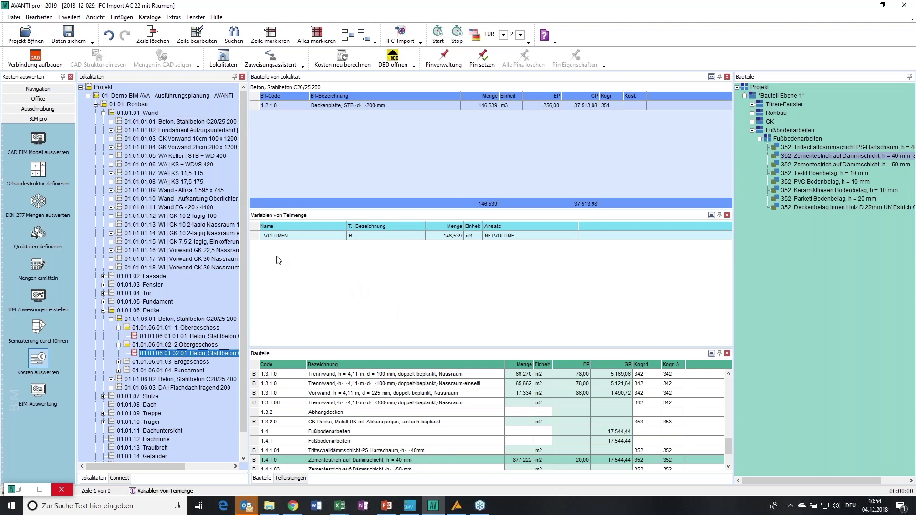
Expand wall type WI | GK 10 2-lagig 100 down to the components of its first 1. Obergeschoss wall and select Component 5.
click(143, 217)
click(111, 216)
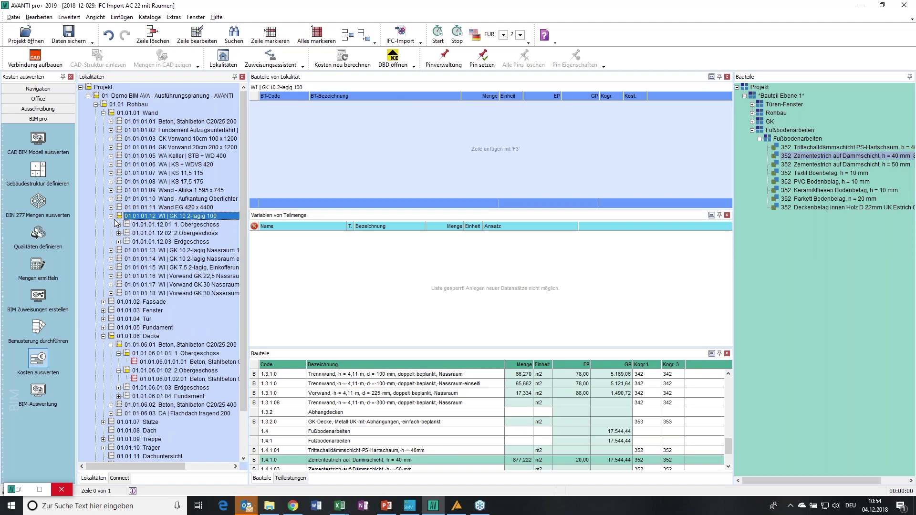
click(118, 225)
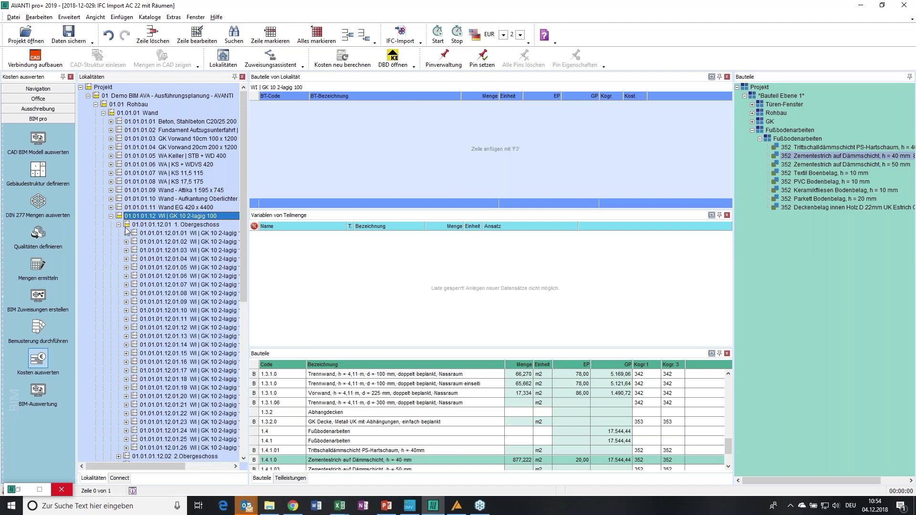
click(126, 233)
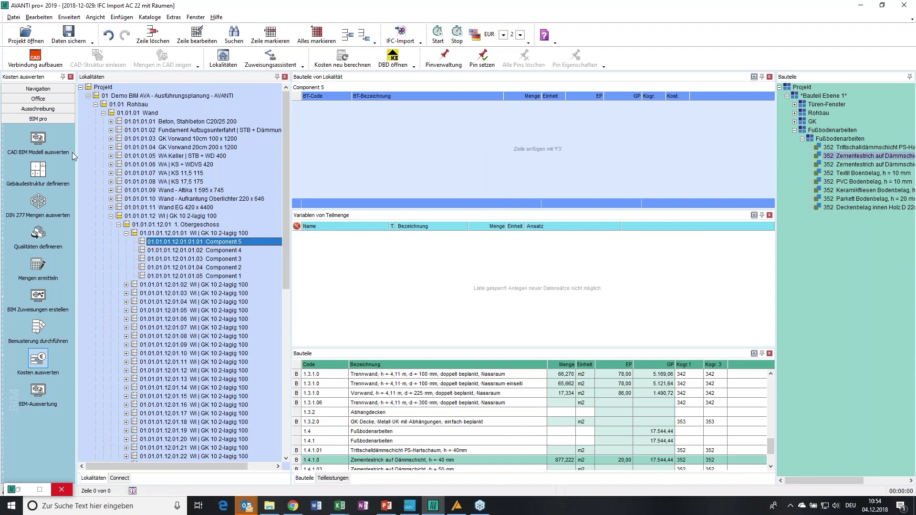
Show the PropertySets of Component 5 beside the locality tree and check the Name entry under Material Properties.
click(196, 17)
click(212, 295)
drag(296, 89, 374, 105)
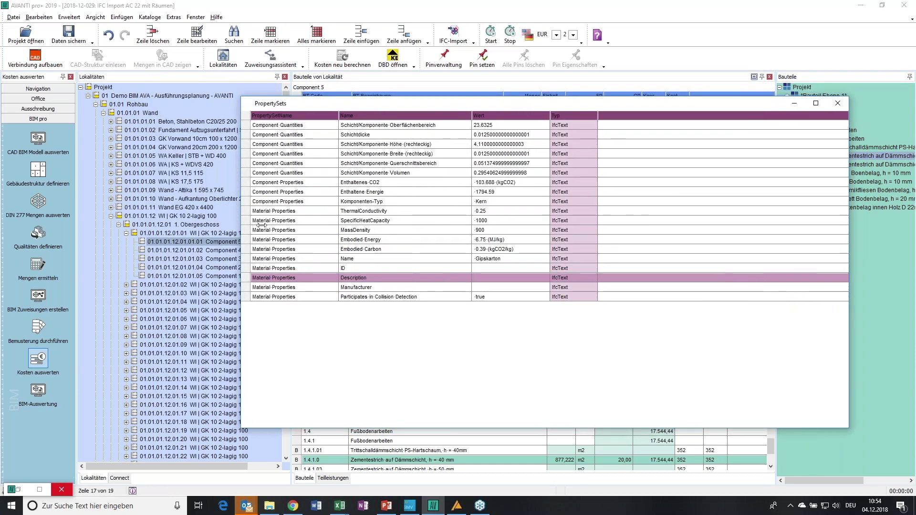
drag(240, 225, 367, 225)
drag(432, 104, 367, 97)
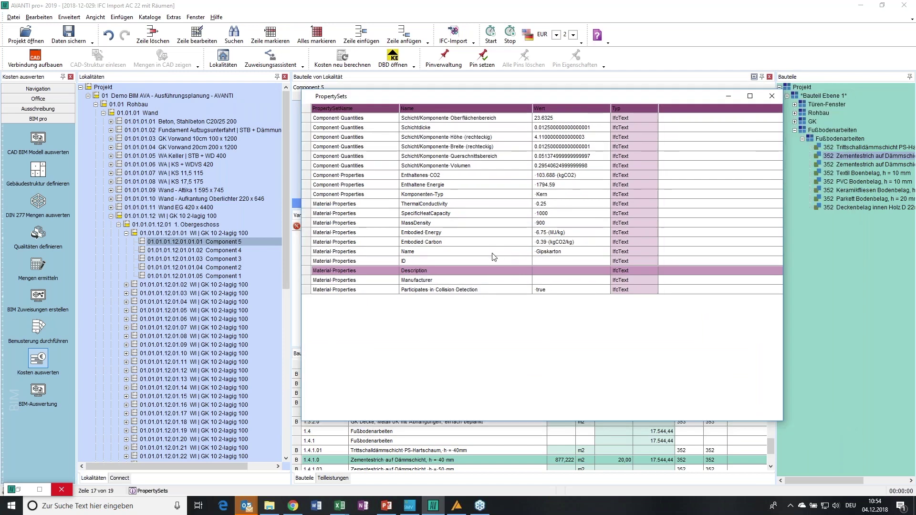
click(492, 252)
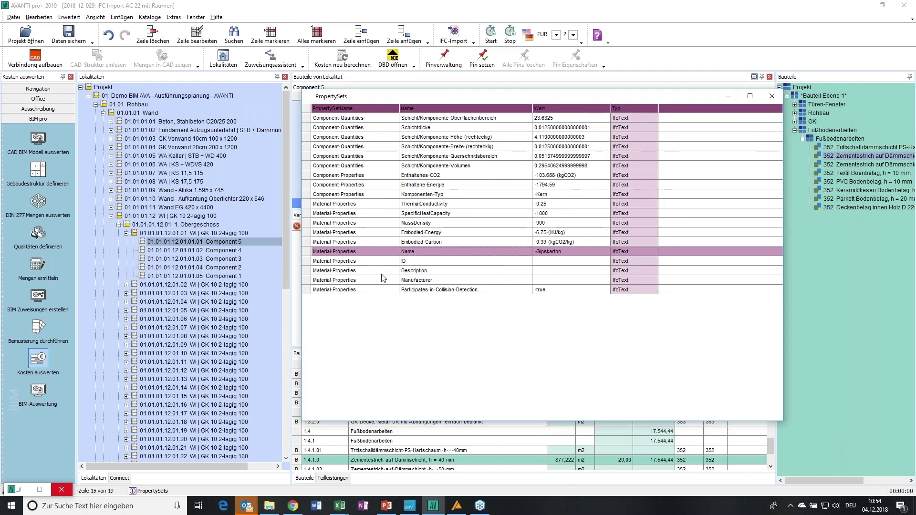
Check the material names of Component 3 and Component 4 in the PropertySets, then close the PropertySets window.
click(231, 259)
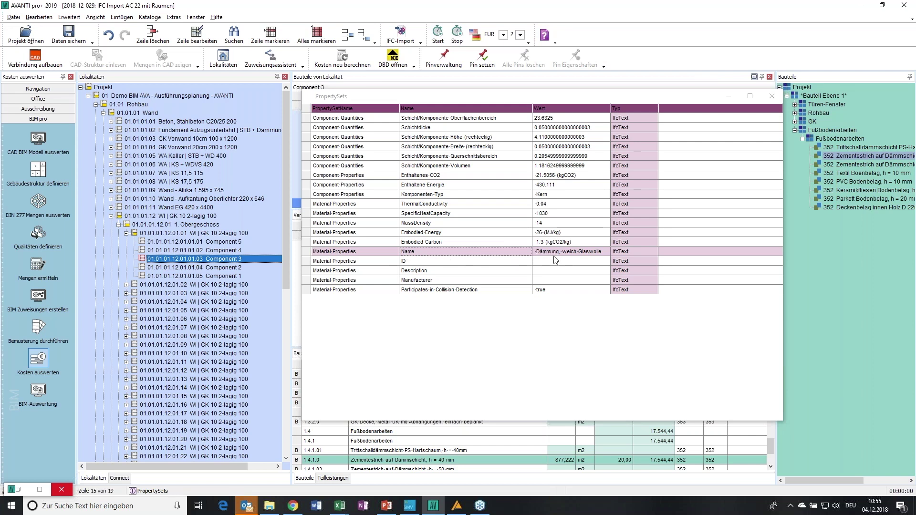
click(224, 250)
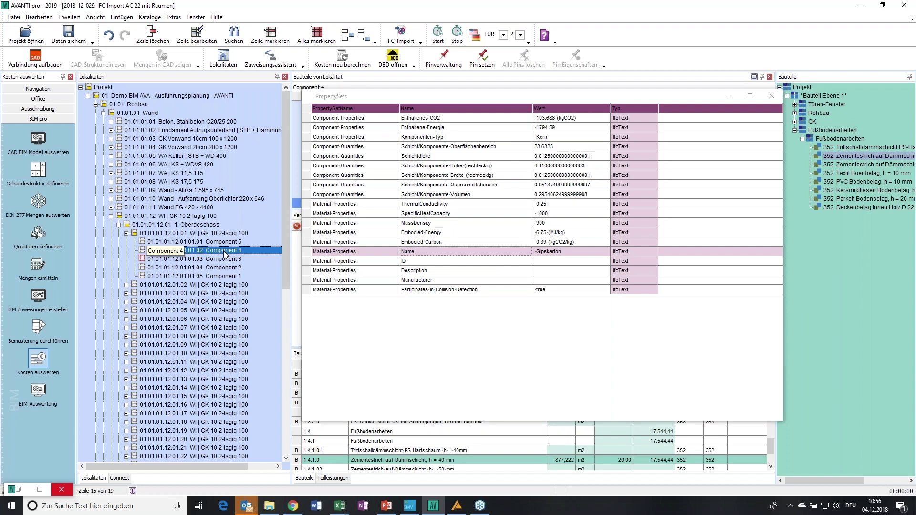
mouse_move(223, 250)
mouse_down()
mouse_move(215, 287)
mouse_move(232, 251)
mouse_up()
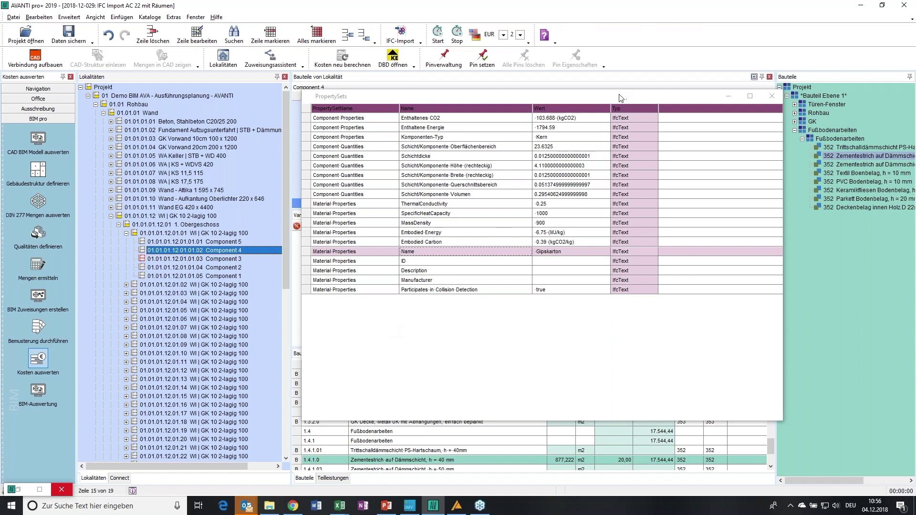
drag(621, 98, 582, 100)
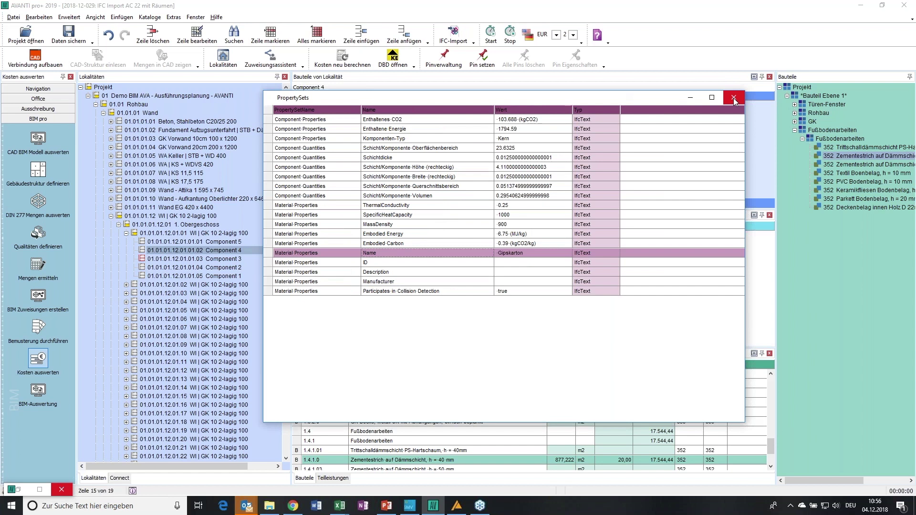
click(734, 99)
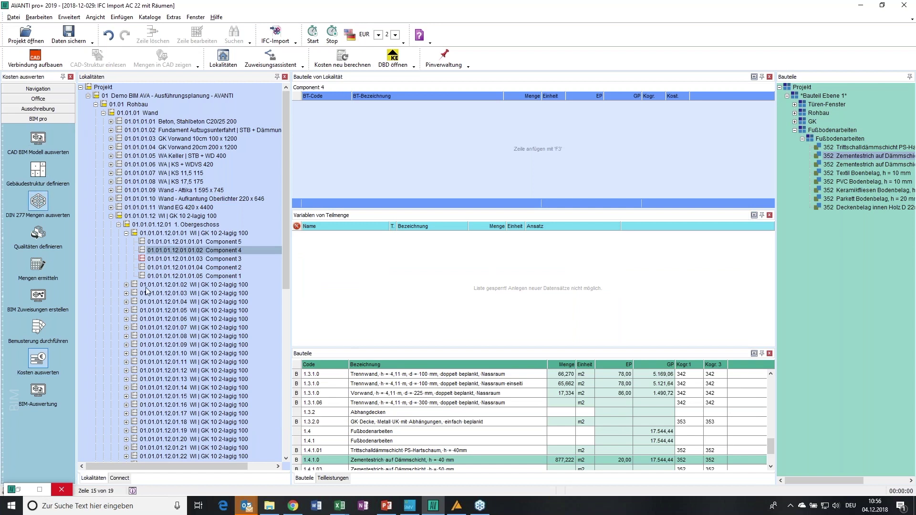
Switch to the CAD BIM model evaluation and check the VOLUMENNETTO variable of Component 4.
click(38, 143)
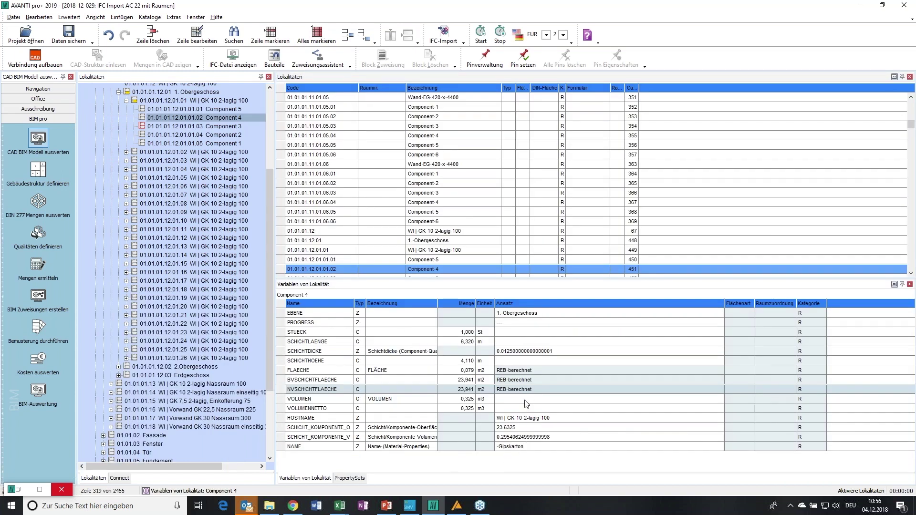
click(511, 408)
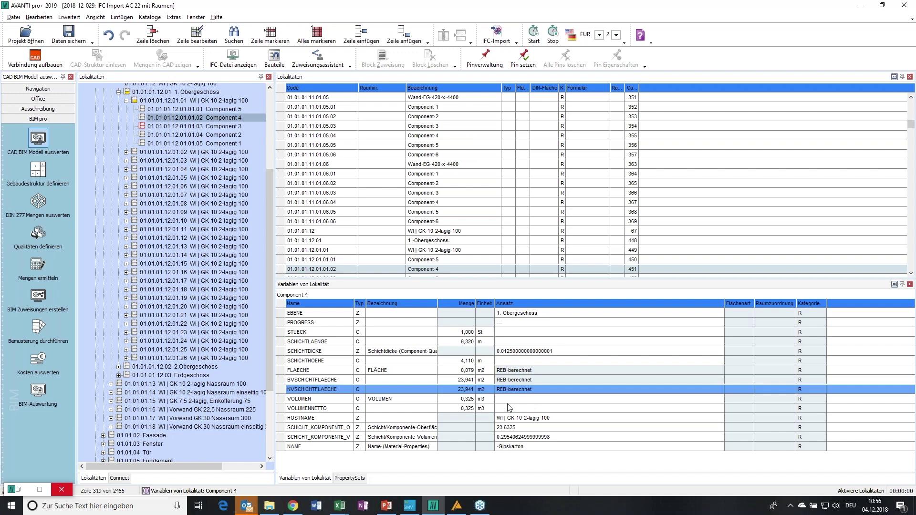
click(508, 408)
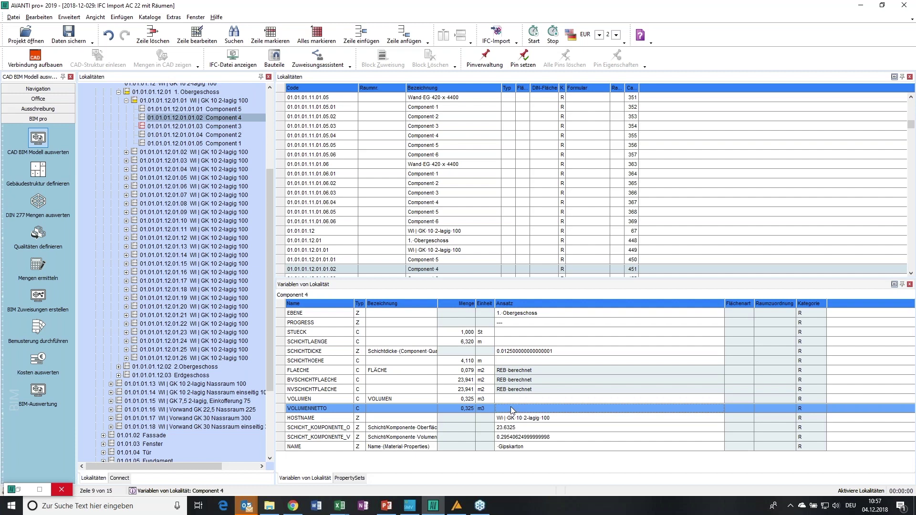
Review Component 4's PropertySets, return to its locality variables and open the calculation of VOLUMENNETTO.
click(350, 479)
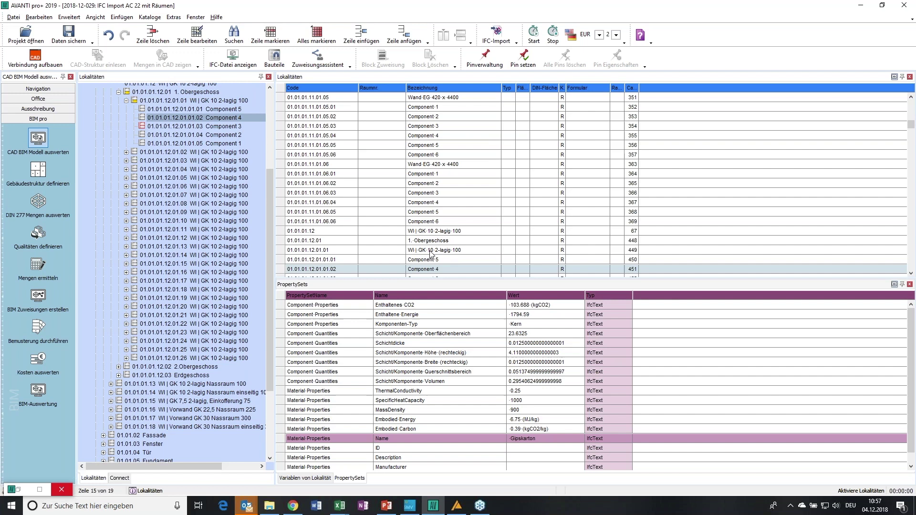
click(314, 478)
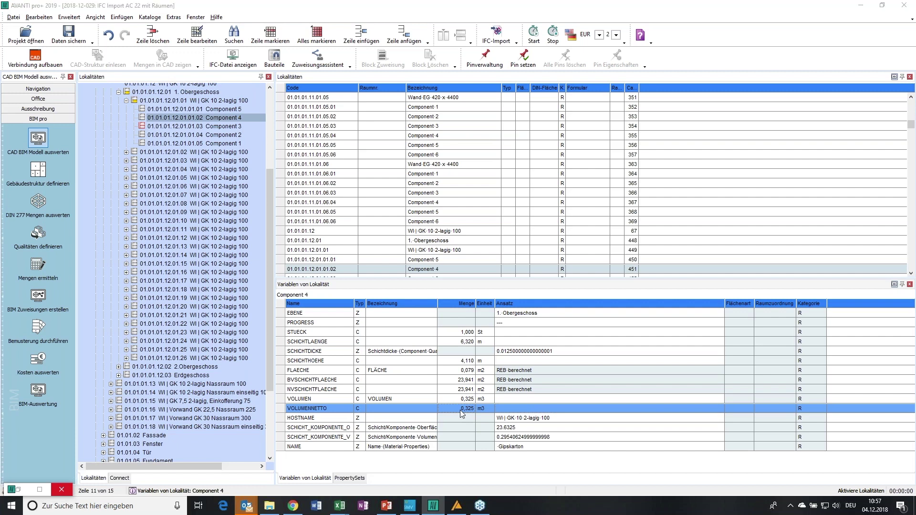
double_click(460, 410)
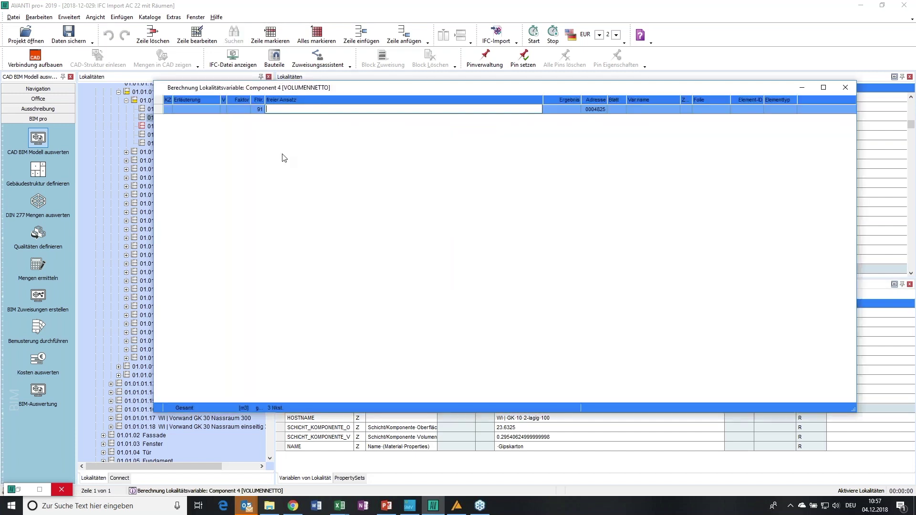